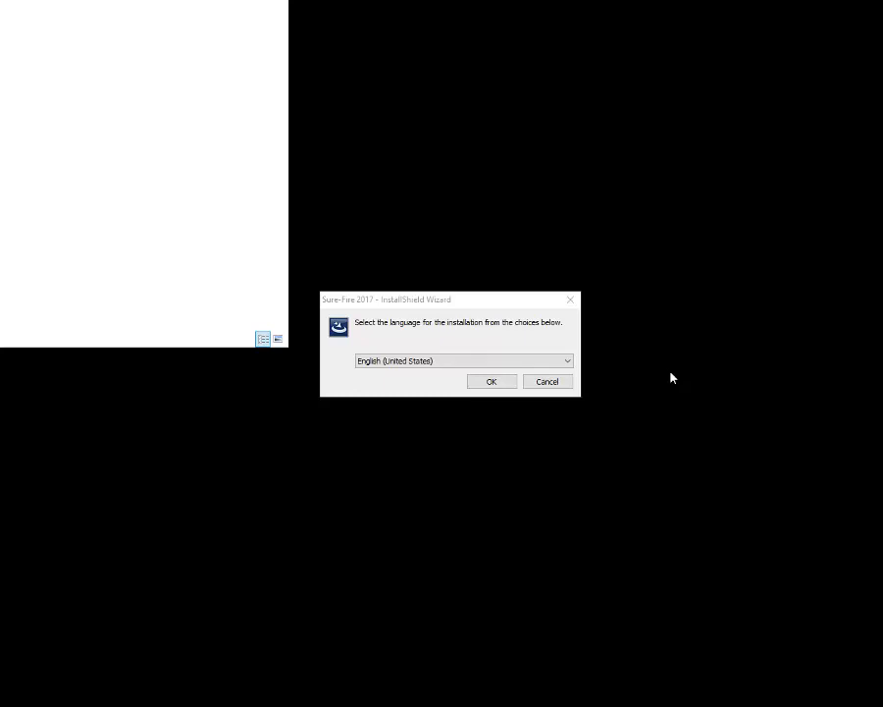
# Step: Install Sure-Fire 2017 in English to local drive C:\ after accepting the license terms
pyautogui.click(492, 382)
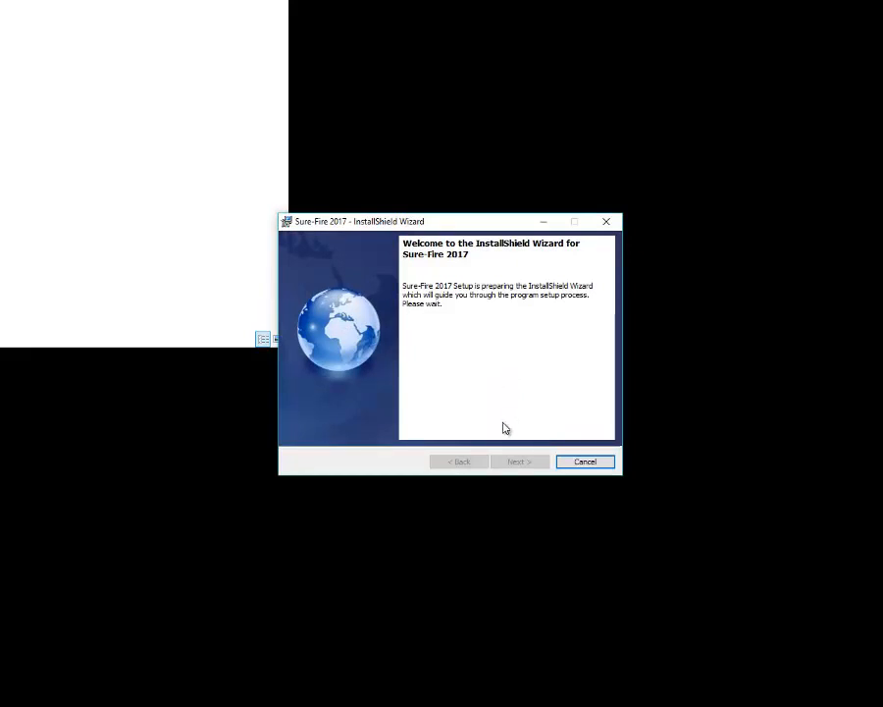
pyautogui.click(519, 462)
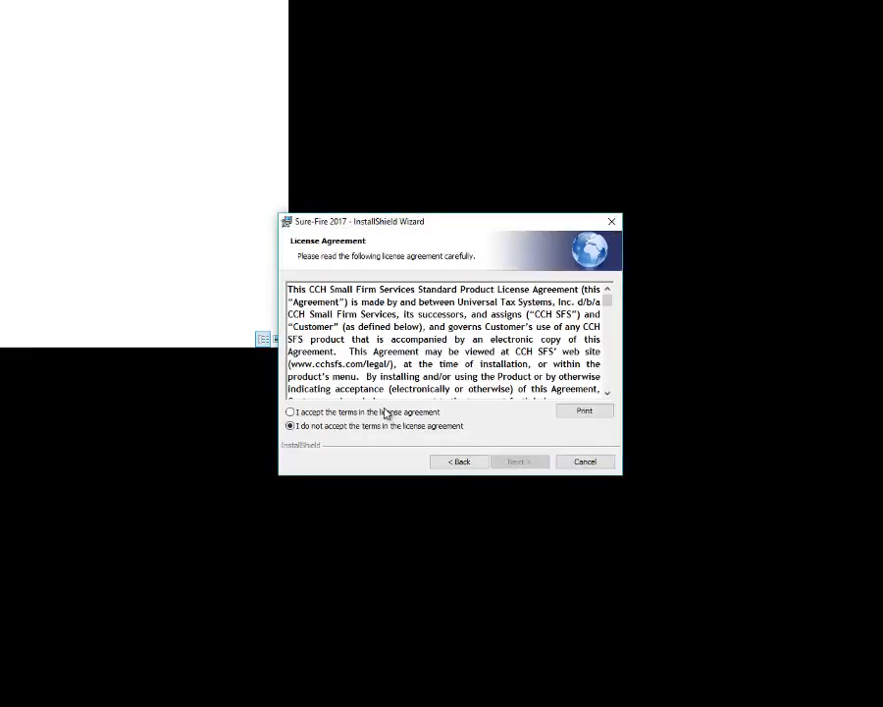
pyautogui.click(385, 413)
pyautogui.click(515, 462)
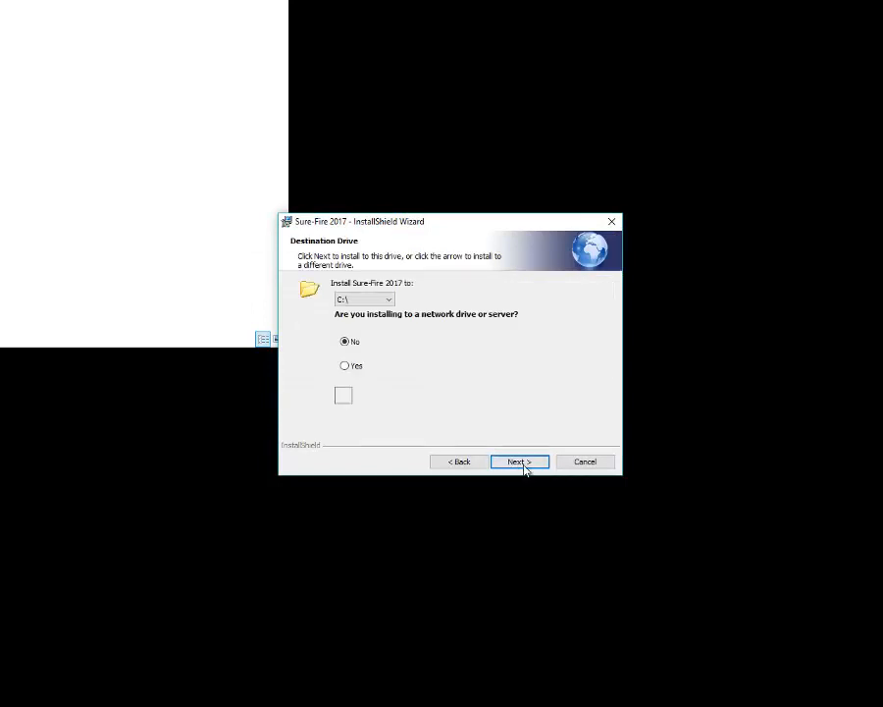
pyautogui.click(522, 463)
pyautogui.click(528, 462)
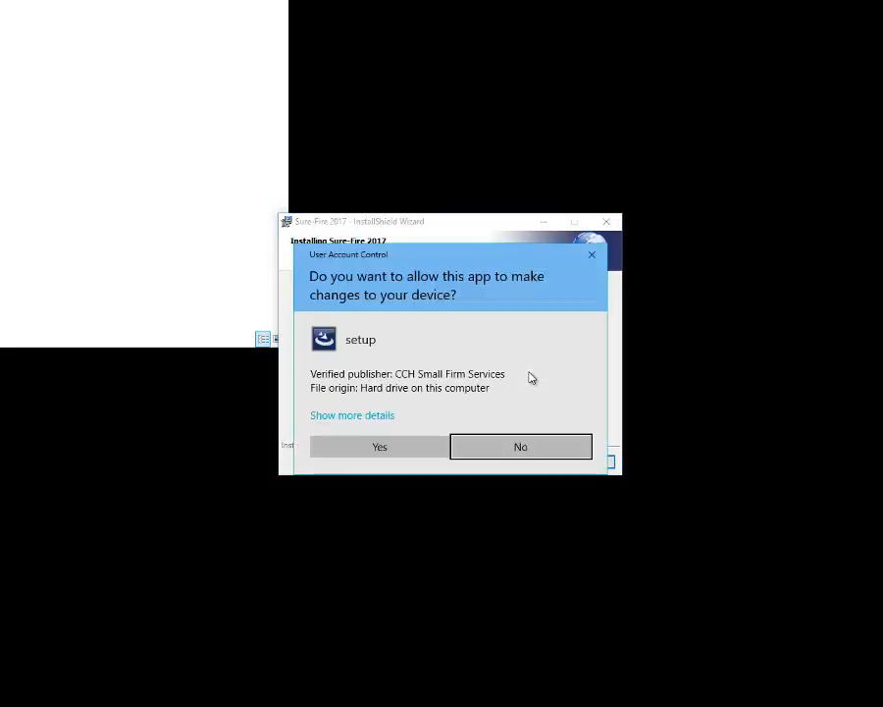
# Step: Allow both setup permission prompts and dismiss the CCH SFS PDF Print Driver error
pyautogui.click(402, 446)
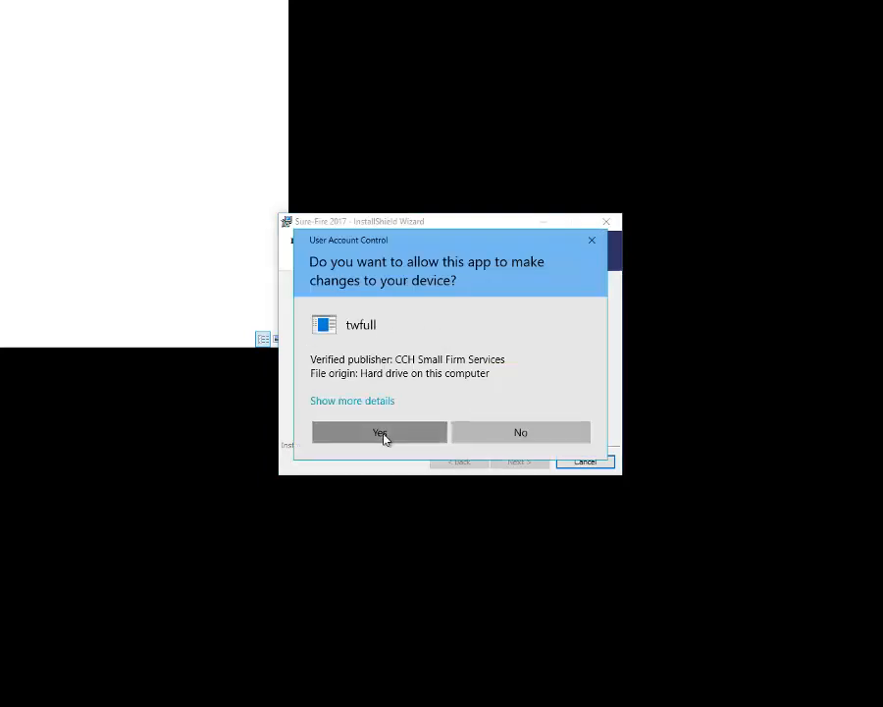
pyautogui.click(381, 435)
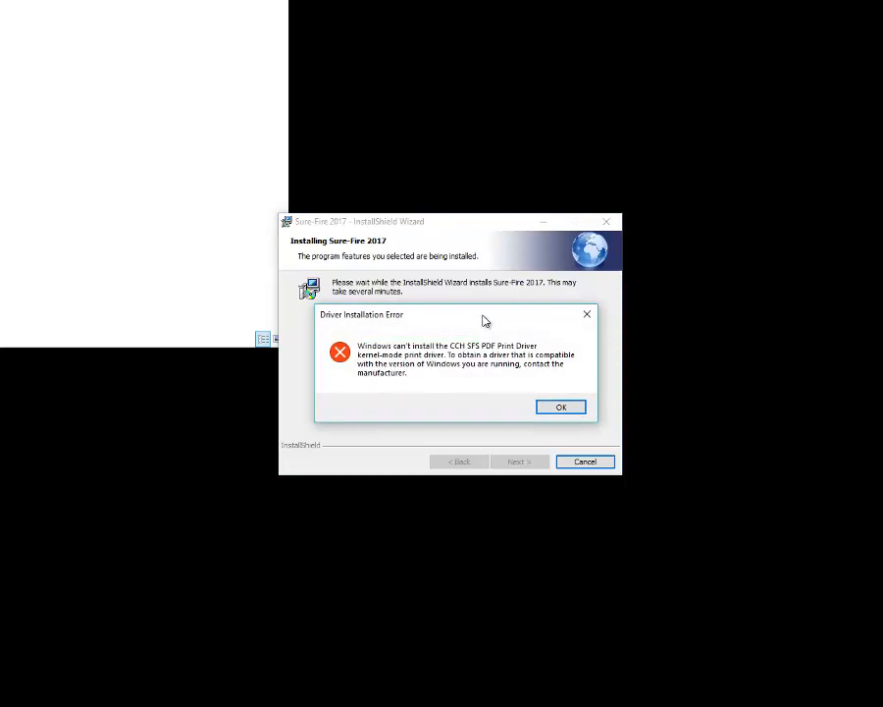
pyautogui.moveTo(484, 321)
pyautogui.mouseDown()
pyautogui.moveTo(463, 316)
pyautogui.moveTo(475, 321)
pyautogui.mouseUp()
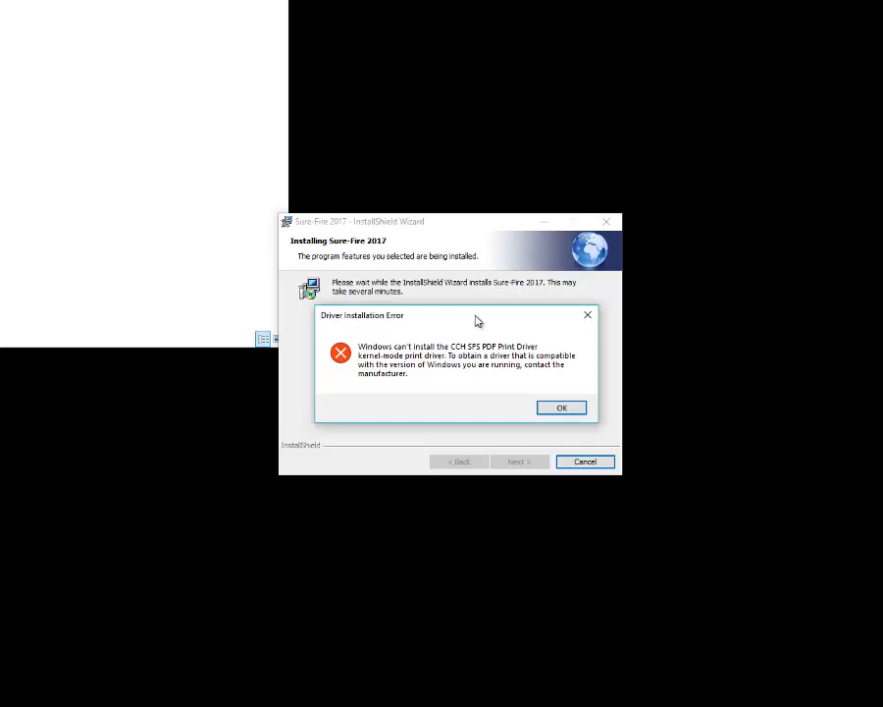
pyautogui.moveTo(477, 321)
pyautogui.mouseDown()
pyautogui.moveTo(465, 317)
pyautogui.moveTo(473, 322)
pyautogui.mouseUp()
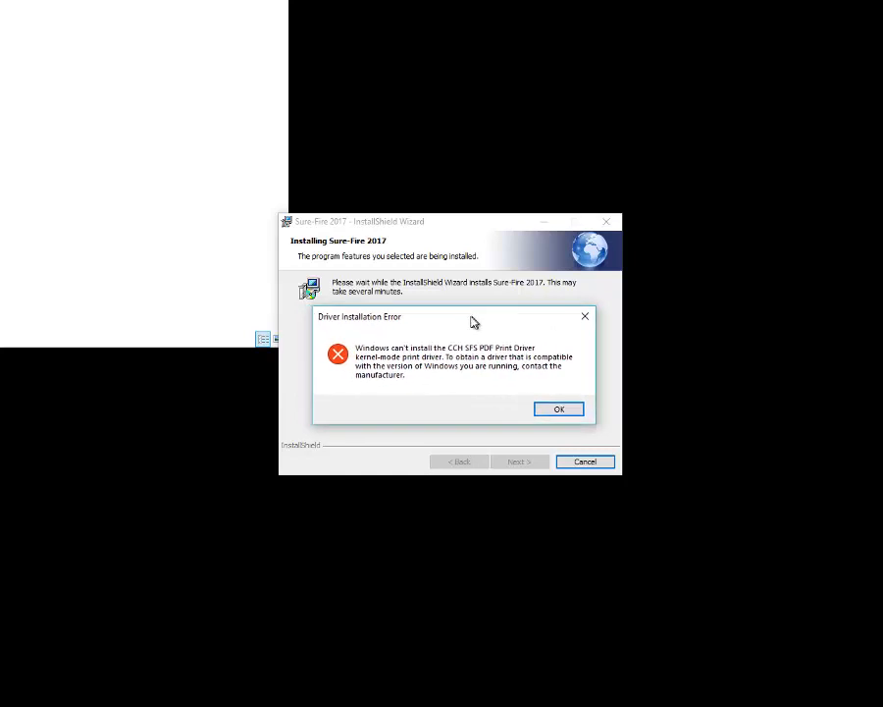
pyautogui.click(551, 407)
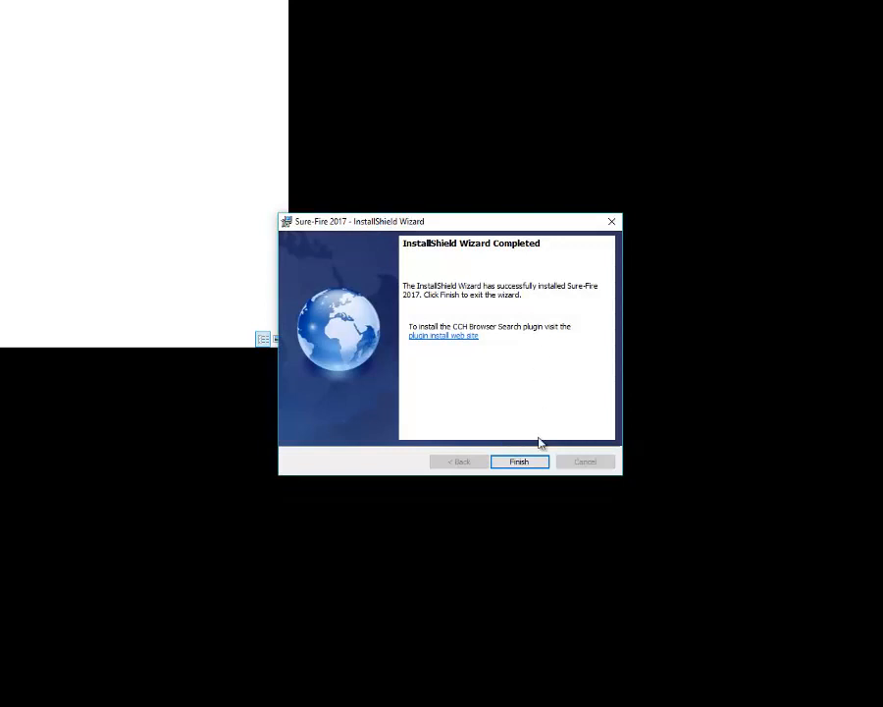
# Step: Finish the installer, dismiss the No Adobe Found warning, and decline the system restart
pyautogui.click(527, 465)
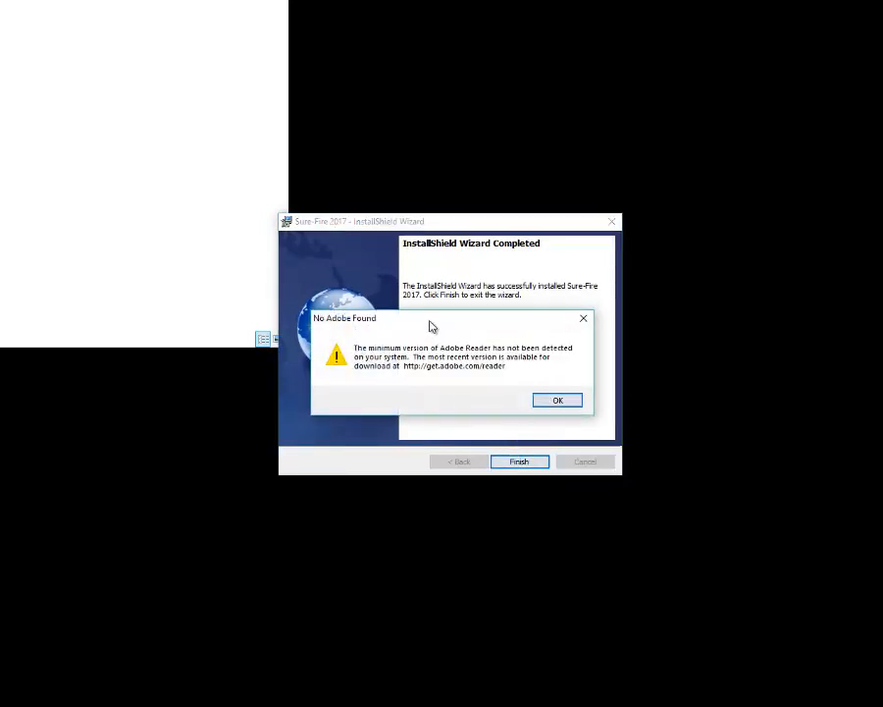
pyautogui.click(553, 401)
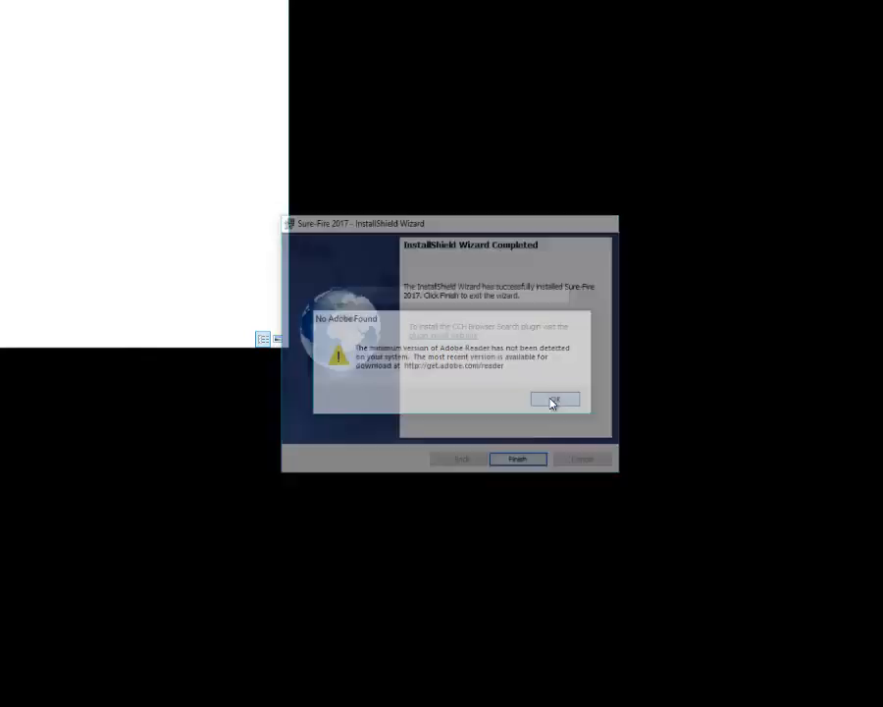
pyautogui.moveTo(408, 291); pyautogui.dragTo(411, 294)
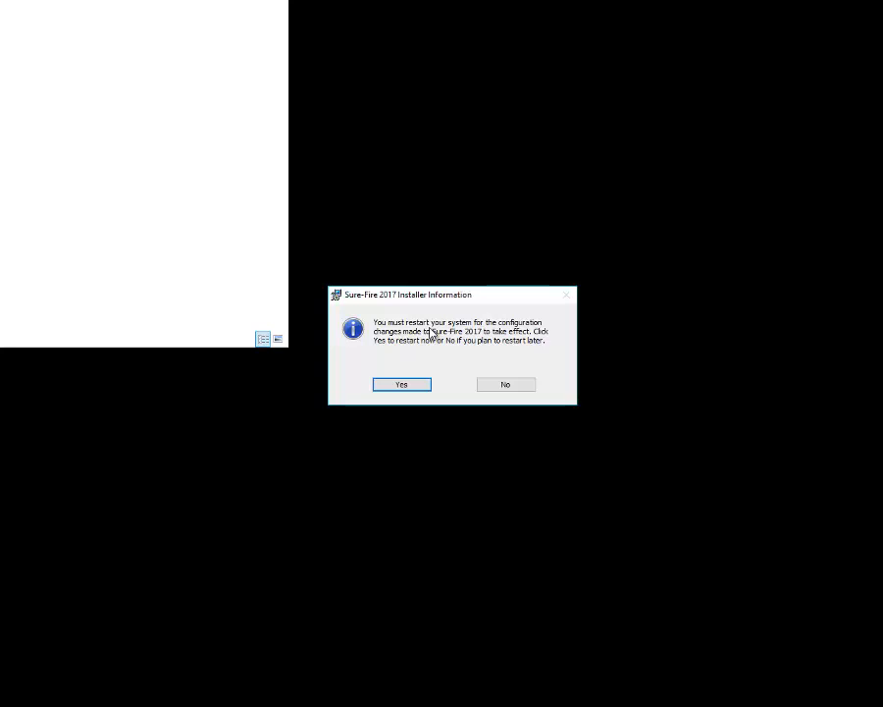
pyautogui.click(502, 385)
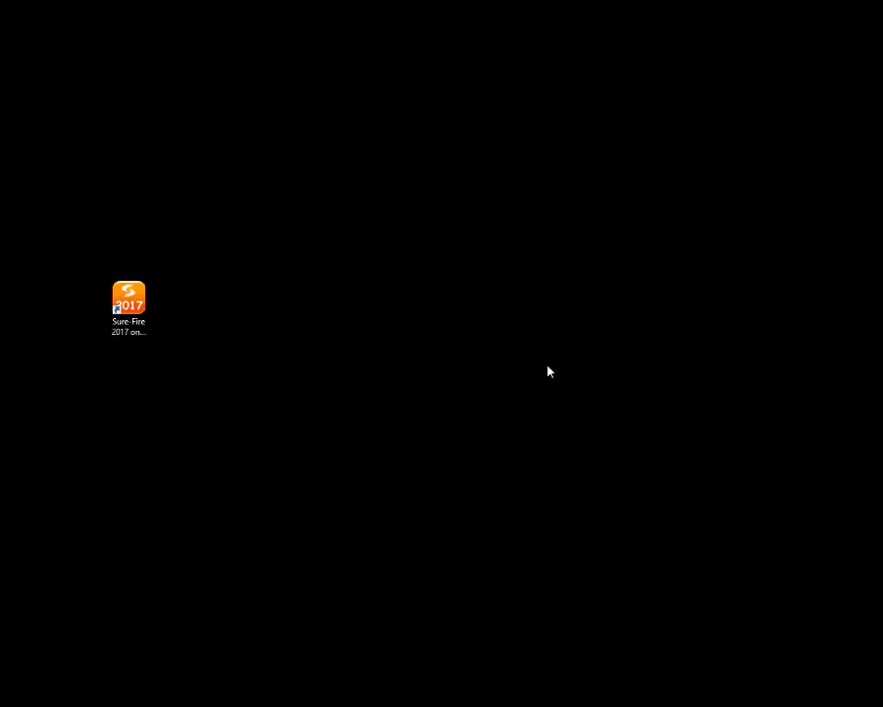
# Step: Launch Sure-Fire 2017 from the 'Sure-Fire 2017 on C Drive' desktop shortcut
pyautogui.doubleClick(124, 302)
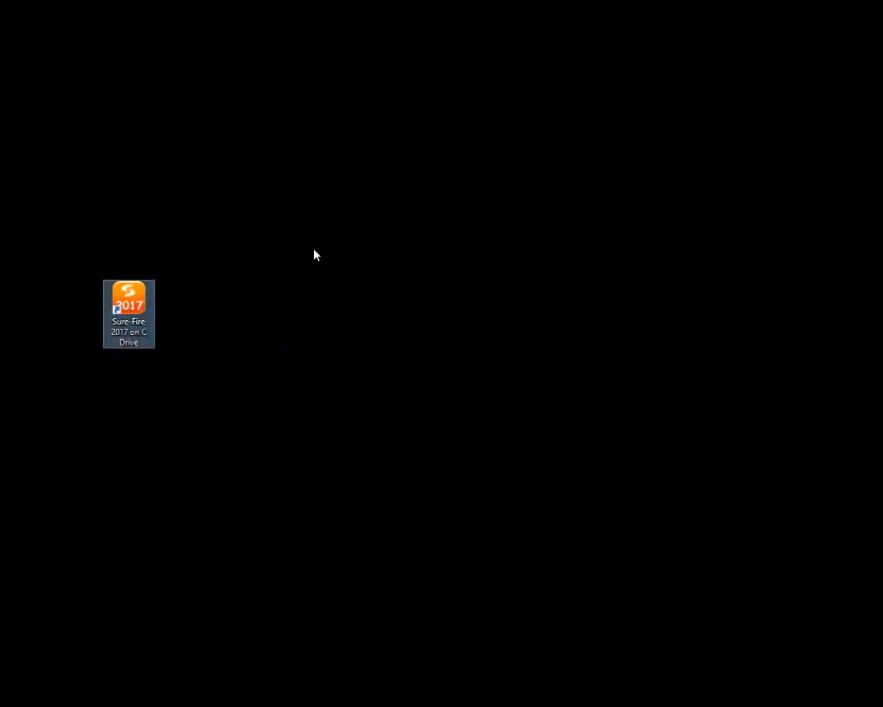
pyautogui.doubleClick(117, 308)
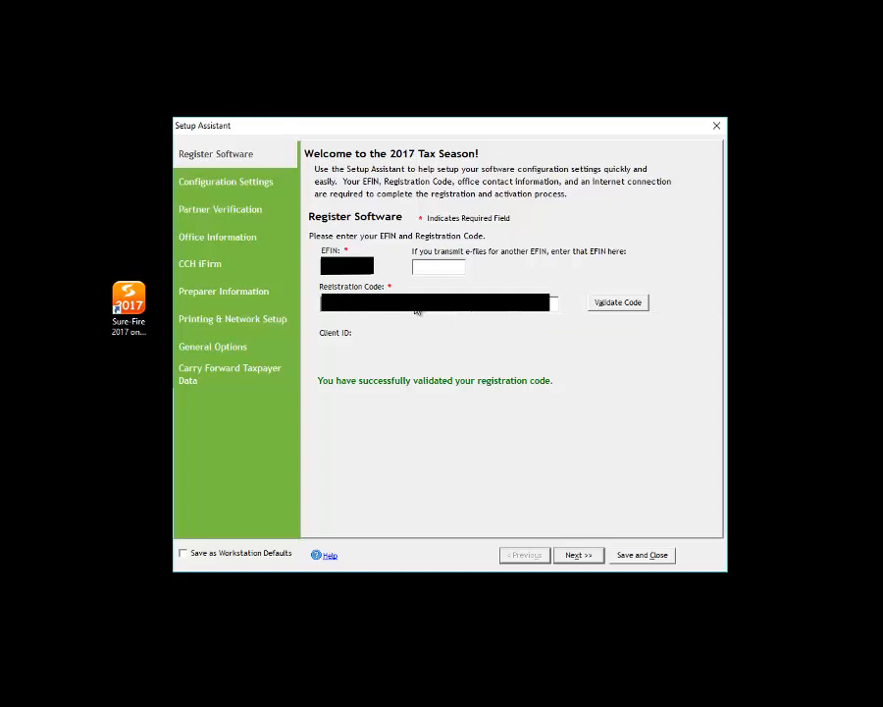
# Step: Validate the registration code and advance to the Configuration Settings step
pyautogui.click(614, 303)
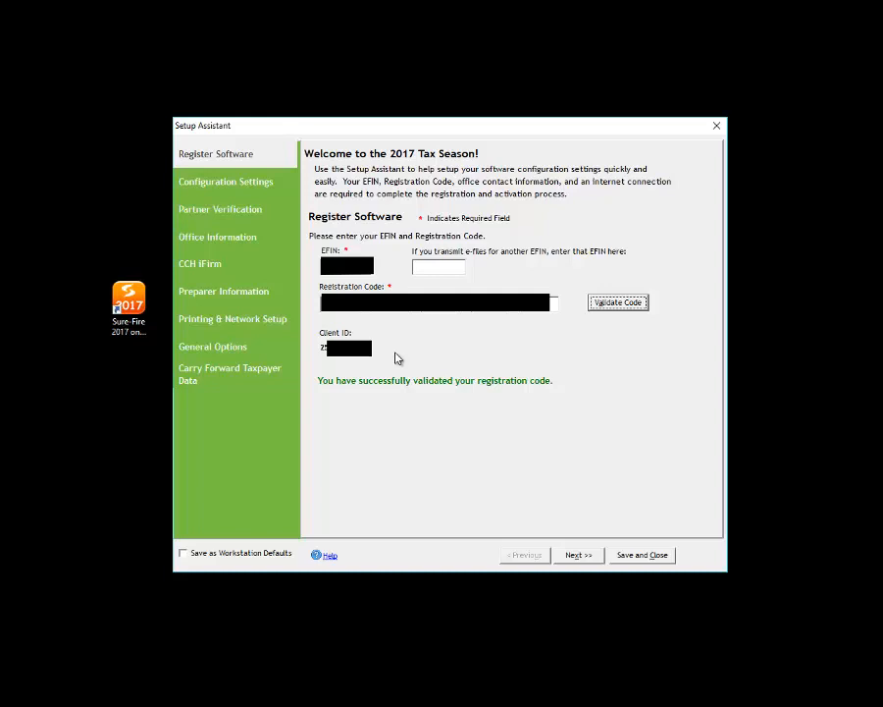
pyautogui.click(522, 529)
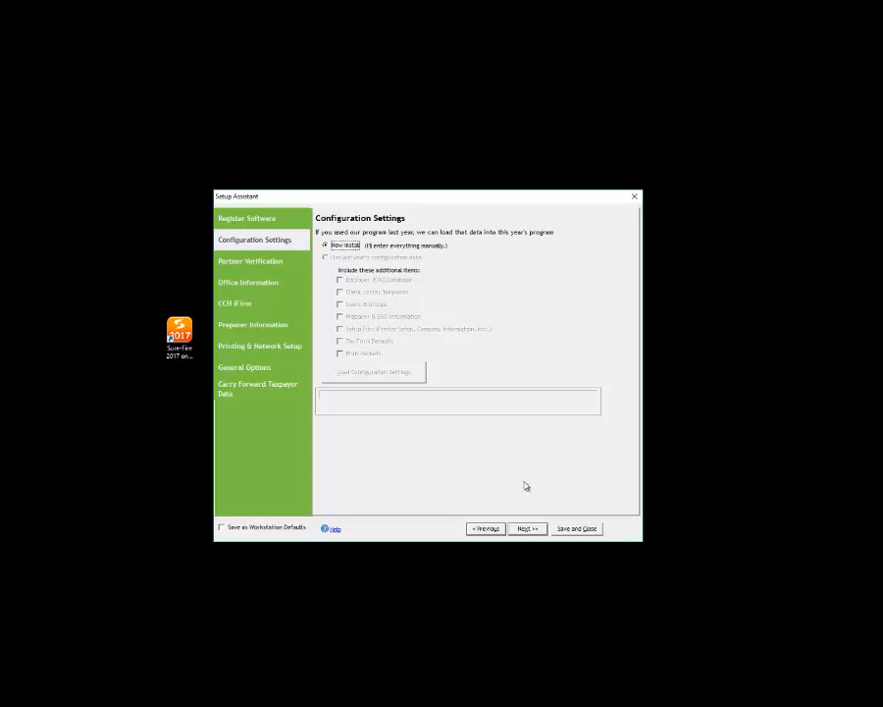
# Step: Enter the office contact's name, company 'Sure-Fire Taxes LCC' and the company EIN in Office Information
pyautogui.click(527, 530)
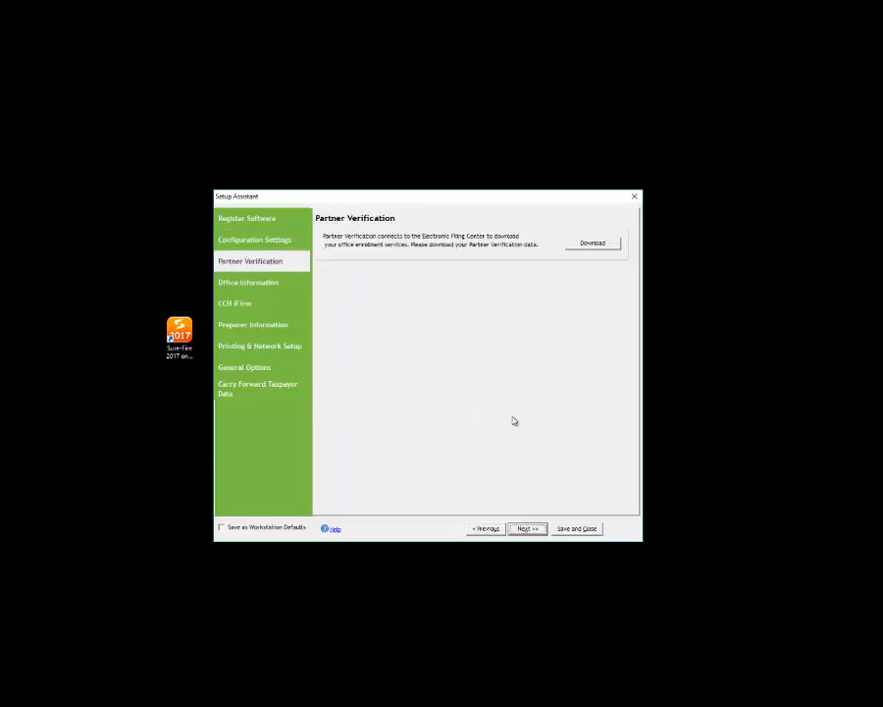
pyautogui.click(527, 529)
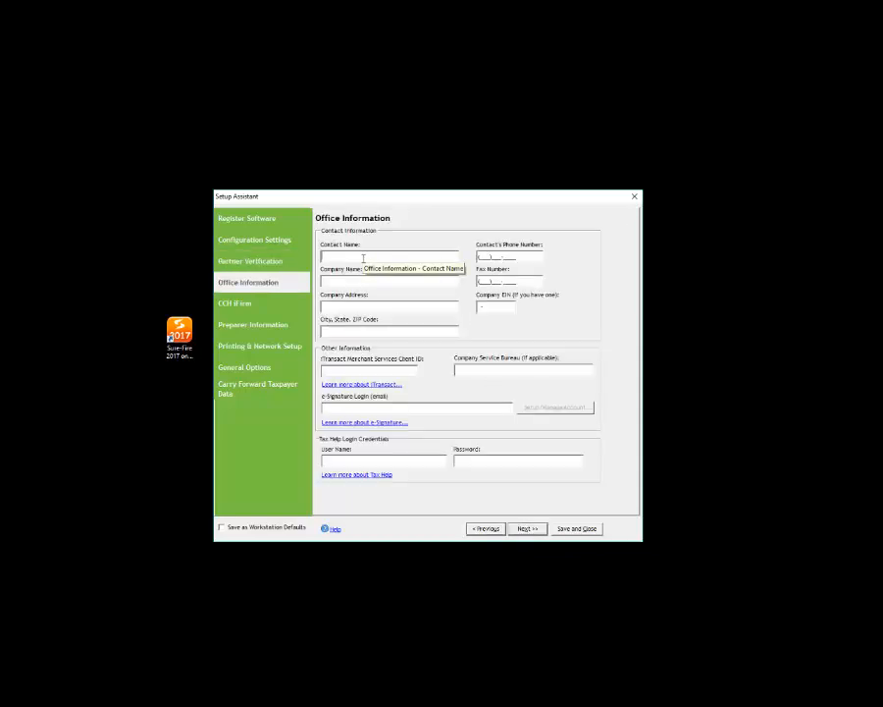
pyautogui.press('Tab')
pyautogui.write('Su')
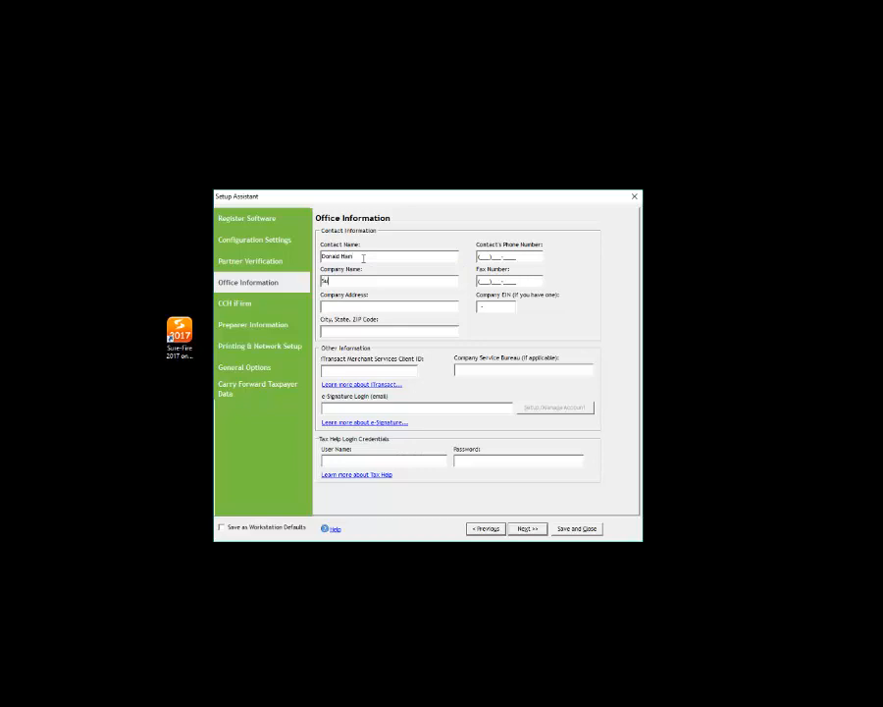
pyautogui.write('re-Fire Taxes LCC')
pyautogui.click(490, 306)
pyautogui.click(352, 305)
pyautogui.click(440, 331)
pyautogui.click(528, 530)
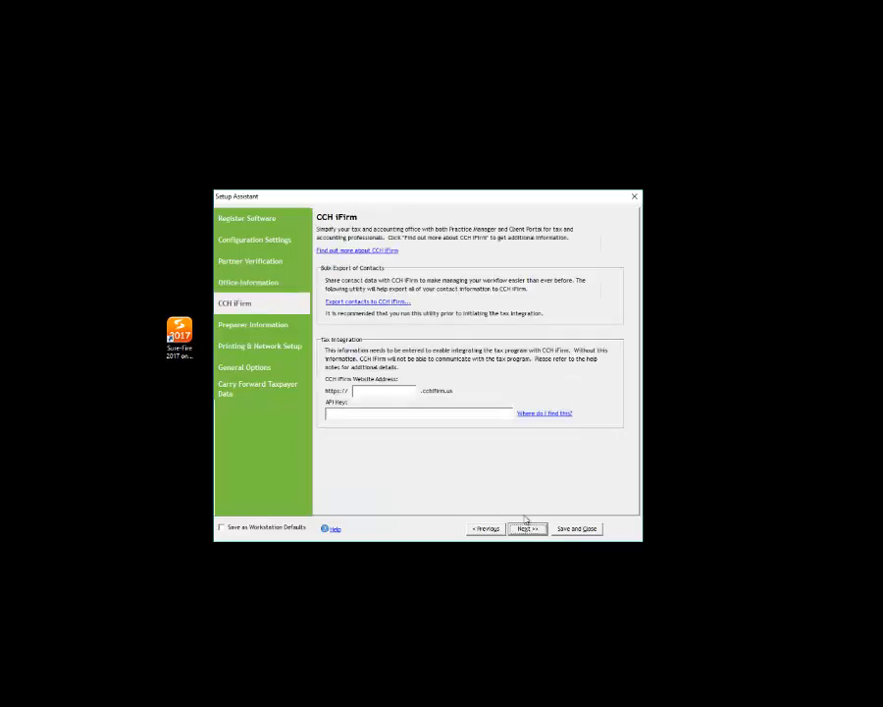
# Step: Go to the ERO/Preparer Information step and start a new preparer entry
pyautogui.click(527, 529)
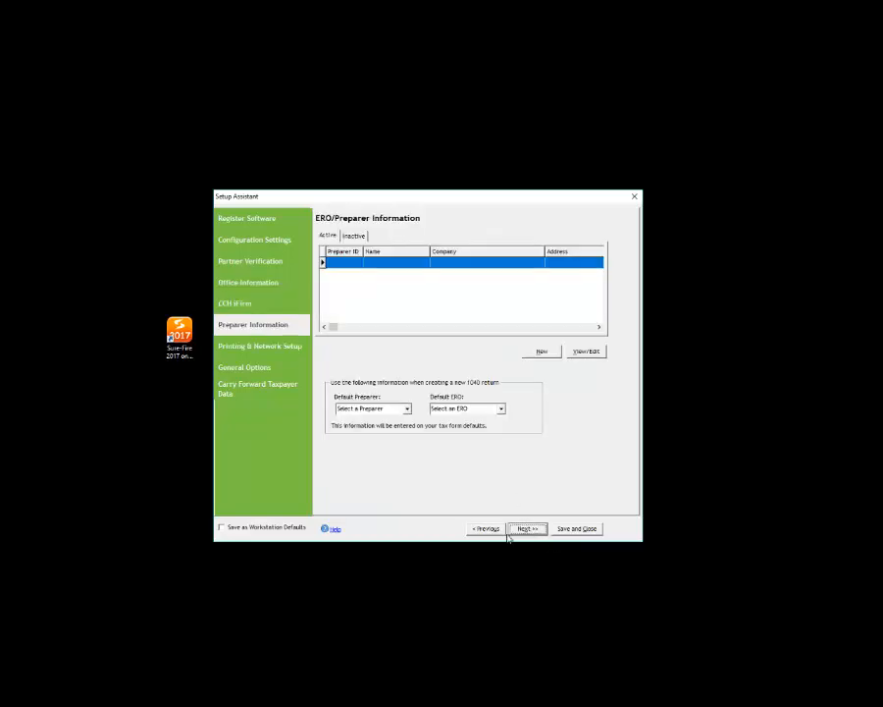
pyautogui.click(486, 529)
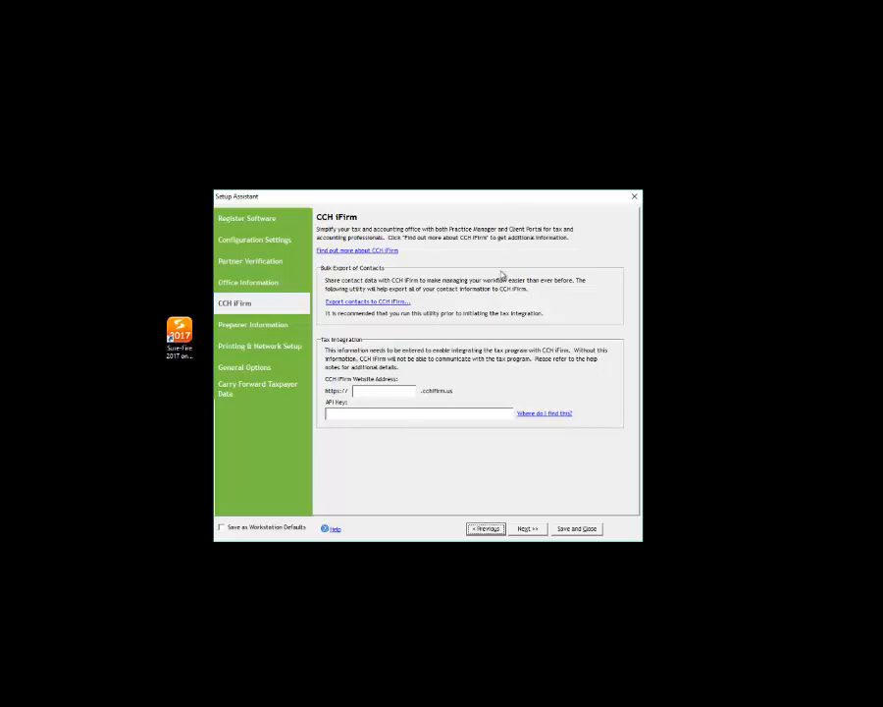
pyautogui.click(528, 530)
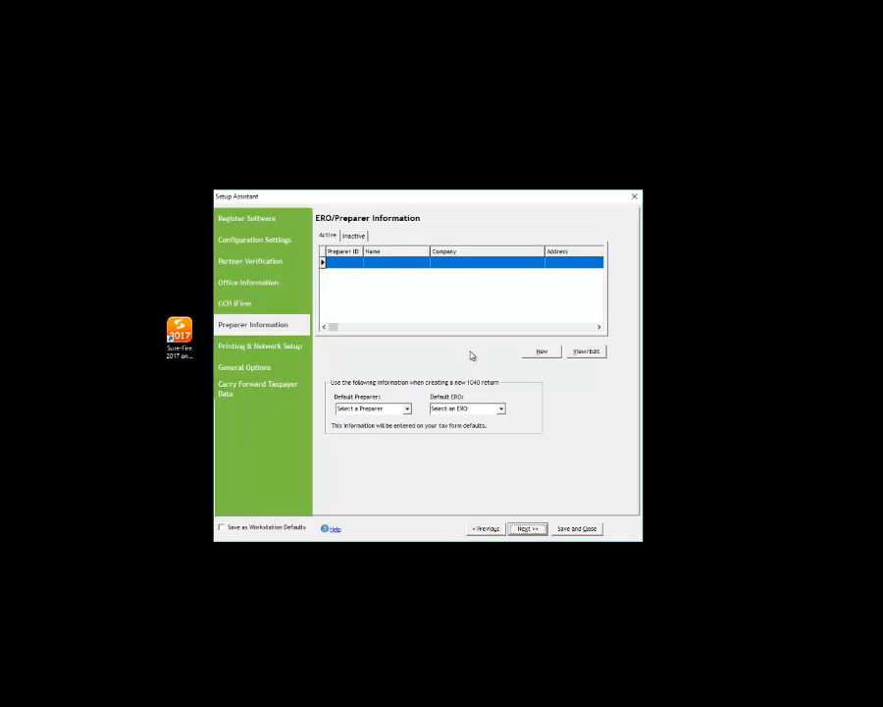
pyautogui.click(540, 355)
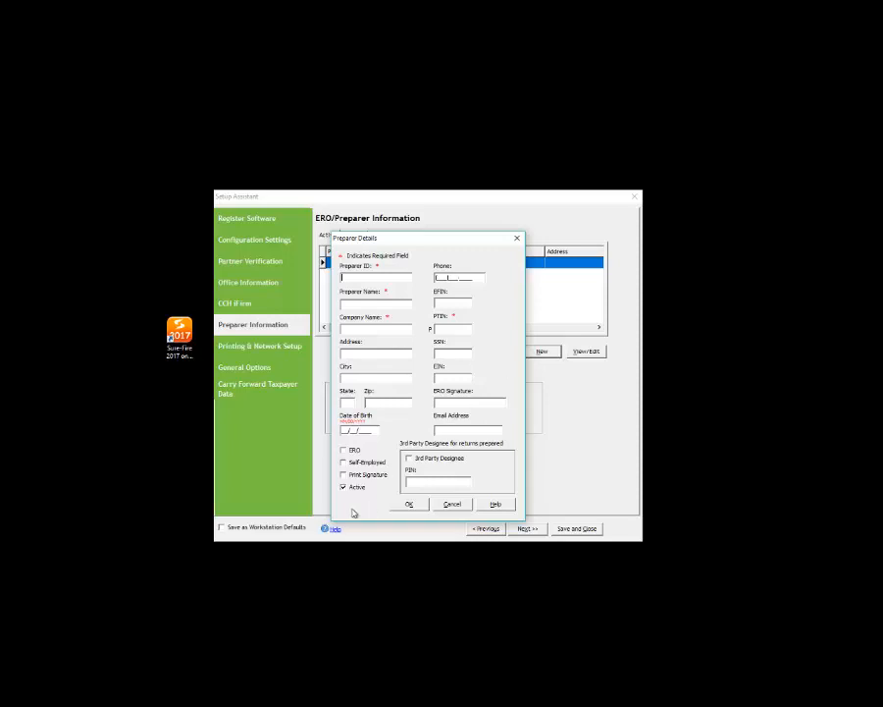
# Step: Enable Print Signature for the new preparer and close Preparer Details
pyautogui.click(356, 477)
pyautogui.press('Escape')
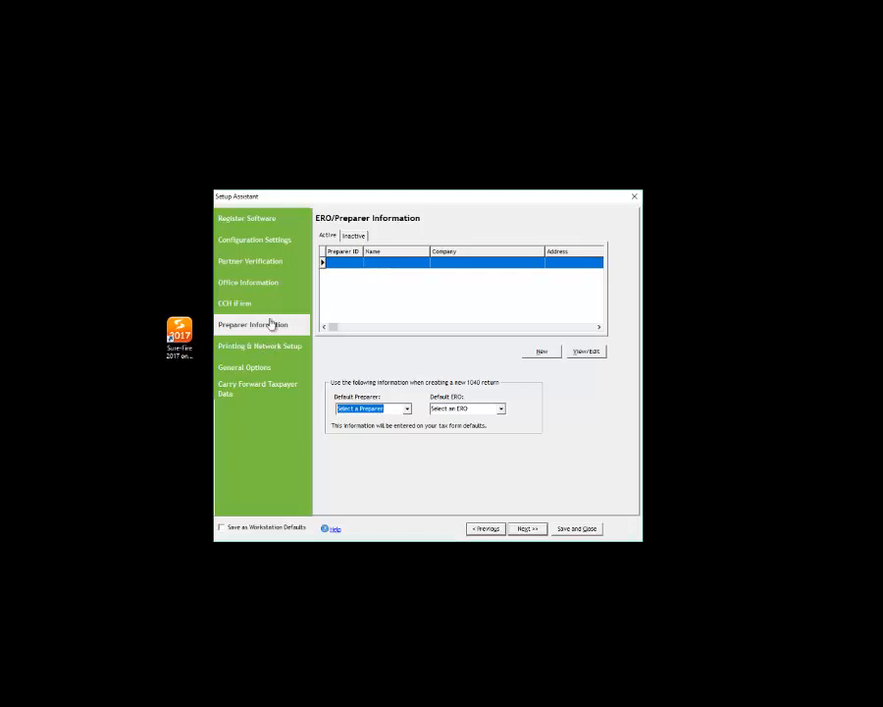
# Step: Make the new preparer the default preparer on Preparer Information
pyautogui.click(238, 347)
pyautogui.click(280, 322)
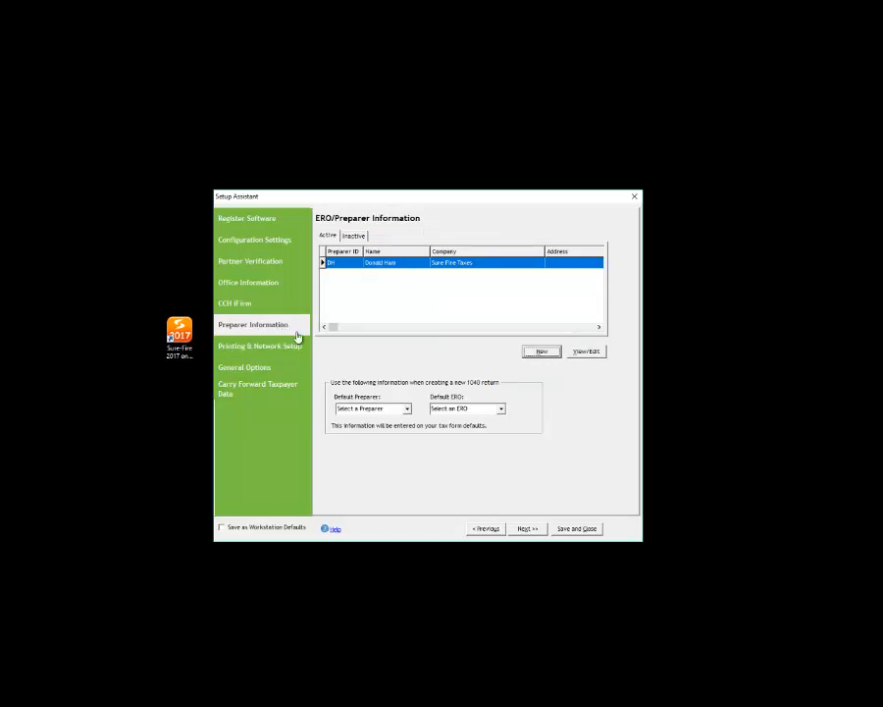
pyautogui.click(367, 408)
pyautogui.click(381, 421)
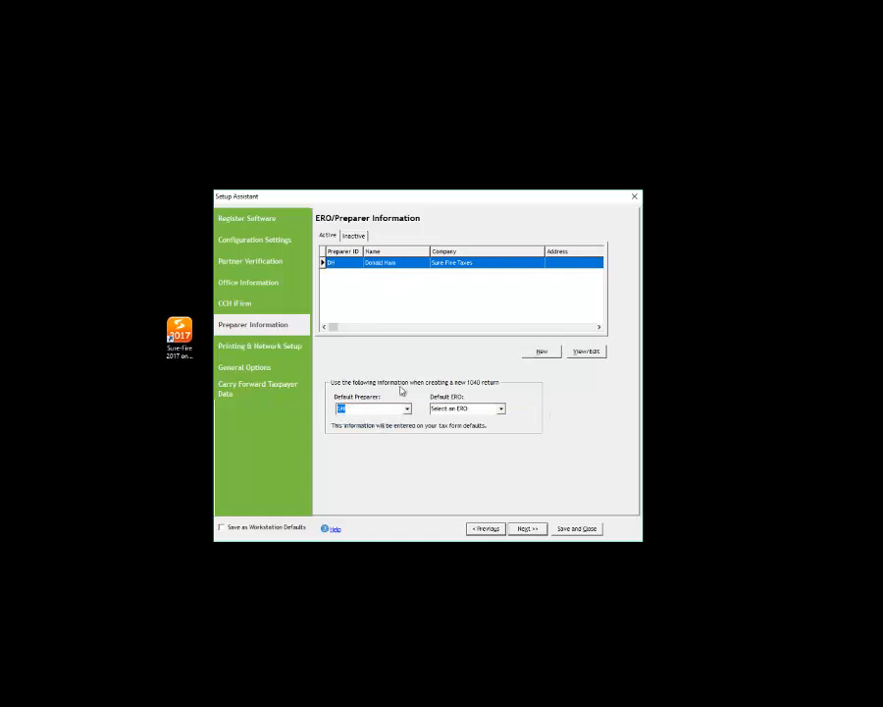
pyautogui.press('Tab')
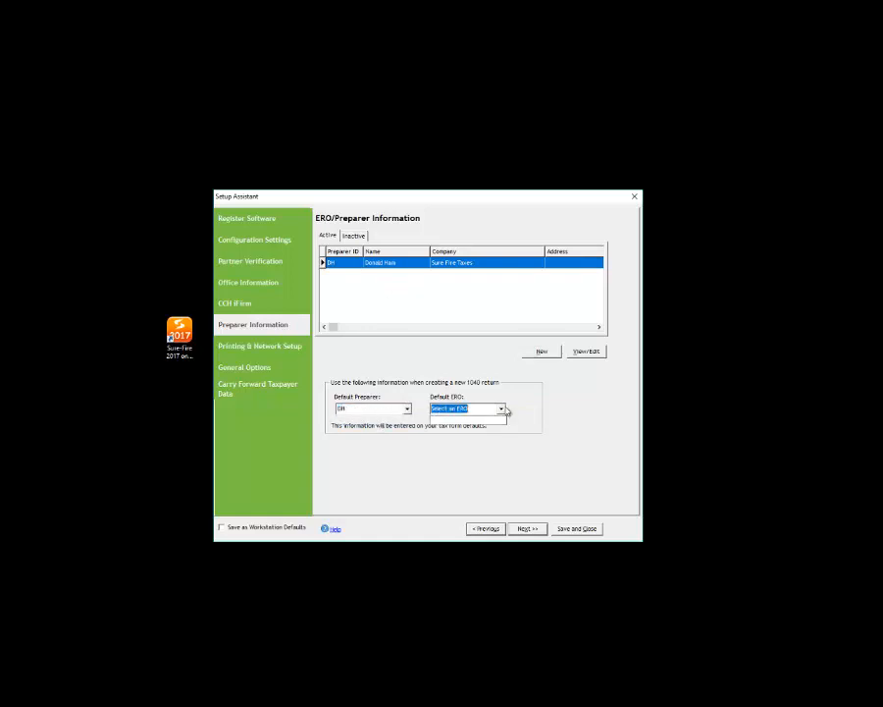
# Step: Mark the preparer as an ERO with an EFIN, set them as default ERO, and continue
pyautogui.click(587, 351)
pyautogui.click(345, 449)
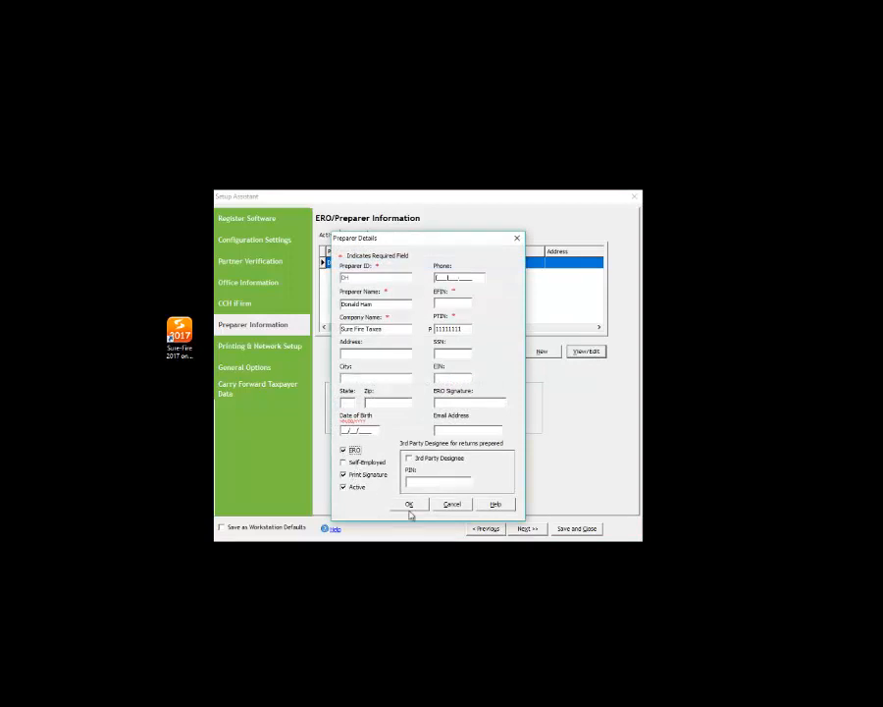
pyautogui.click(467, 306)
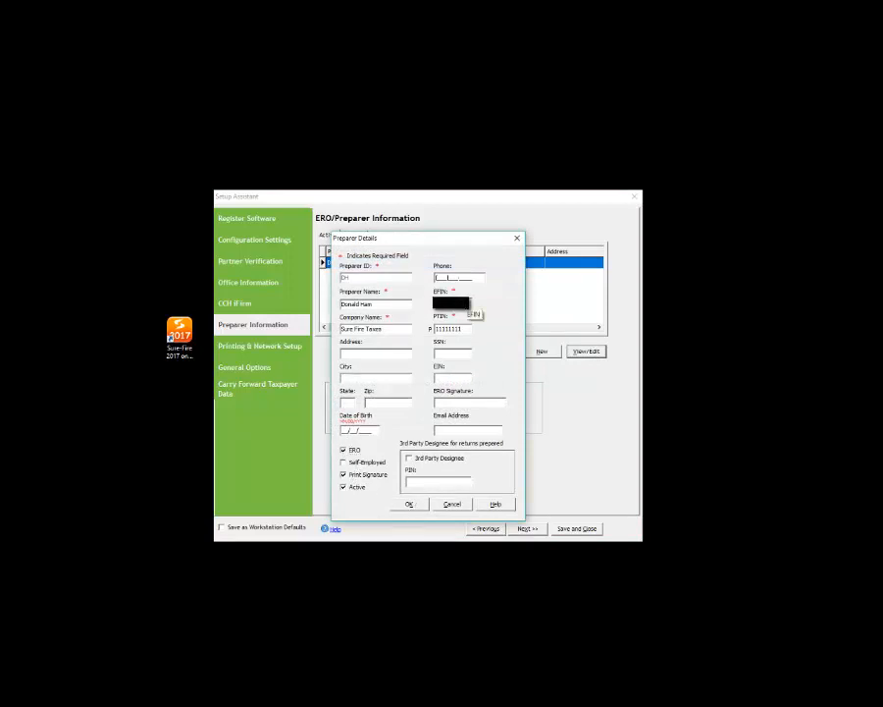
pyautogui.click(410, 504)
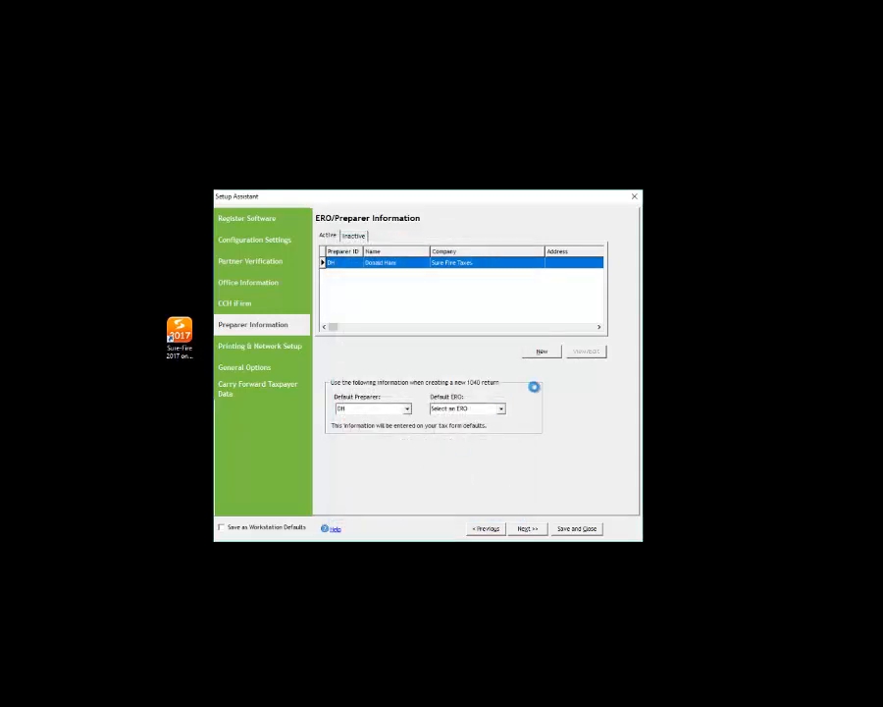
pyautogui.click(500, 408)
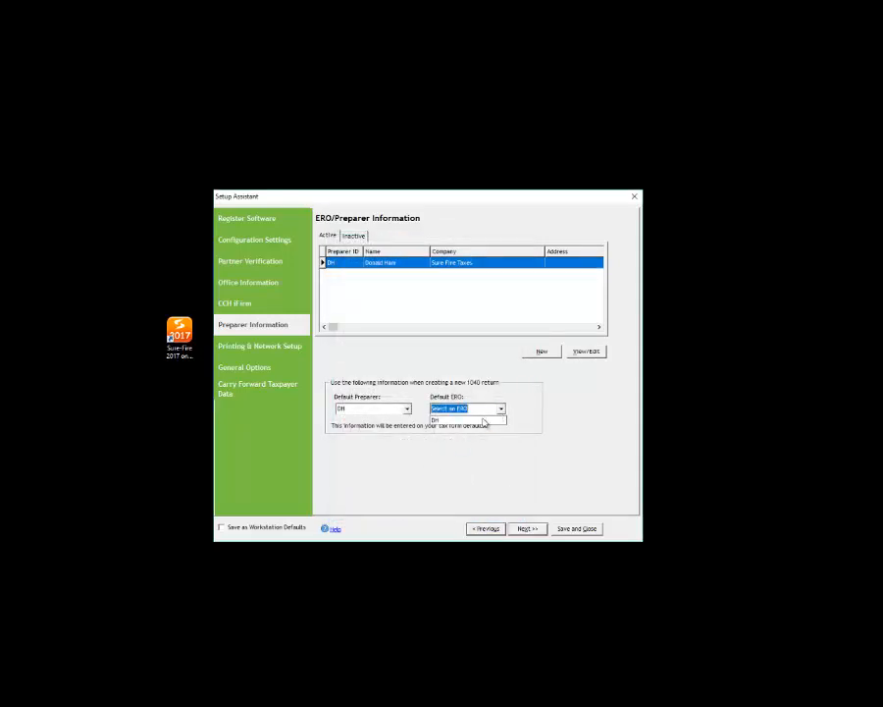
pyautogui.click(463, 416)
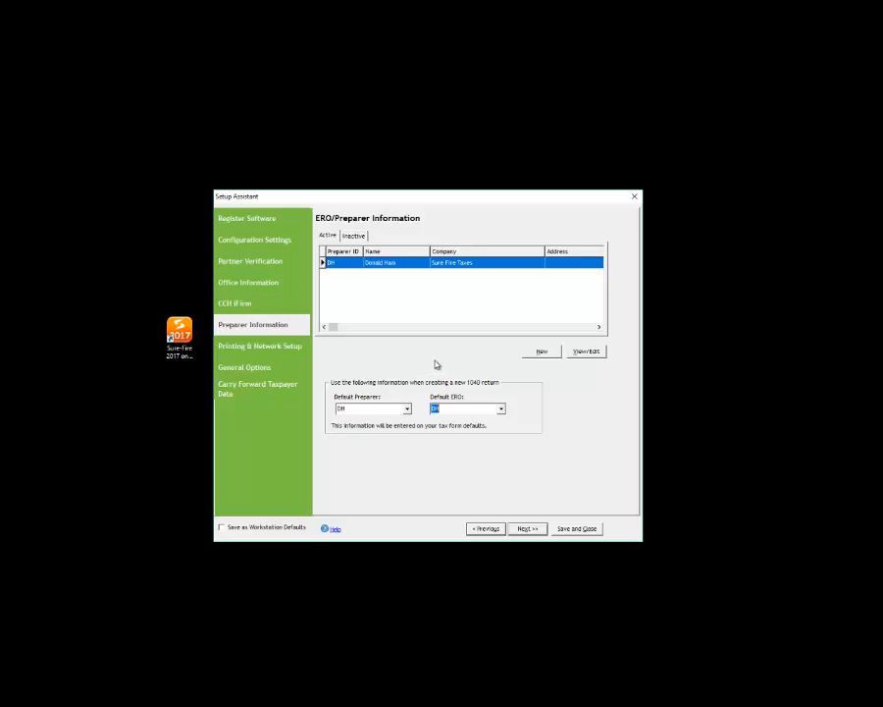
pyautogui.click(527, 530)
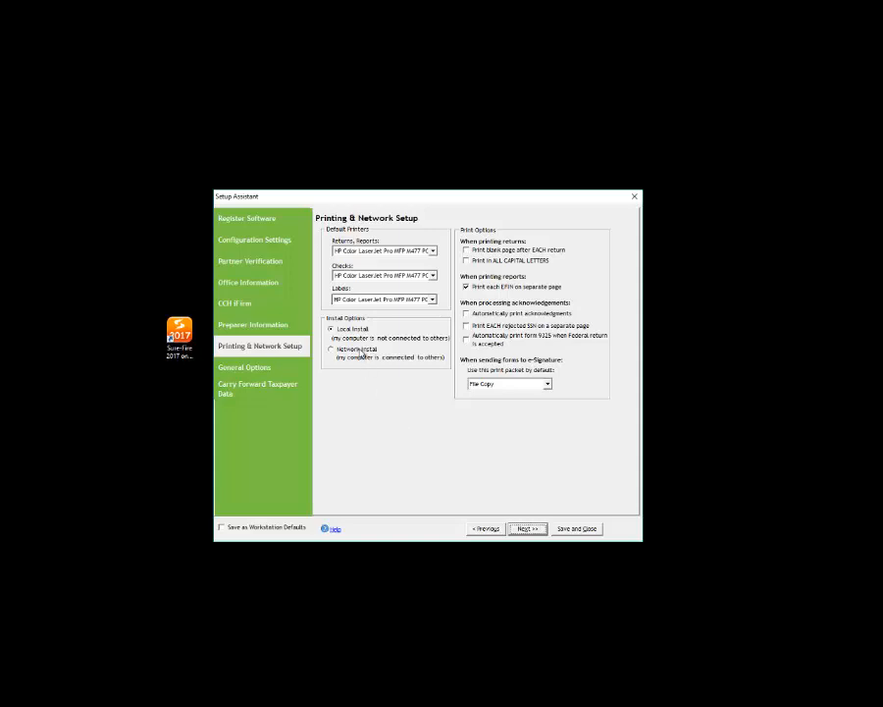
# Step: Leave local install and all print options (capitals, blank page, acknowledgements, form 9325) at defaults, then continue
pyautogui.click(362, 351)
pyautogui.click(361, 328)
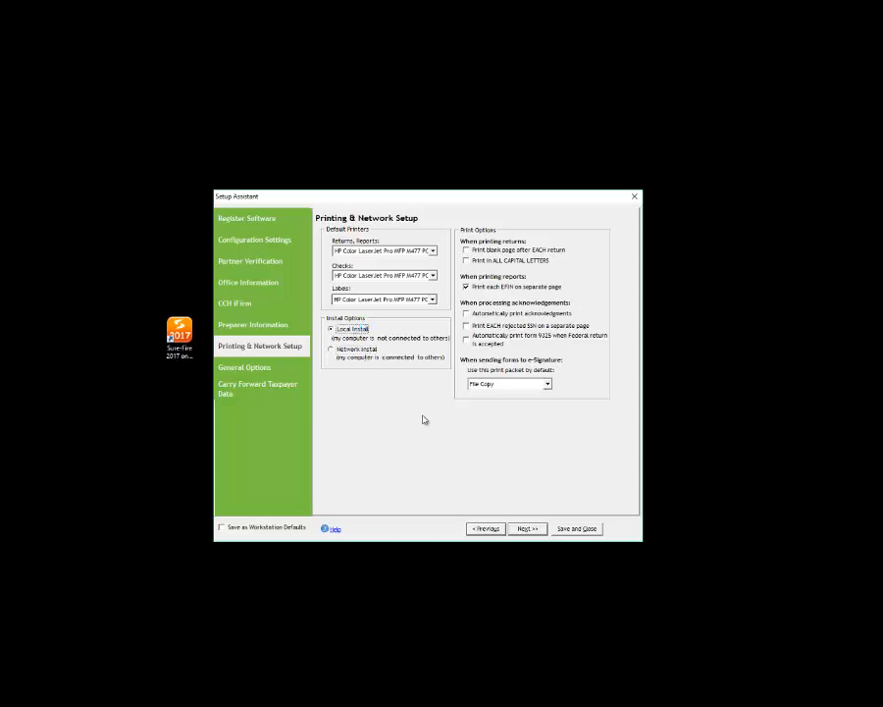
pyautogui.click(500, 261)
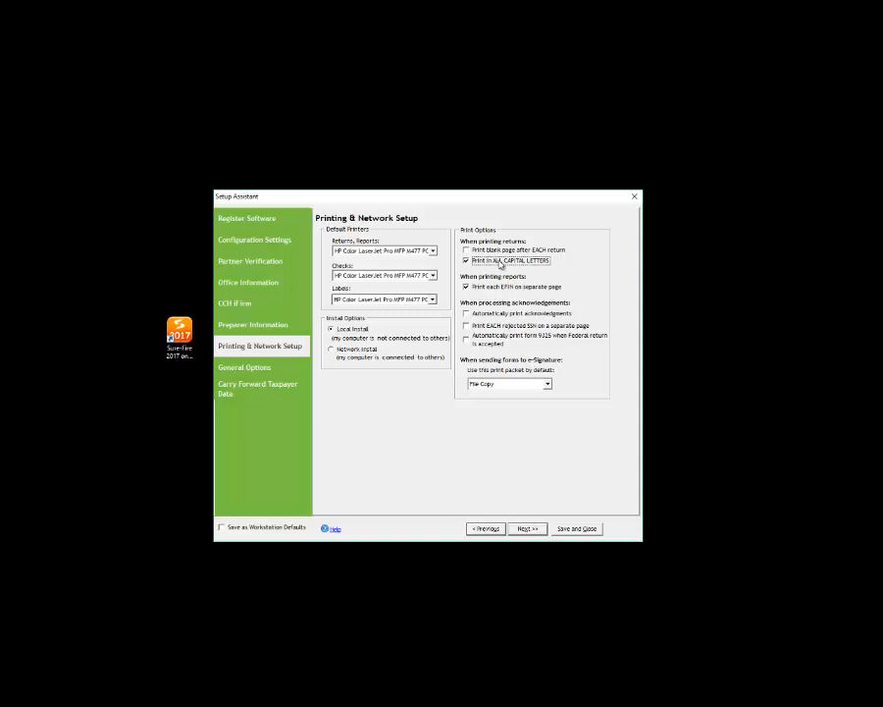
pyautogui.click(499, 261)
pyautogui.click(501, 251)
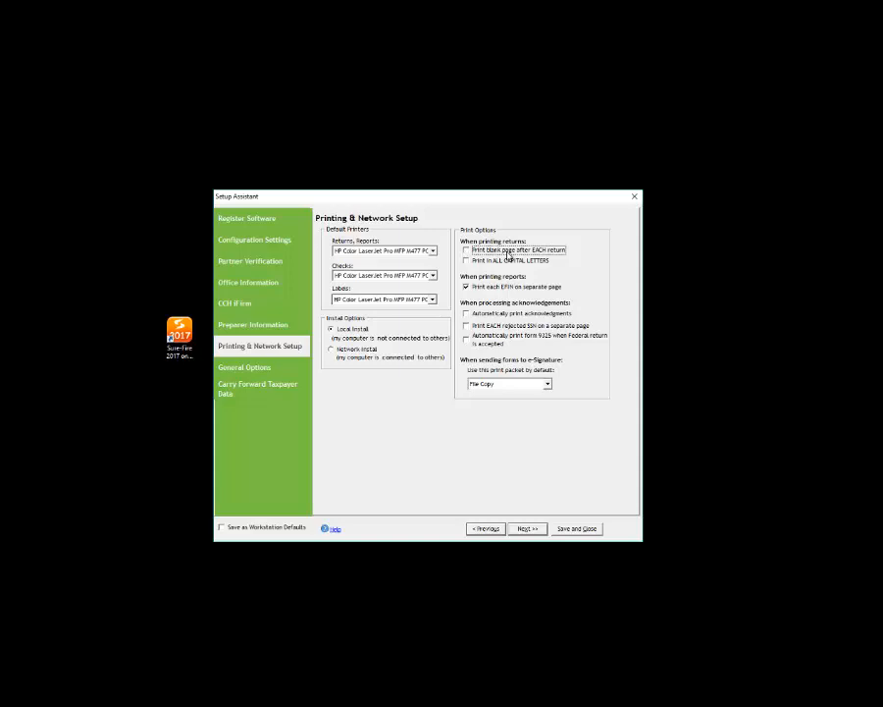
pyautogui.click(535, 314)
pyautogui.click(535, 316)
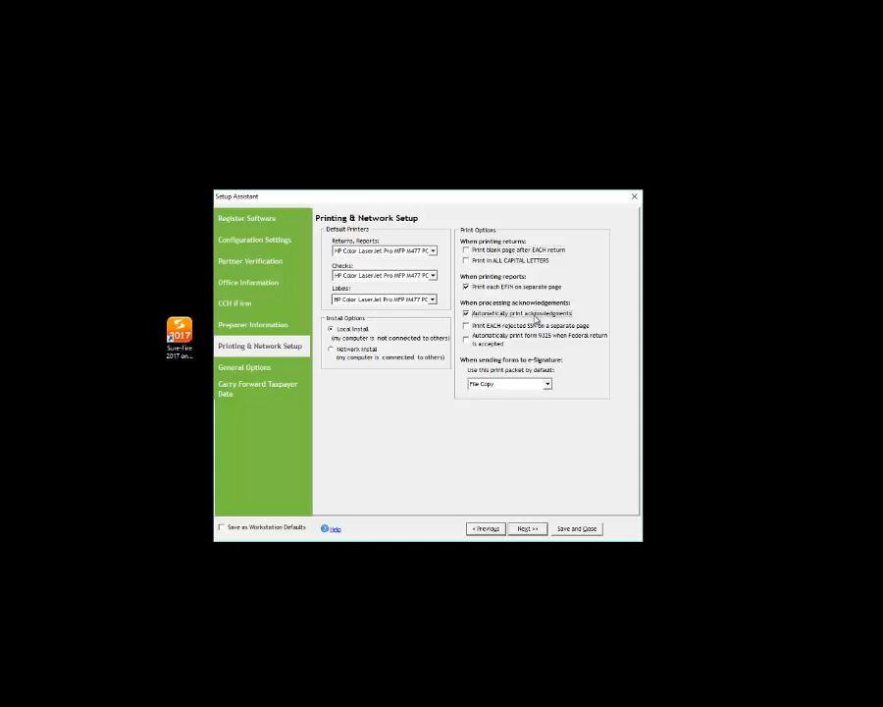
pyautogui.click(535, 316)
pyautogui.click(506, 337)
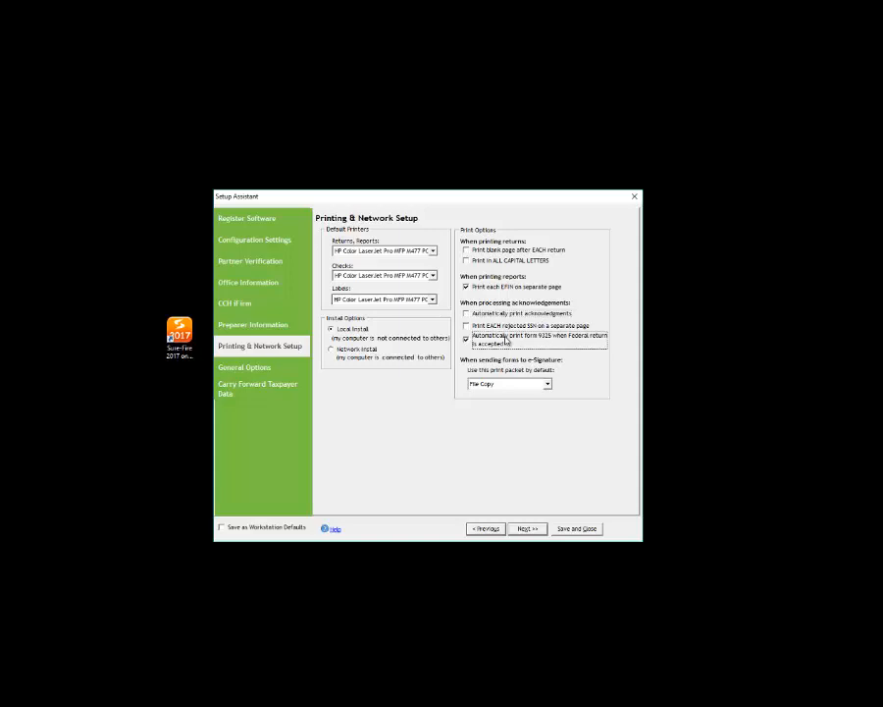
pyautogui.click(507, 339)
pyautogui.click(526, 528)
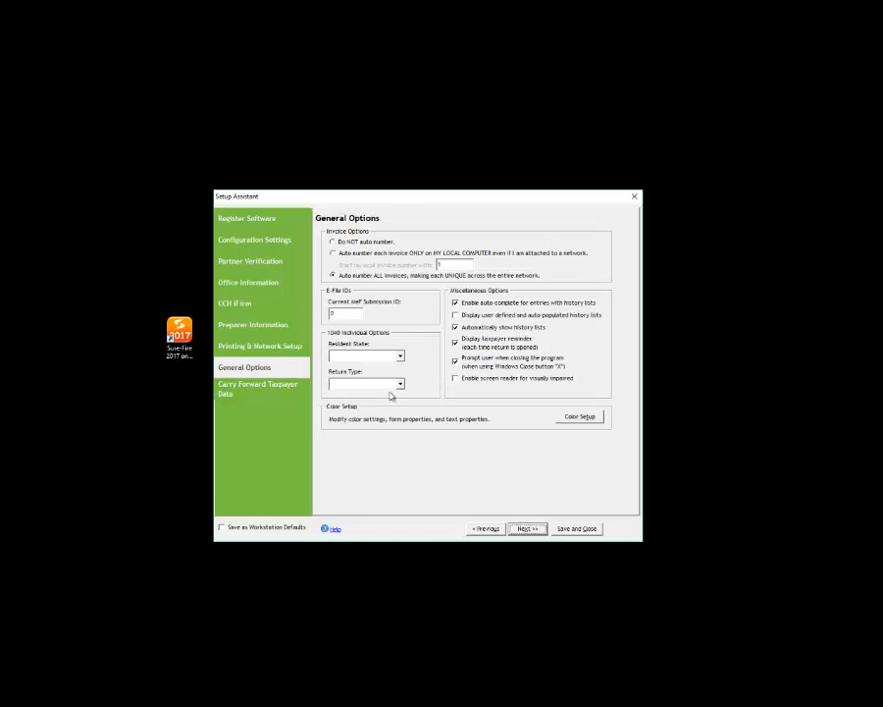
# Step: Review the miscellaneous general options and advance to the Carry Forward Taxpayer Data step
pyautogui.click(497, 381)
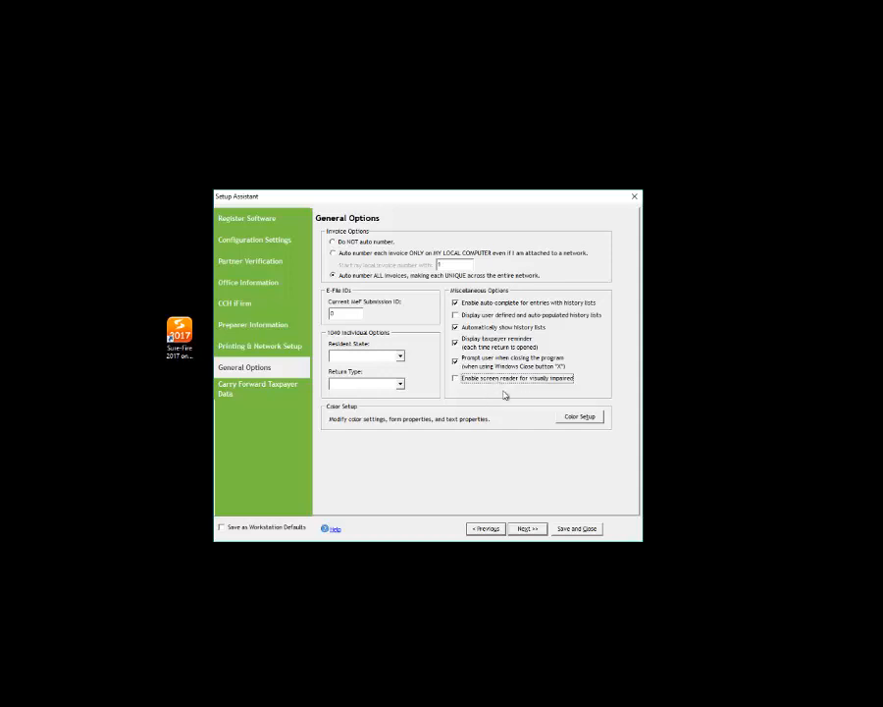
pyautogui.click(524, 530)
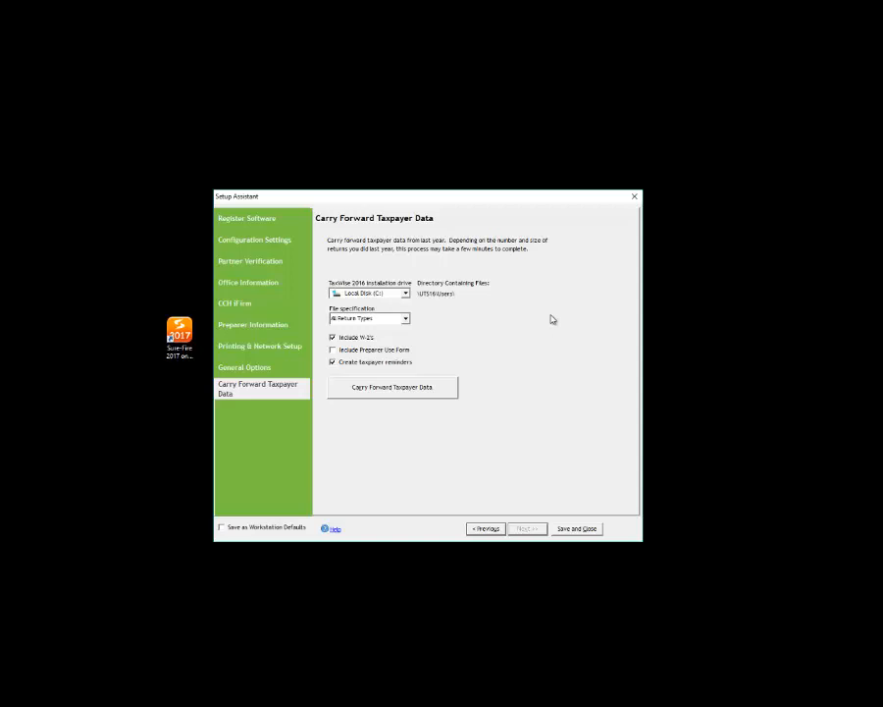
# Step: Save the setup choices as workstation defaults and close the Setup Assistant
pyautogui.click(393, 395)
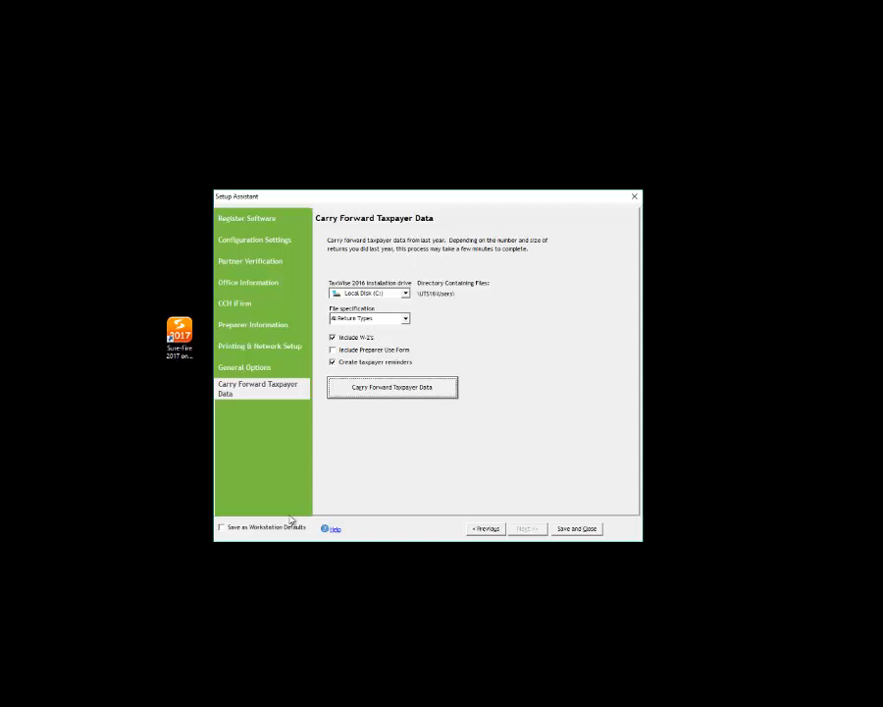
pyautogui.click(232, 528)
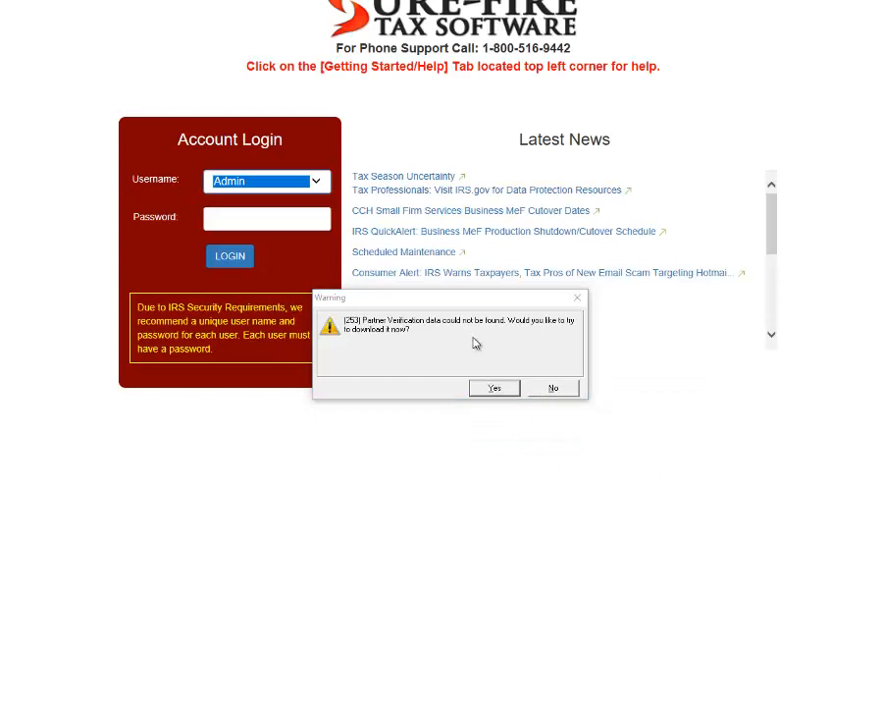
# Step: Accept the Partner Verification warning, let Client Connect download the data, then close it
pyautogui.click(445, 303)
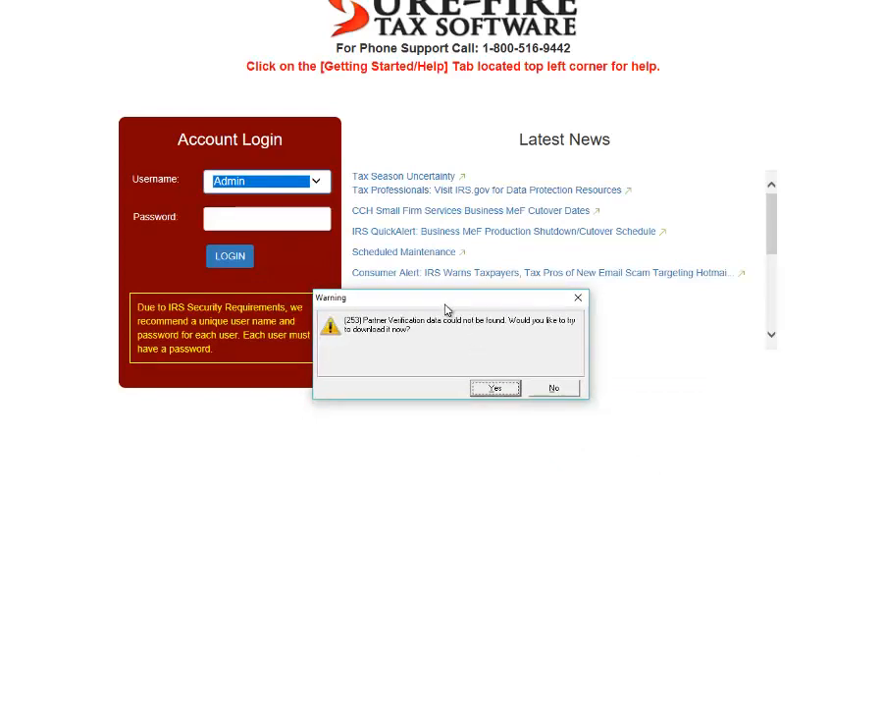
pyautogui.click(494, 387)
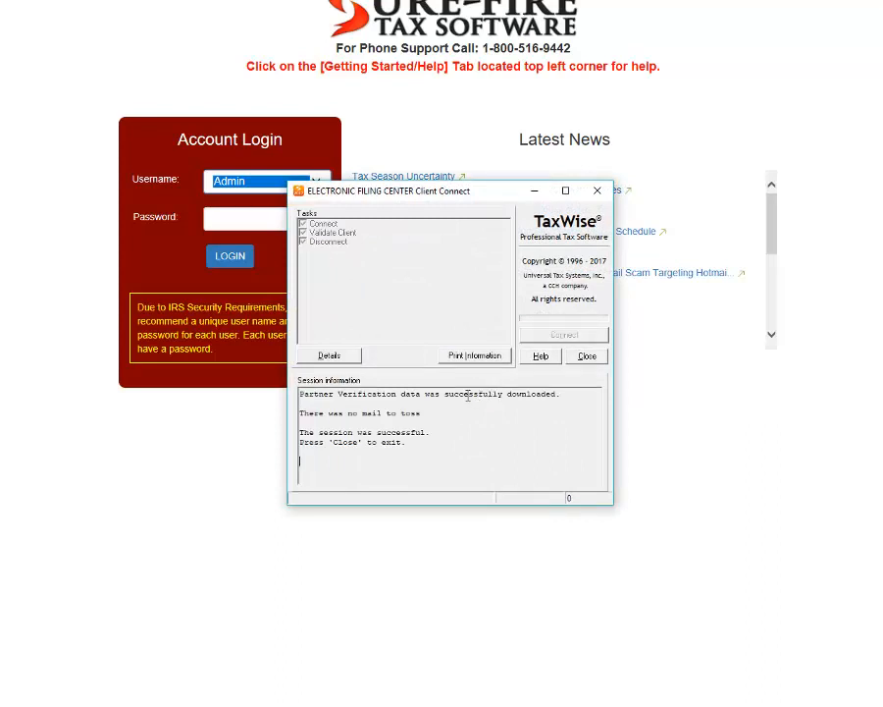
pyautogui.click(600, 357)
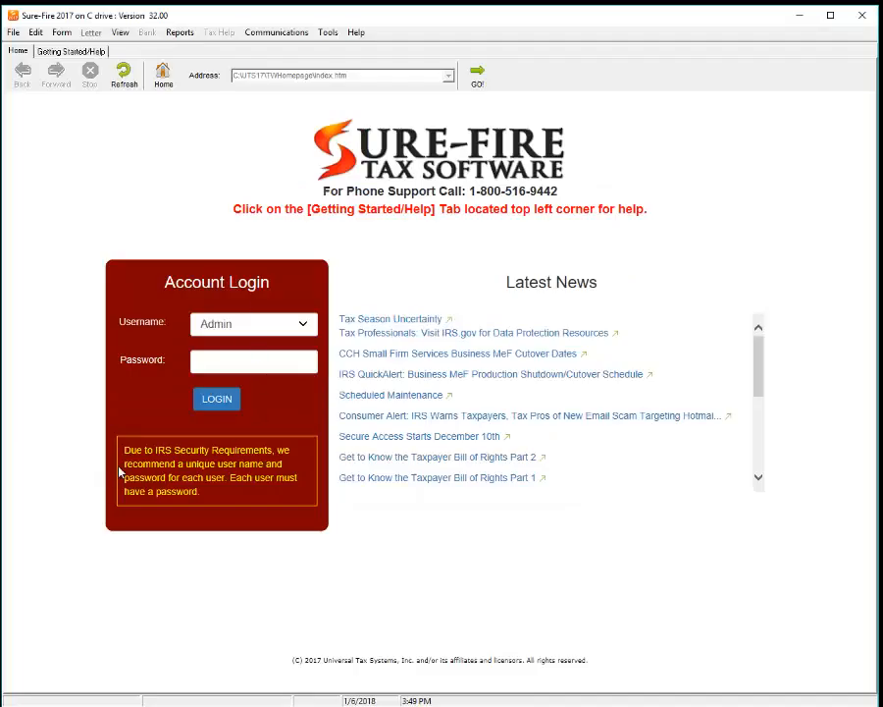
pyautogui.moveTo(126, 448); pyautogui.dragTo(235, 494)
# Step: Log in as Admin and acknowledge the prompt to create a new Admin password
pyautogui.click(244, 525)
pyautogui.click(251, 362)
pyautogui.click(216, 403)
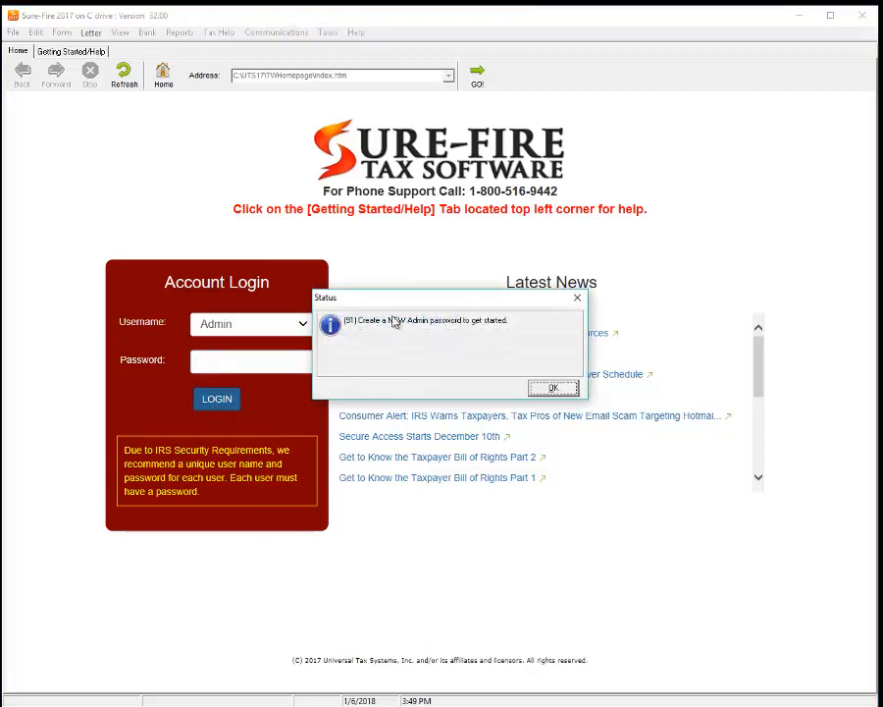
pyautogui.click(553, 390)
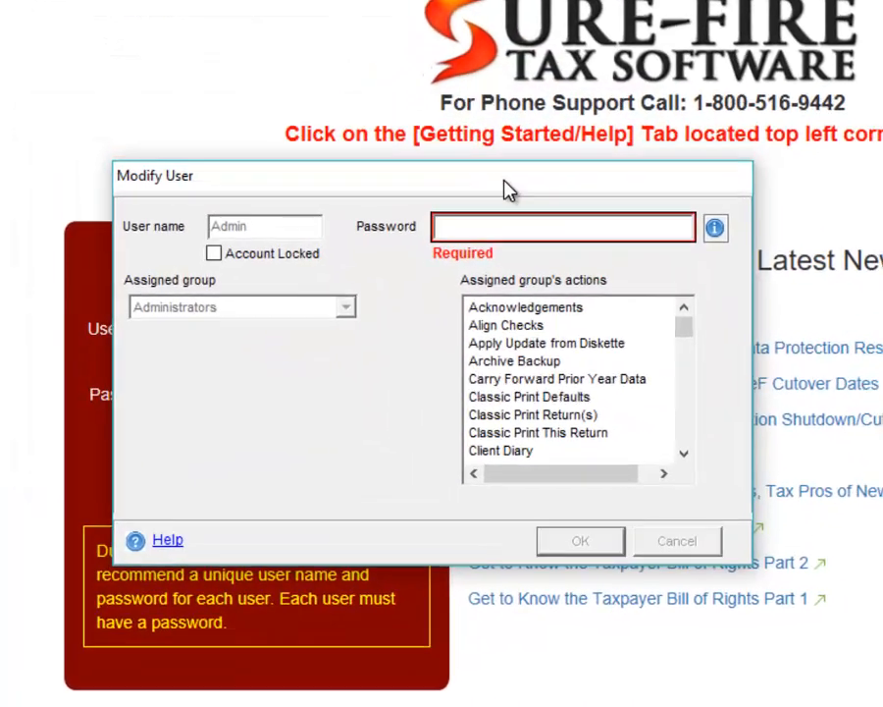
# Step: Enter a new Admin password in Modify User and save it
pyautogui.moveTo(719, 233)
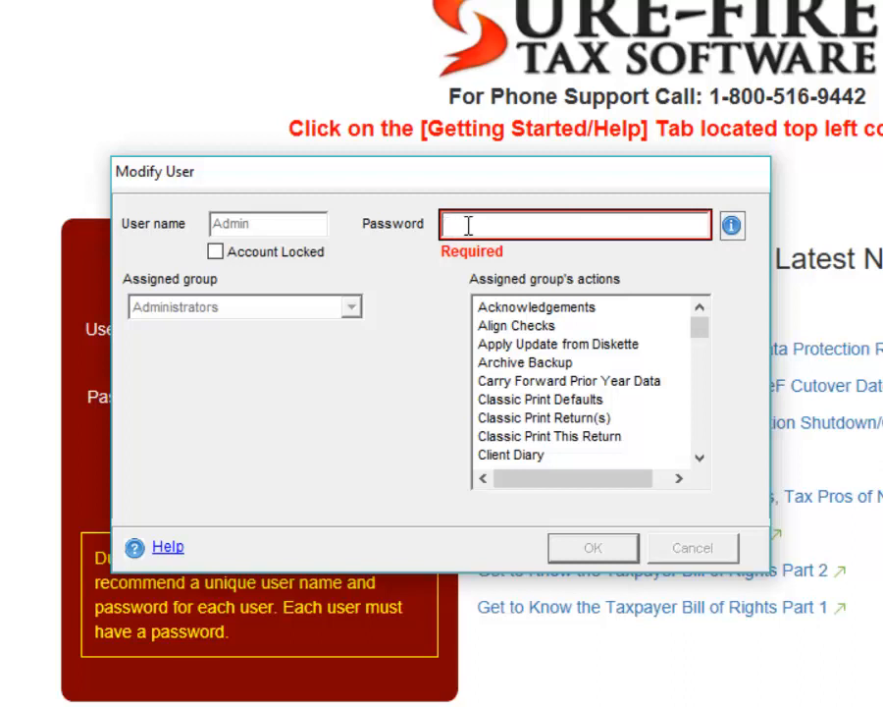
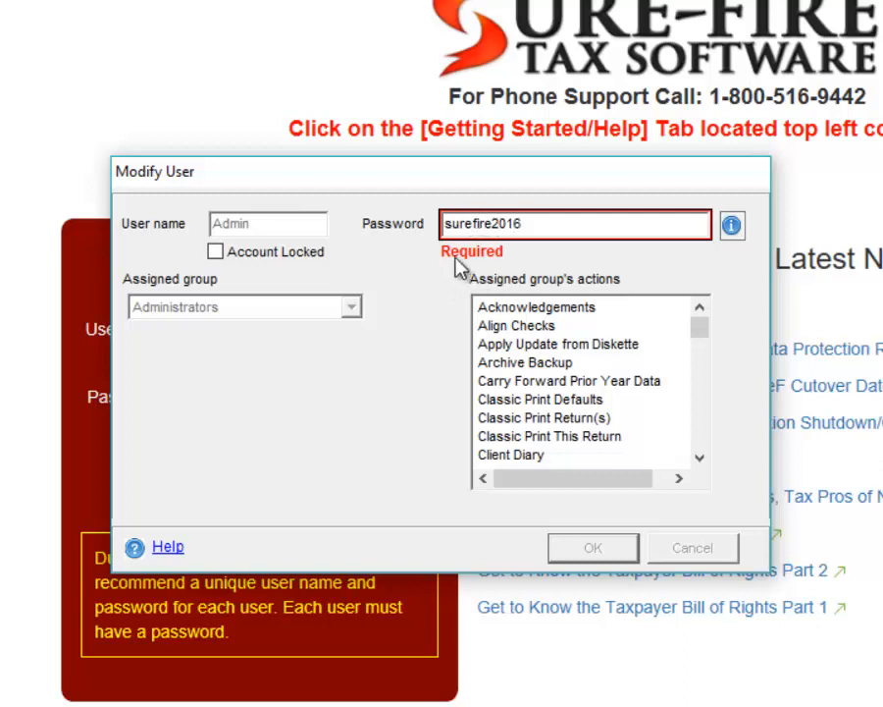
pyautogui.doubleClick(508, 223)
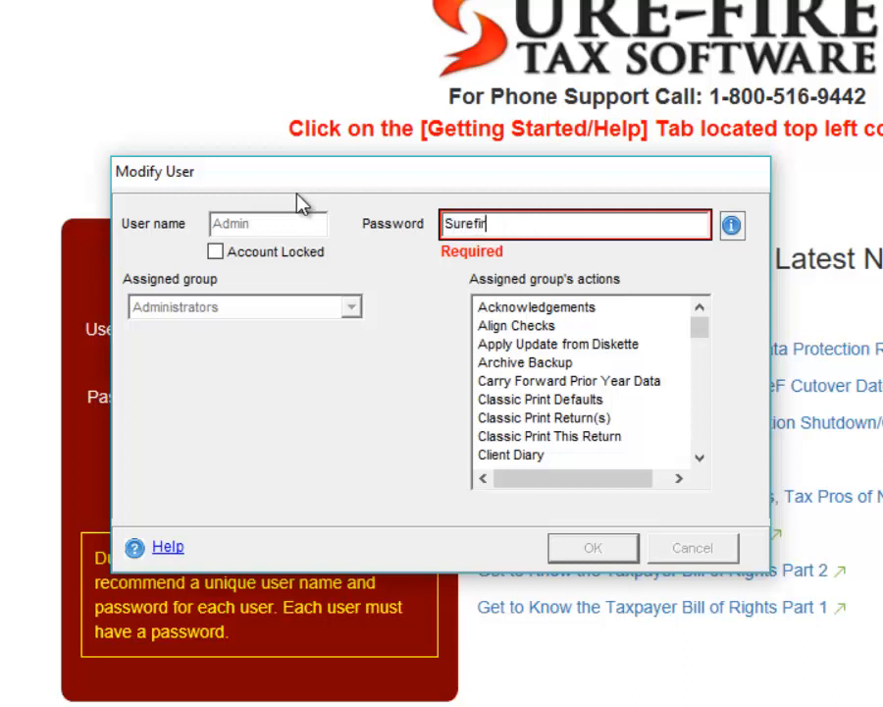
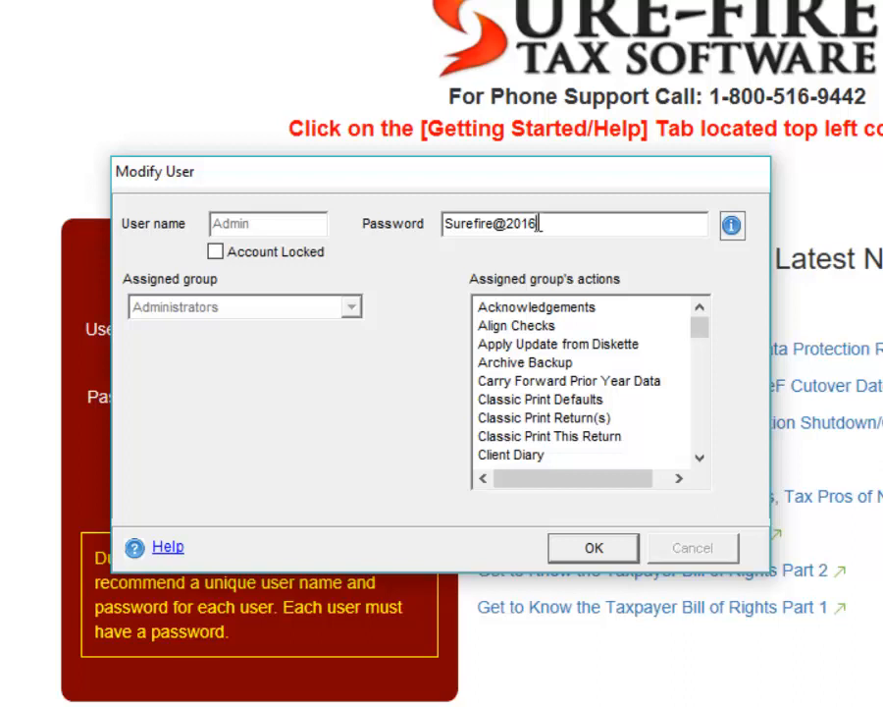
pyautogui.moveTo(540, 224); pyautogui.dragTo(533, 218)
pyautogui.click(554, 222)
pyautogui.doubleClick(485, 223)
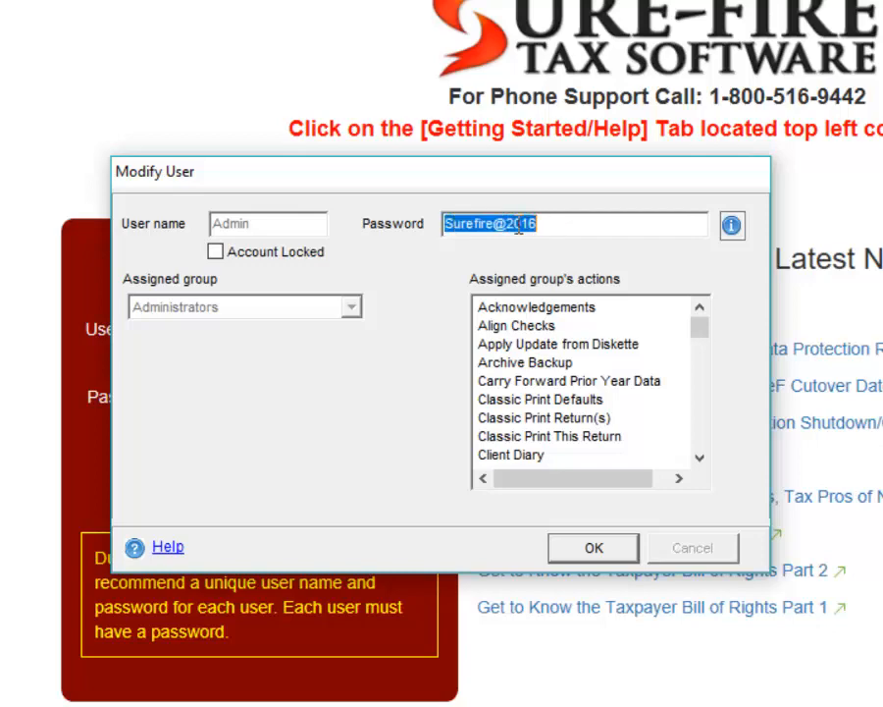
pyautogui.click(454, 223)
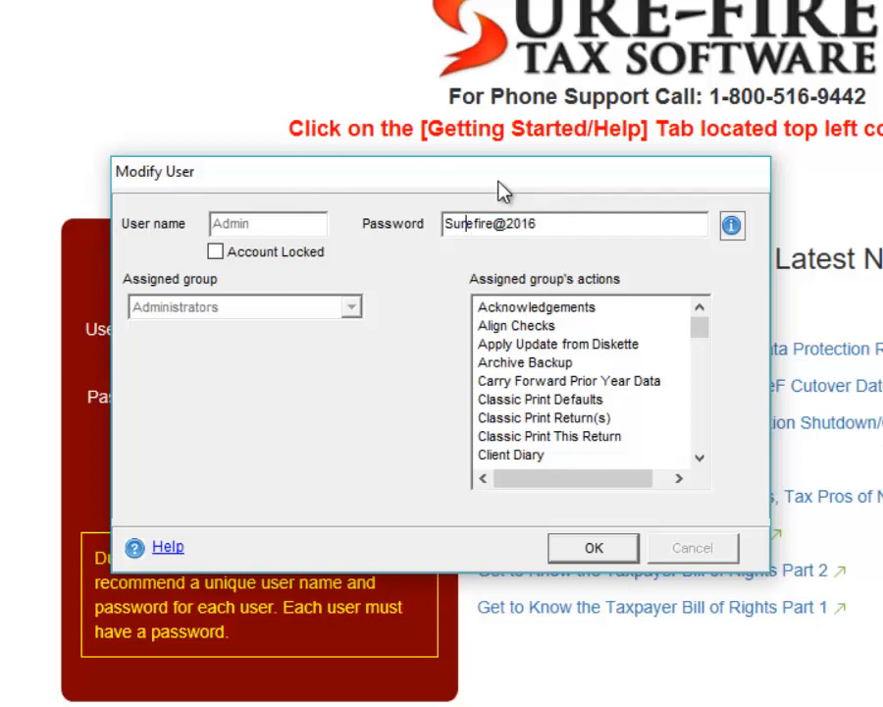
pyautogui.moveTo(502, 190); pyautogui.dragTo(531, 196)
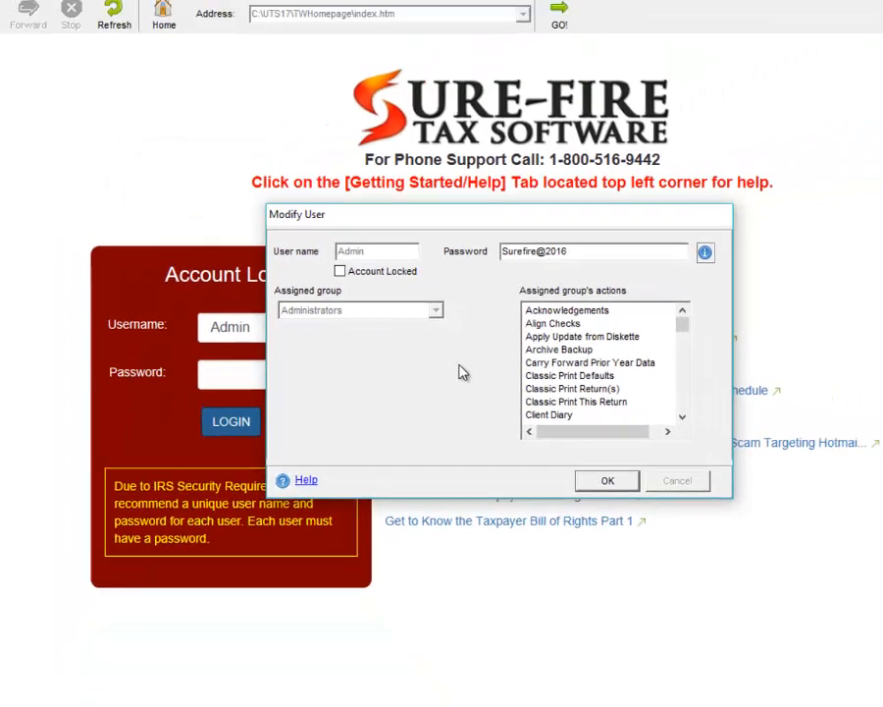
pyautogui.click(623, 553)
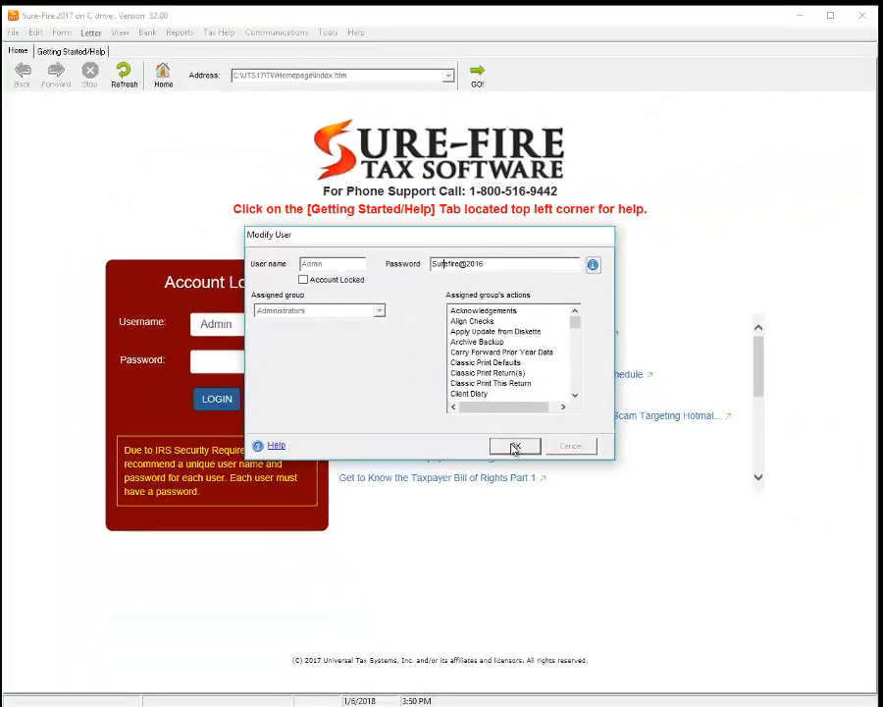
# Step: Select the Guest user in Security Manager's user list and open it with View/Edit
pyautogui.moveTo(443, 225)
pyautogui.mouseDown()
pyautogui.moveTo(434, 220)
pyautogui.moveTo(453, 228)
pyautogui.mouseUp()
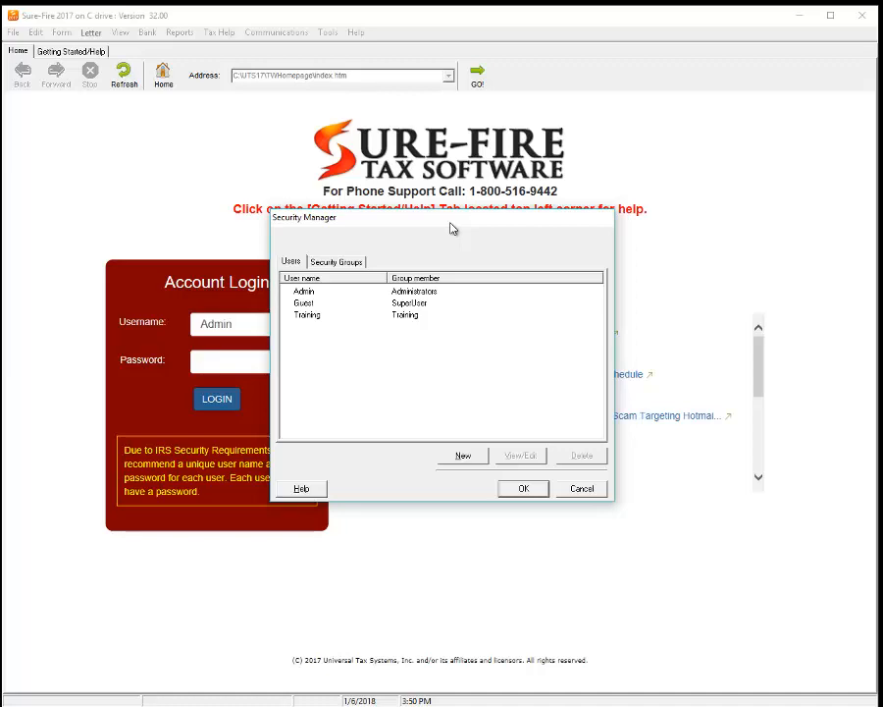
pyautogui.click(447, 305)
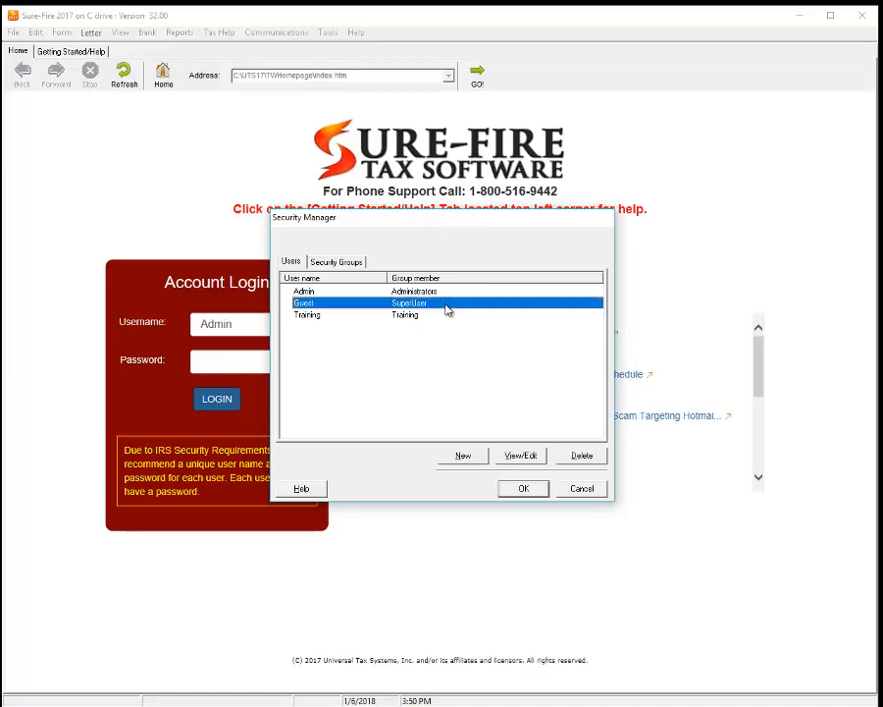
pyautogui.click(523, 461)
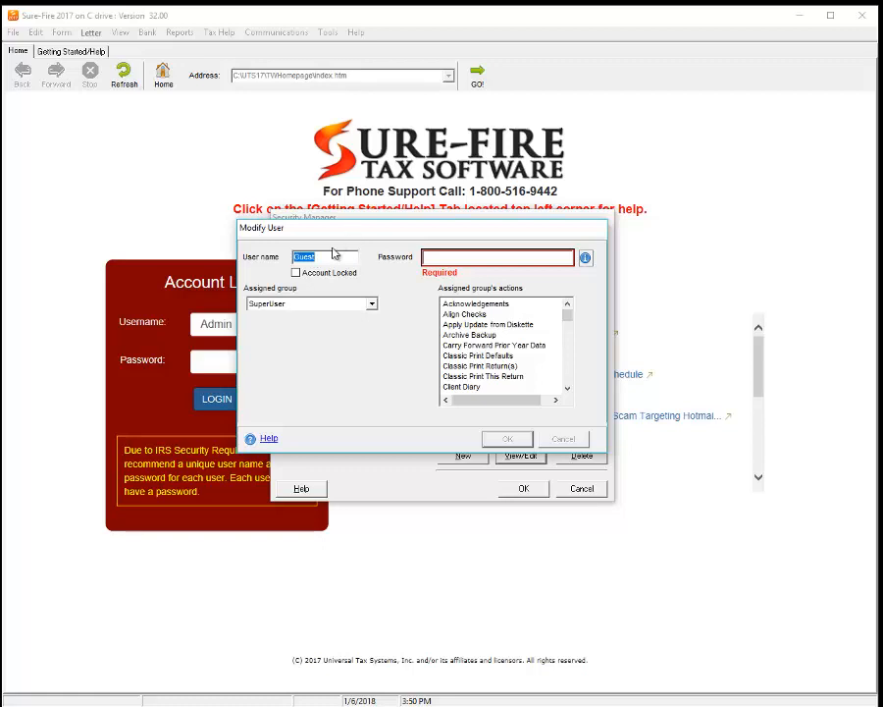
# Step: Enter the new user's name and password, then drop down the Assigned group list
pyautogui.write('Matt')
pyautogui.press('Tab')
pyautogui.write('Broker')
pyautogui.press('BackSpace')
pyautogui.press('BackSpace')
pyautogui.press('BackSpace')
pyautogui.press('BackSpace')
pyautogui.press('BackSpace')
pyautogui.press('BackSpace')
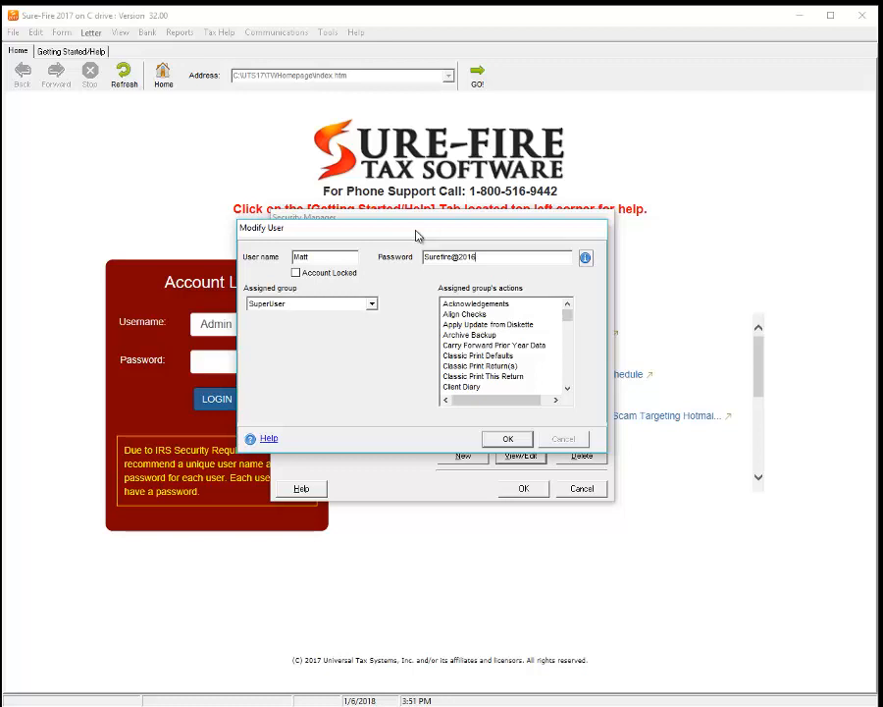
pyautogui.click(372, 307)
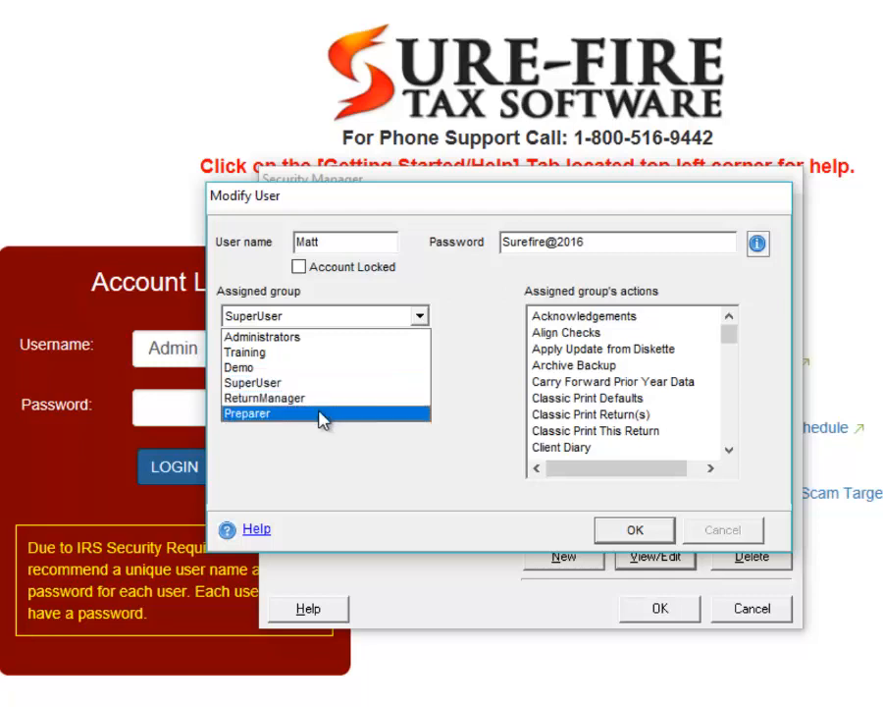
# Step: Try the Preparer group, then set the user's assigned group back to SuperUser
pyautogui.click(371, 420)
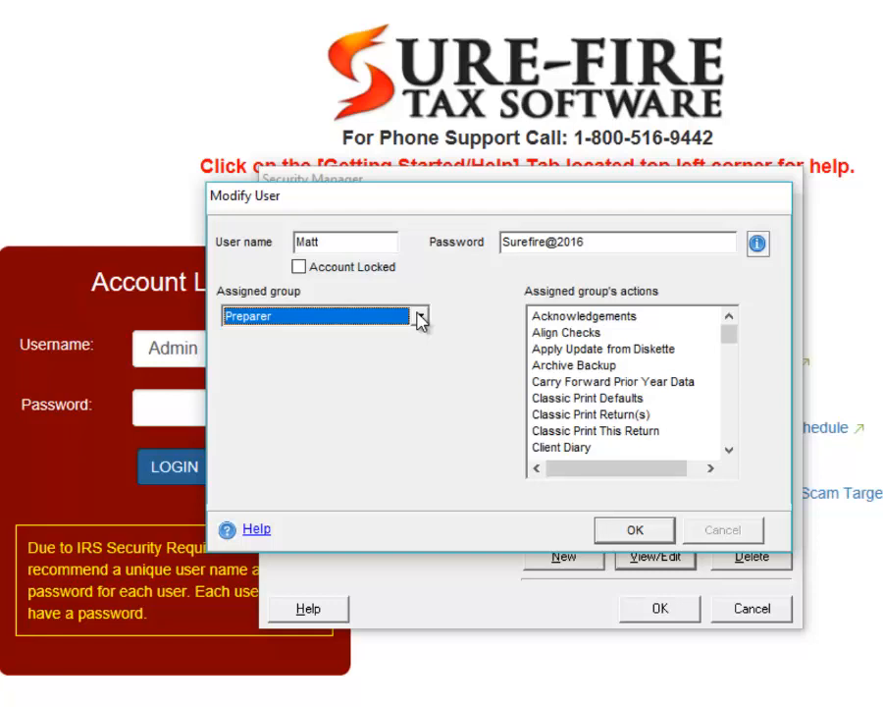
pyautogui.click(420, 316)
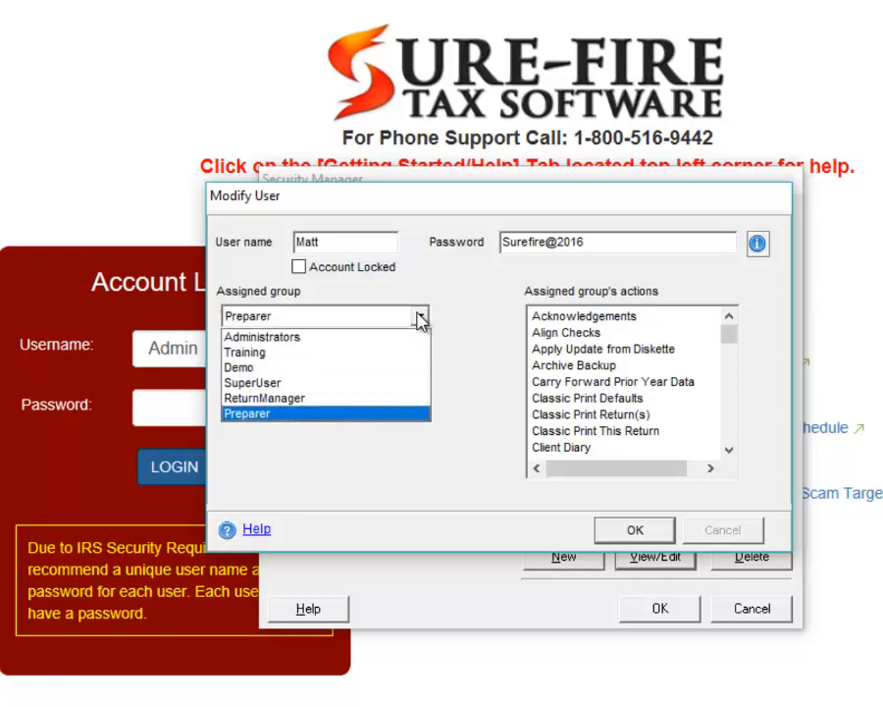
pyautogui.click(420, 317)
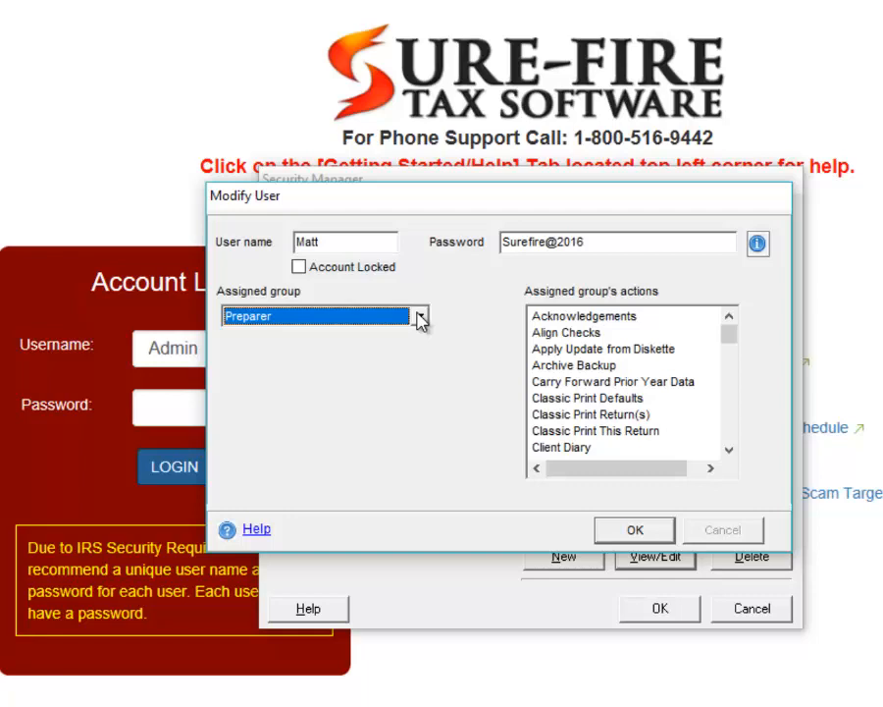
pyautogui.click(420, 316)
pyautogui.click(420, 316)
pyautogui.click(420, 317)
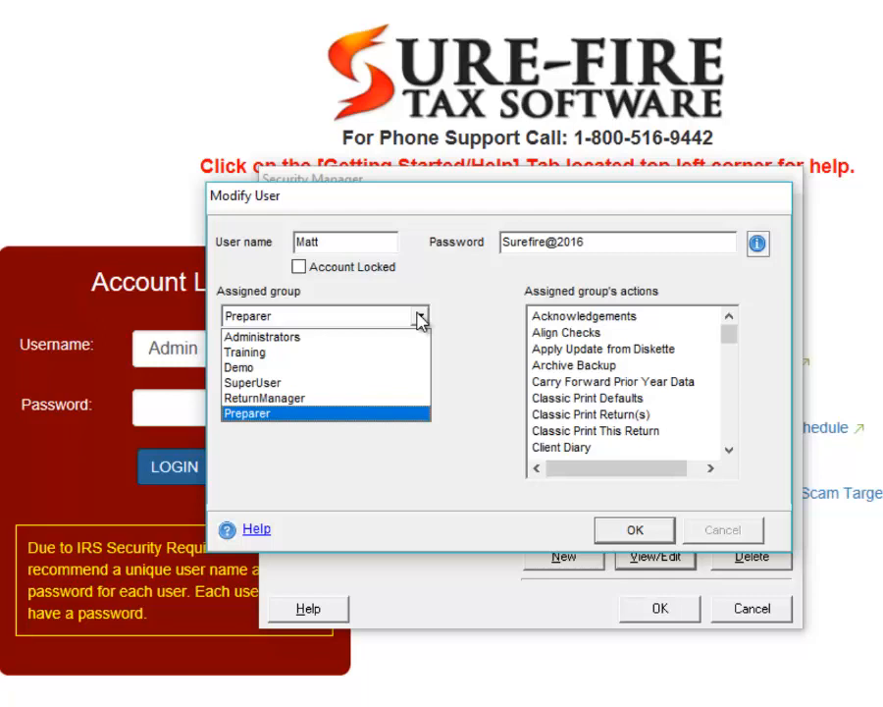
pyautogui.click(420, 316)
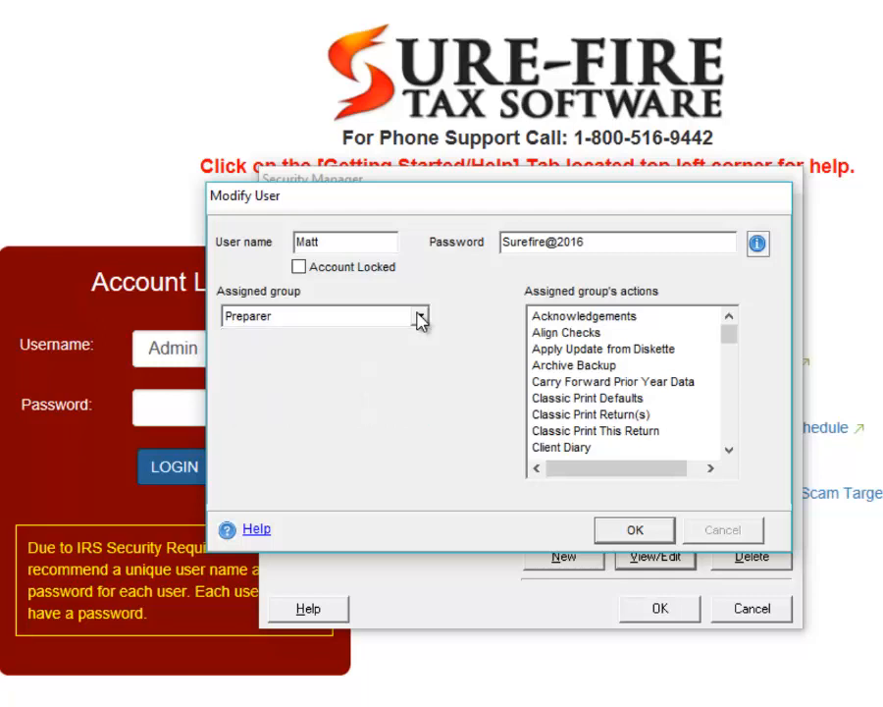
pyautogui.click(420, 316)
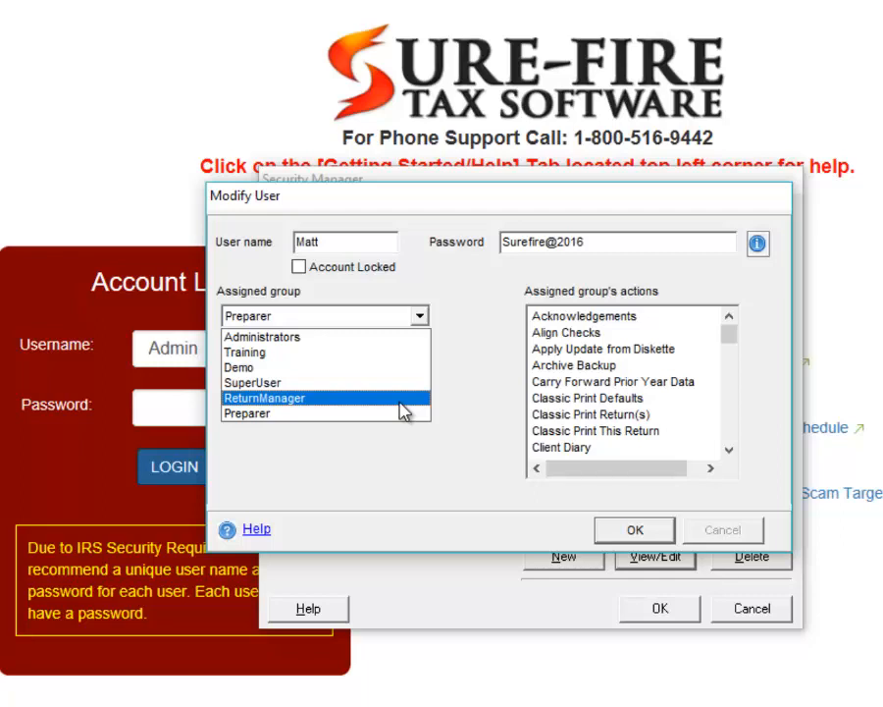
pyautogui.click(471, 393)
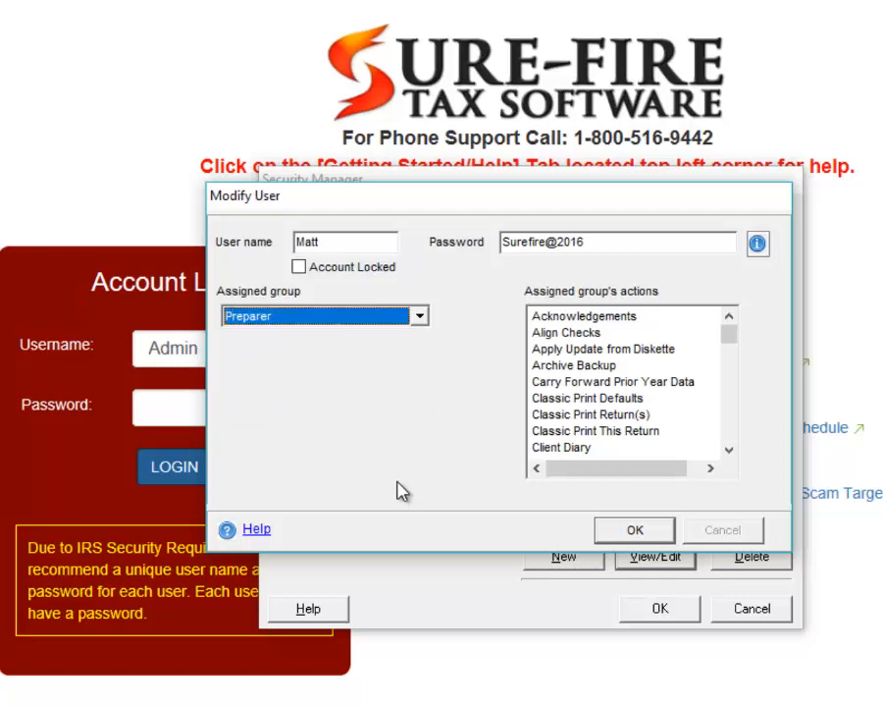
pyautogui.click(359, 316)
pyautogui.click(368, 381)
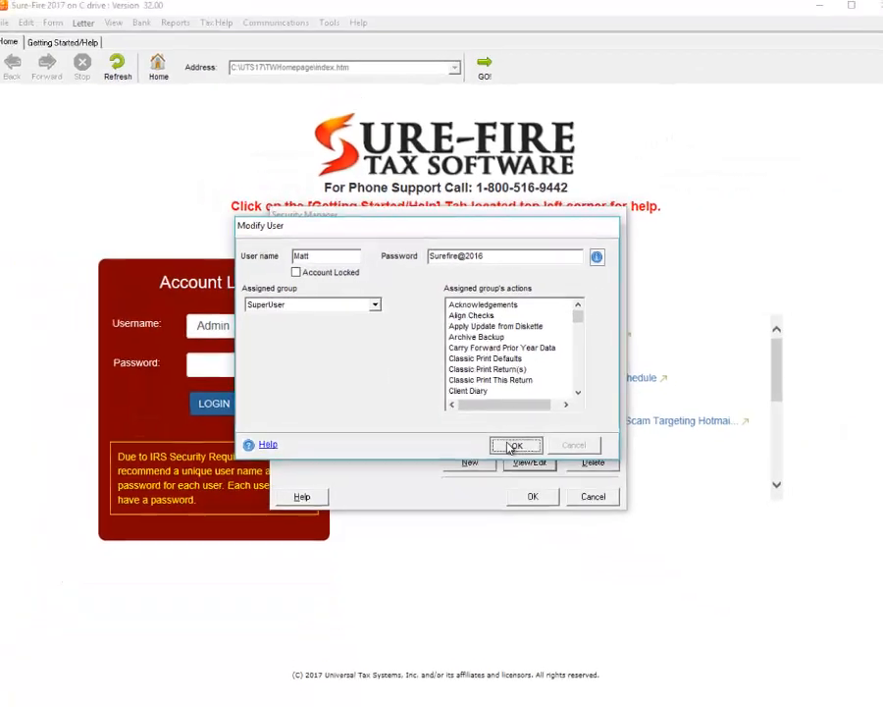
# Step: Save the user, close Security Manager, and return to the Account Login password field
pyautogui.click(635, 530)
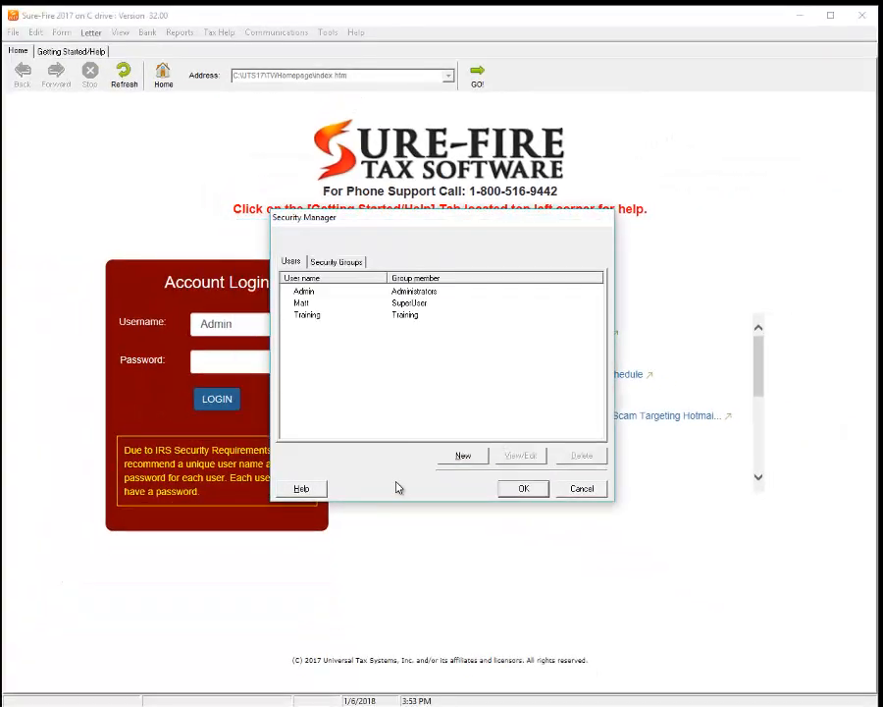
pyautogui.click(528, 490)
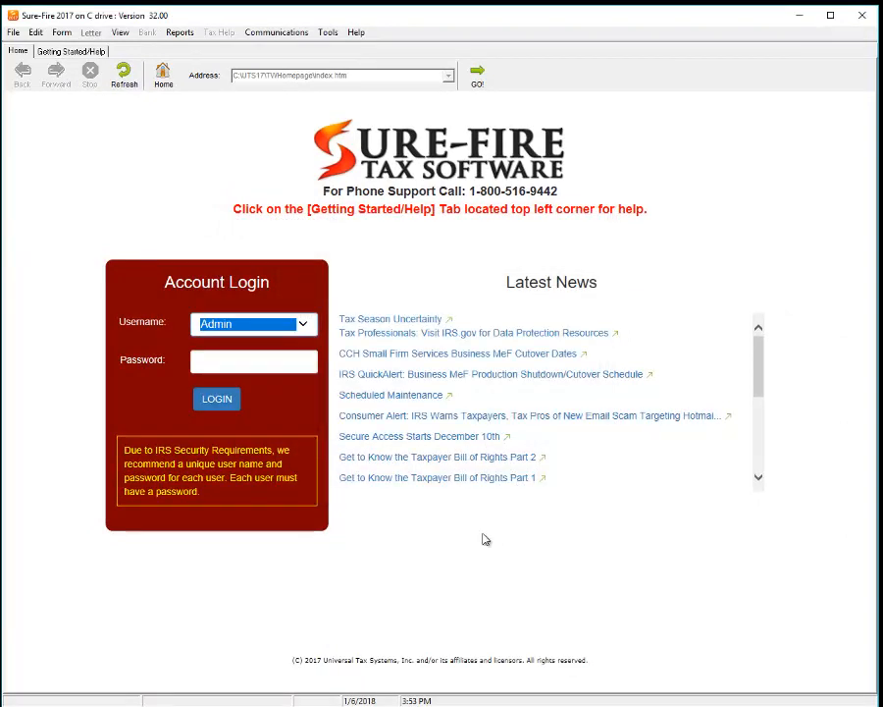
pyautogui.click(272, 356)
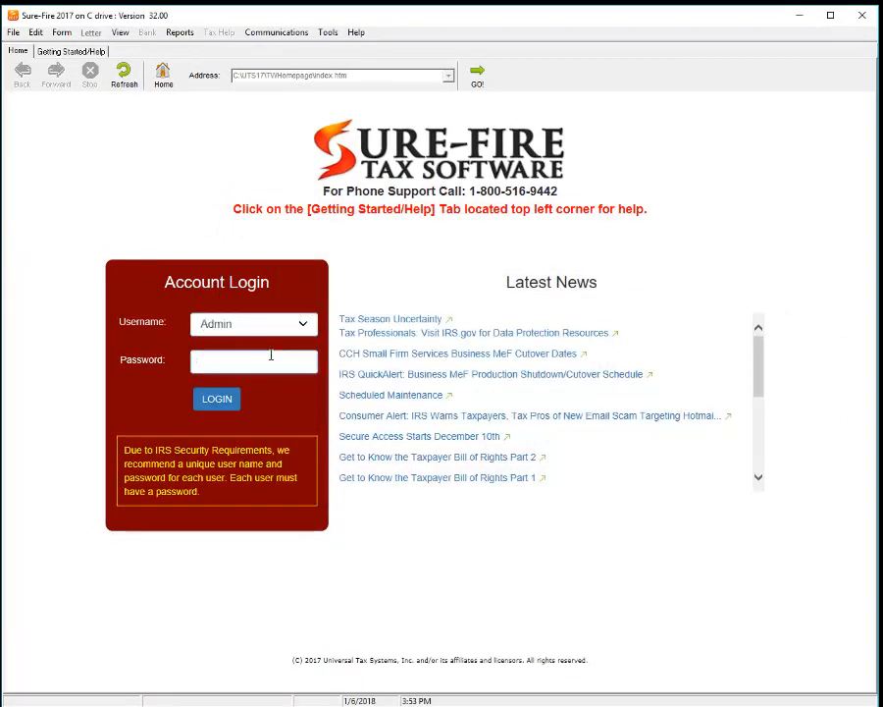
# Step: Log in as Admin by retyping the account password and submitting it
pyautogui.write('**********')
pyautogui.hotkey('ctrl', 'a')
pyautogui.press('BackSpace')
pyautogui.write('**************')
pyautogui.press('Return')
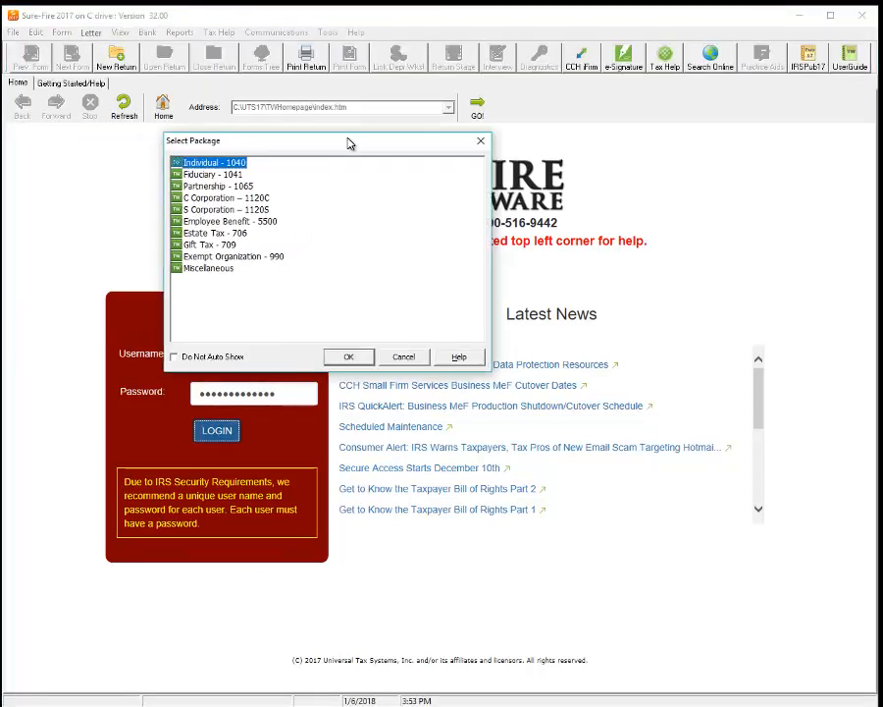
# Step: Choose the Individual - 1040 package in Select Package and accept it
pyautogui.moveTo(348, 144); pyautogui.dragTo(285, 188)
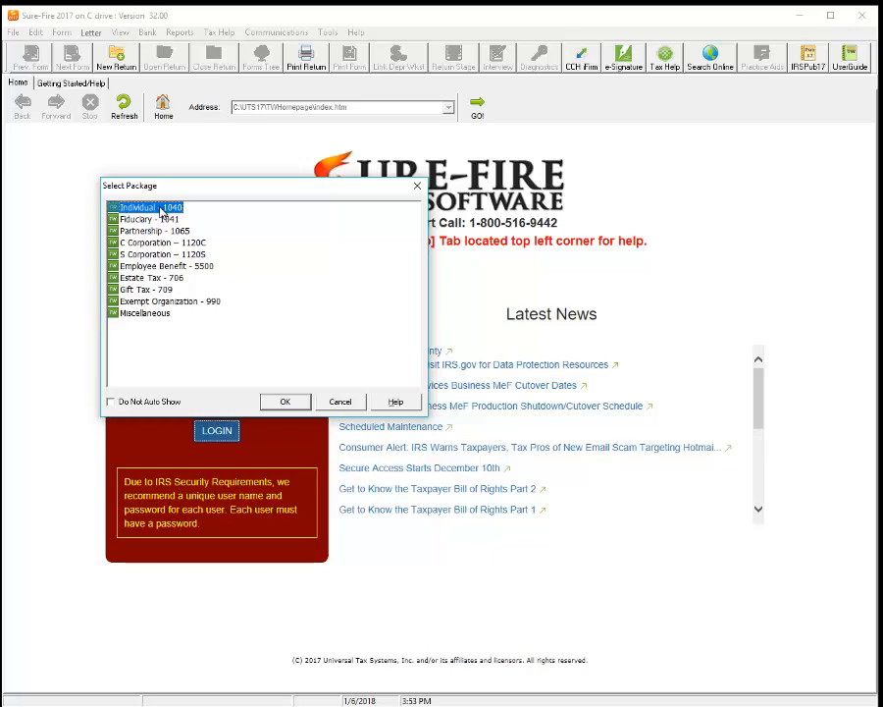
pyautogui.moveTo(211, 188); pyautogui.dragTo(219, 192)
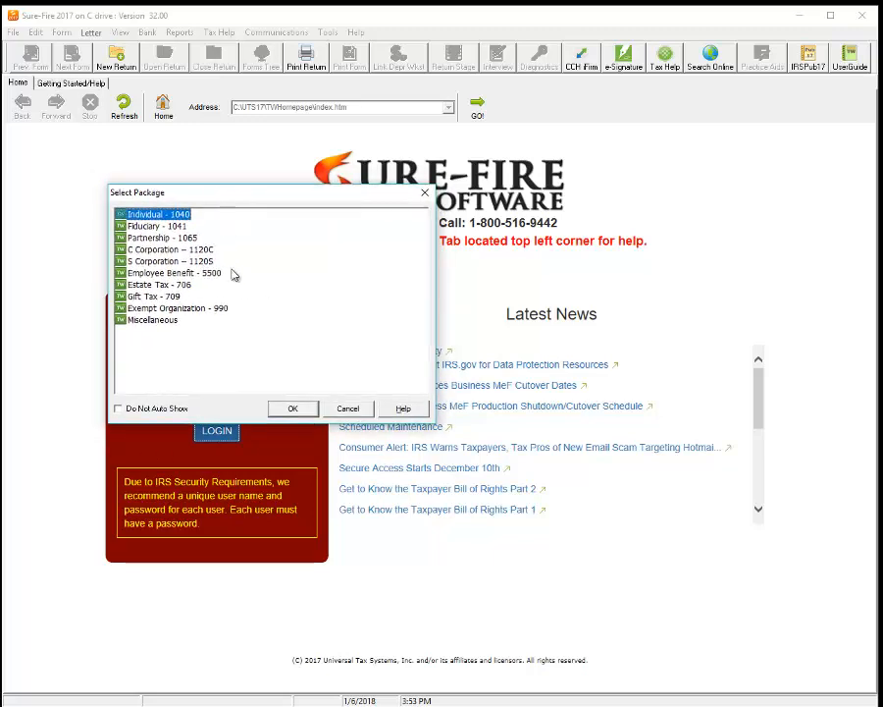
pyautogui.click(143, 412)
pyautogui.click(148, 412)
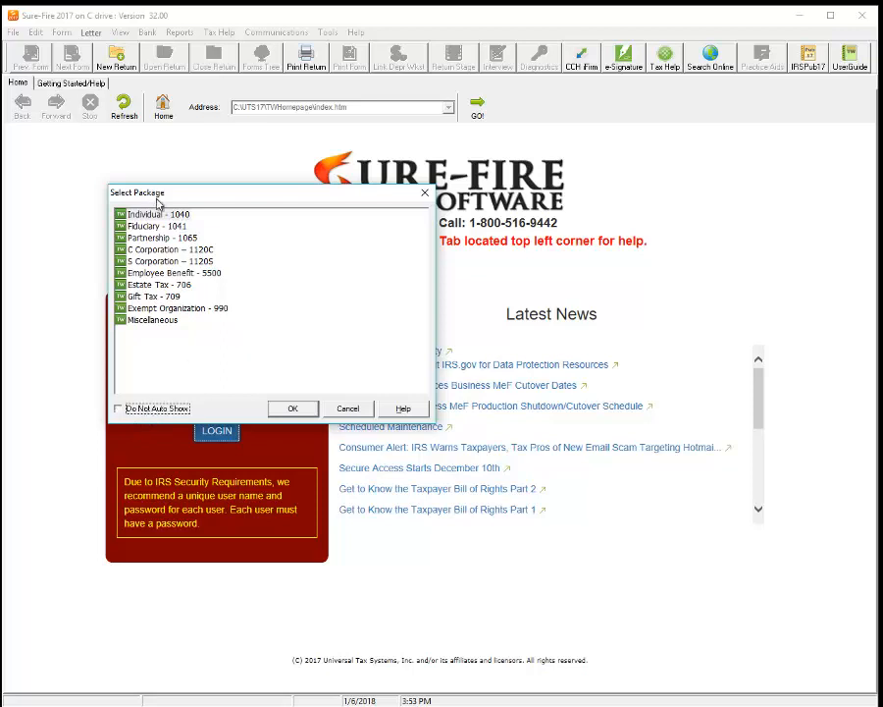
pyautogui.click(153, 214)
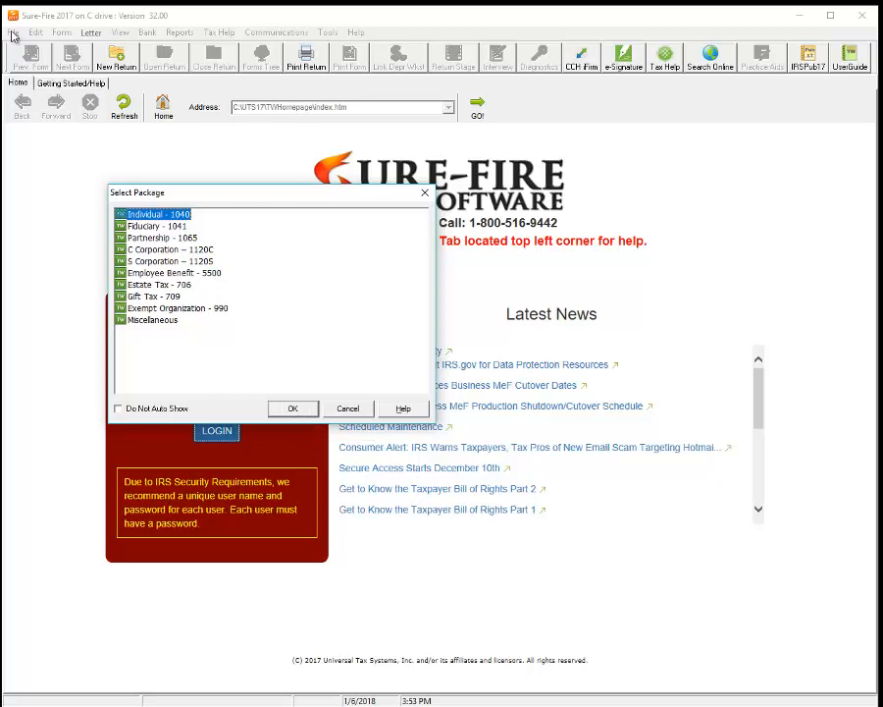
pyautogui.click(305, 413)
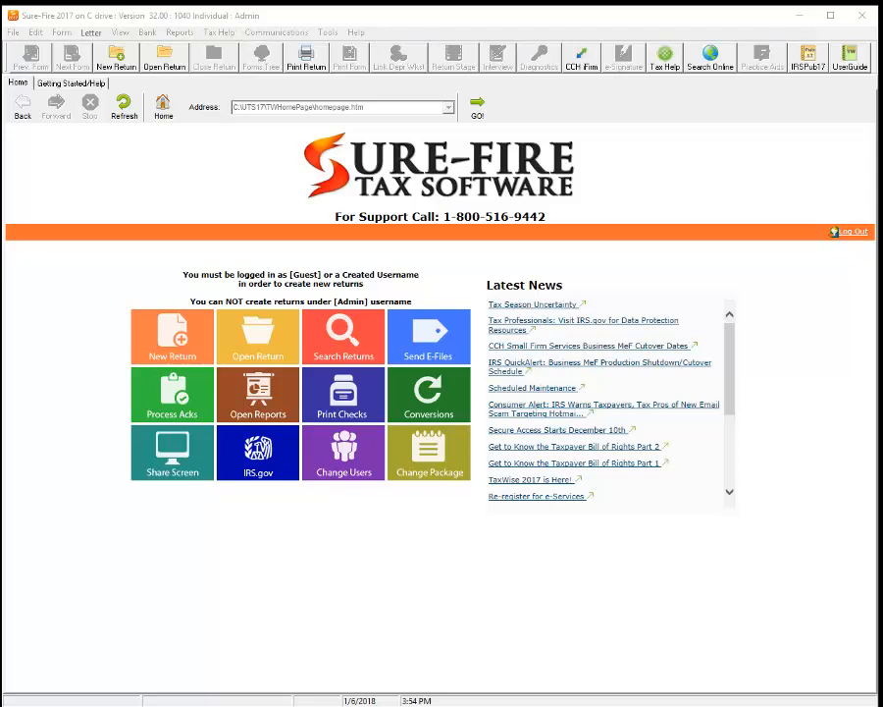
pyautogui.moveTo(0, 137); pyautogui.dragTo(347, 155)
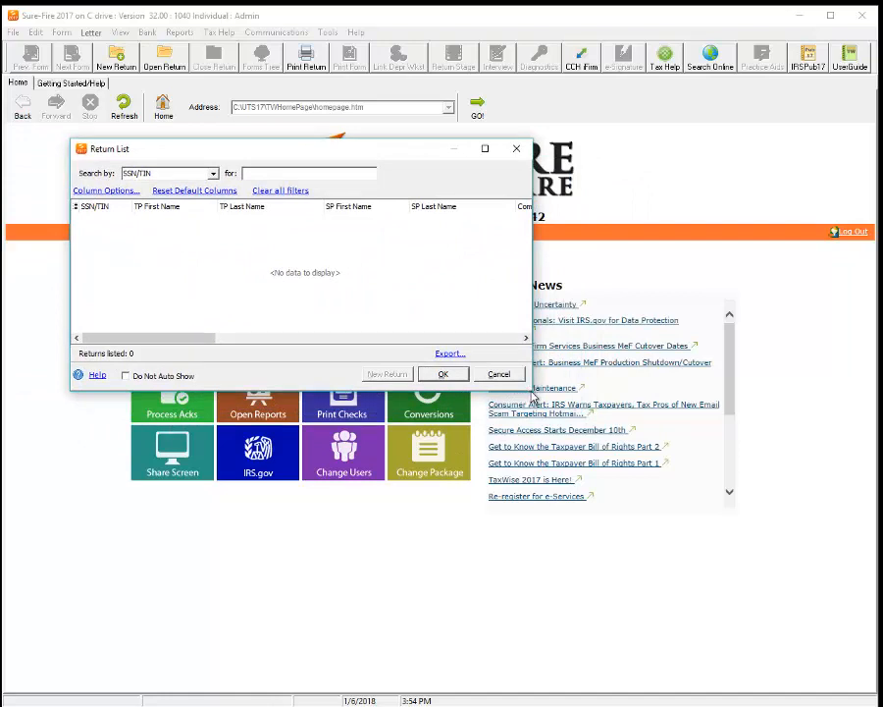
pyautogui.moveTo(535, 390); pyautogui.dragTo(822, 606)
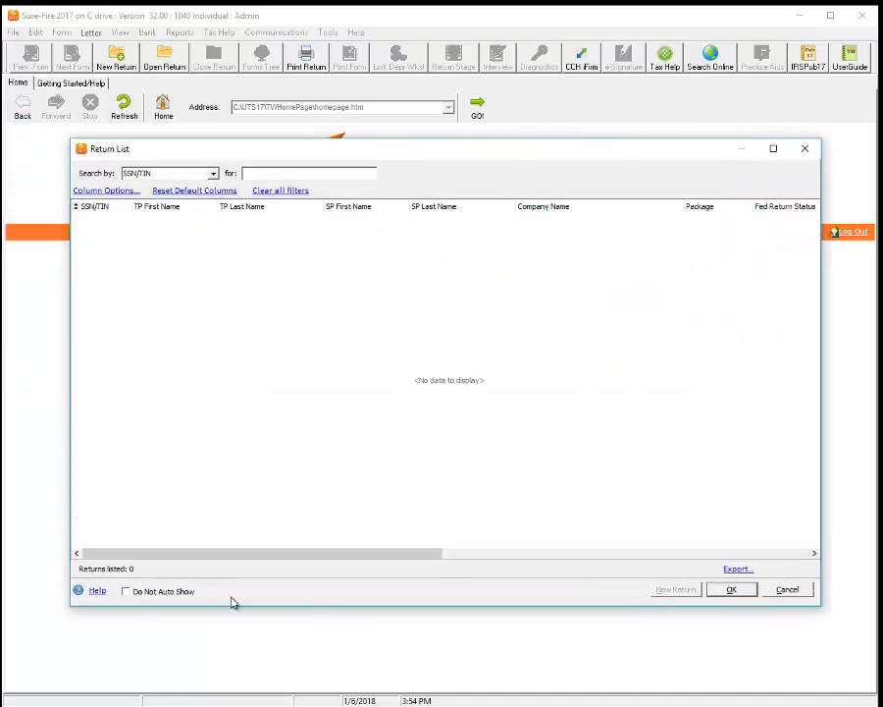
pyautogui.click(167, 593)
pyautogui.click(158, 592)
pyautogui.click(163, 594)
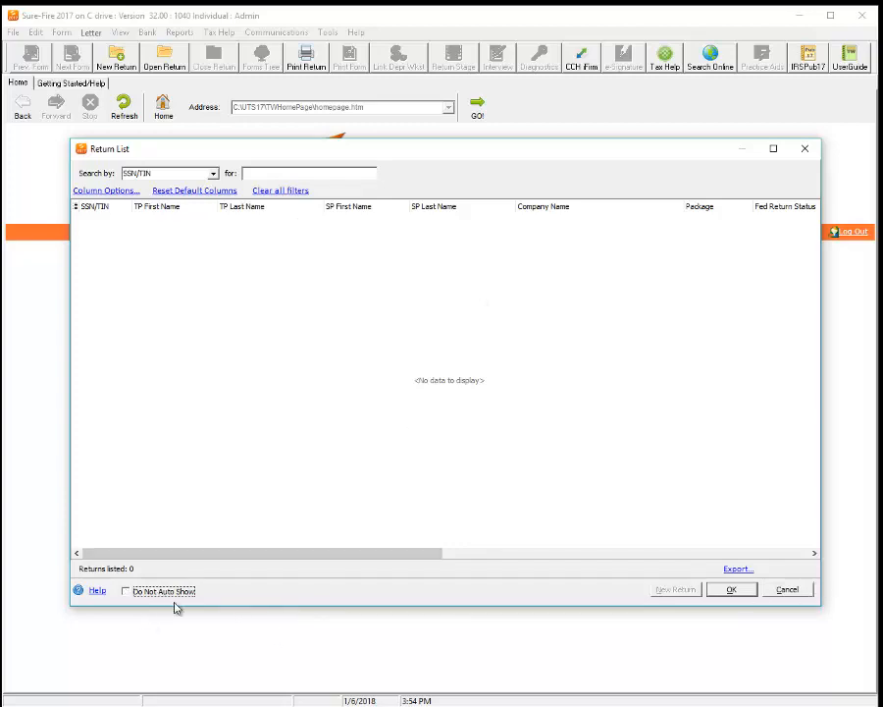
pyautogui.click(788, 589)
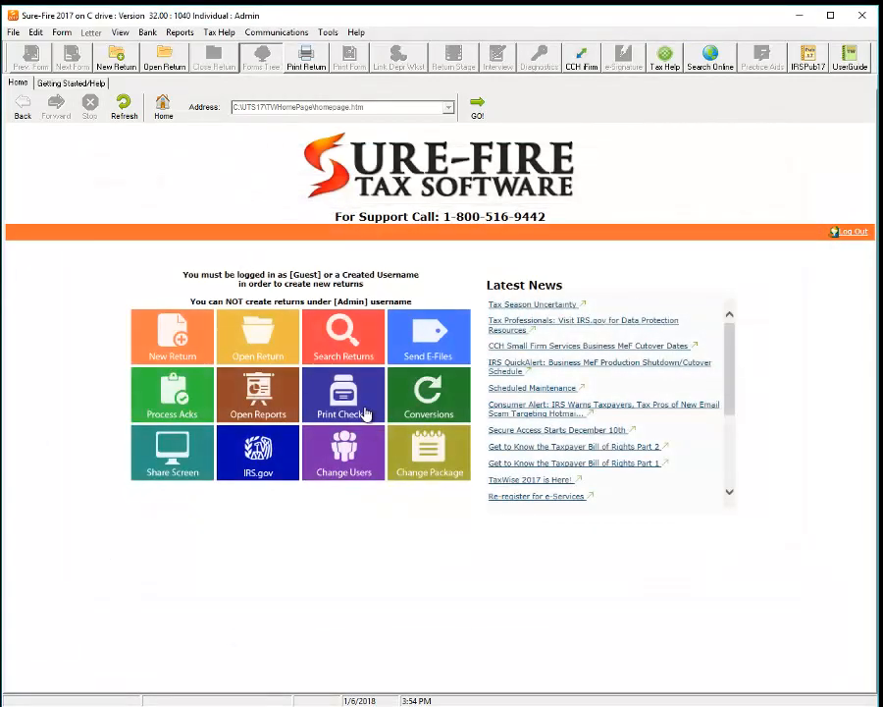
pyautogui.click(243, 346)
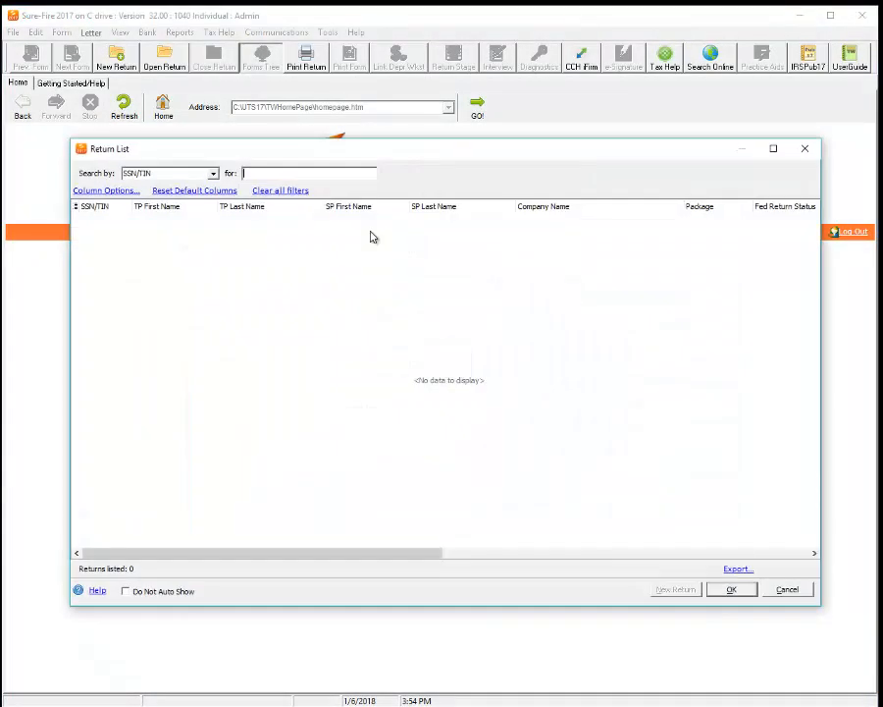
pyautogui.click(806, 149)
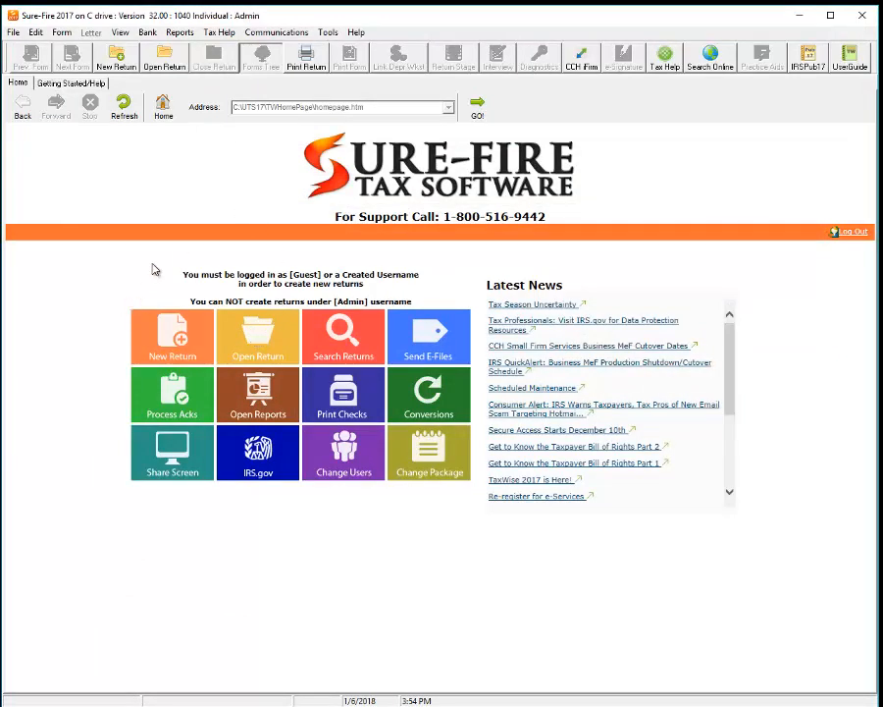
pyautogui.click(173, 351)
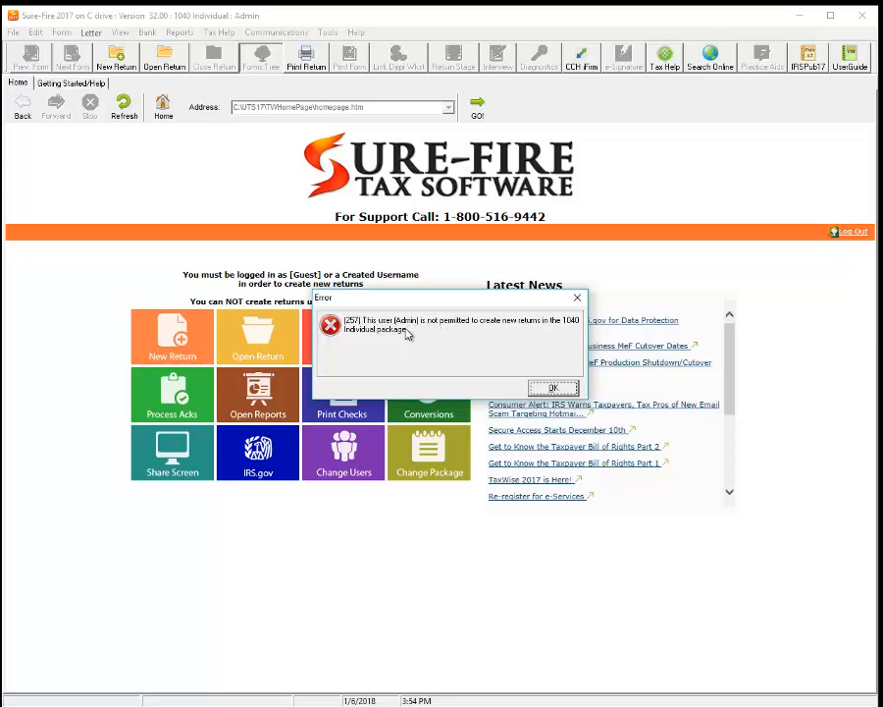
pyautogui.click(558, 388)
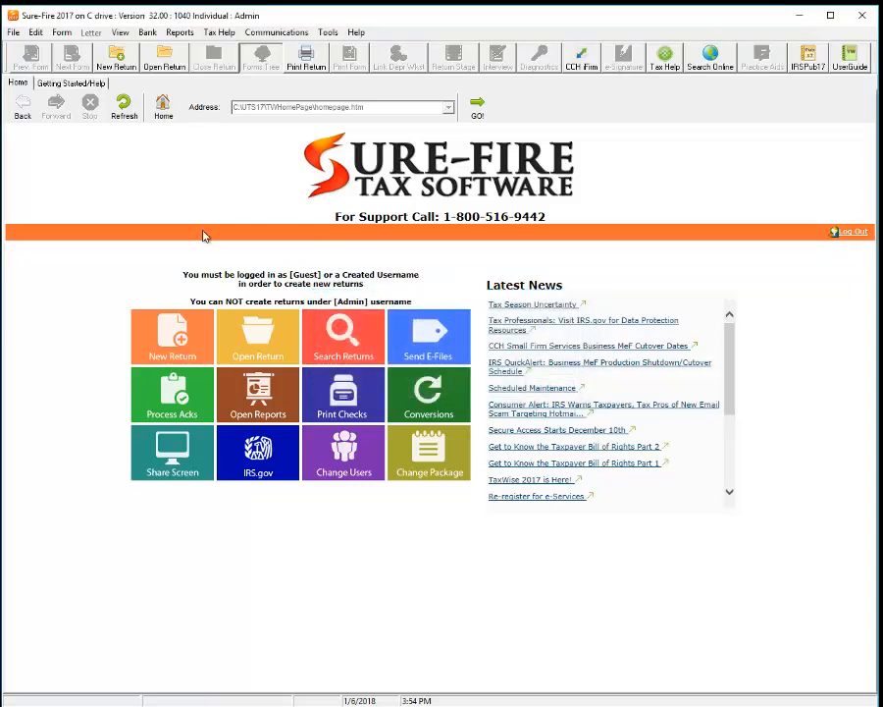
# Step: Open Tools > Edit Tax Form Defaults and choose the Individual - 1040 package
pyautogui.click(325, 33)
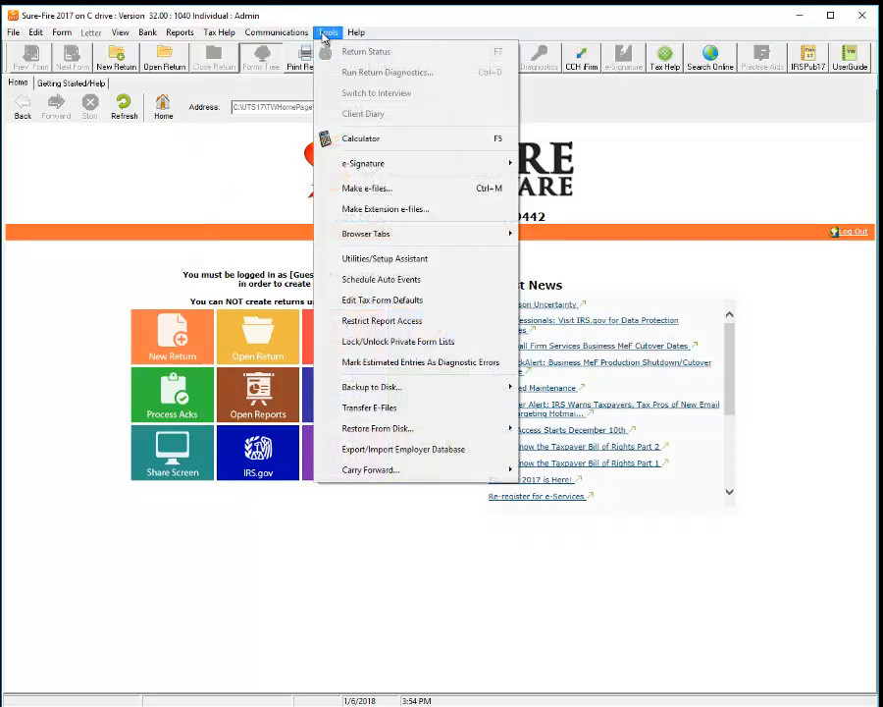
pyautogui.click(383, 301)
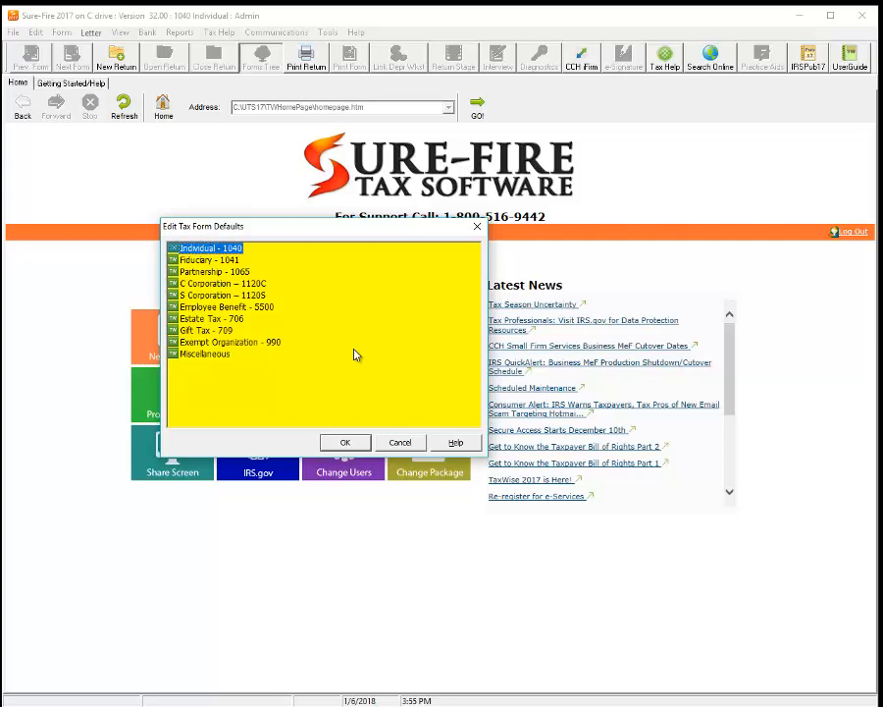
pyautogui.click(350, 447)
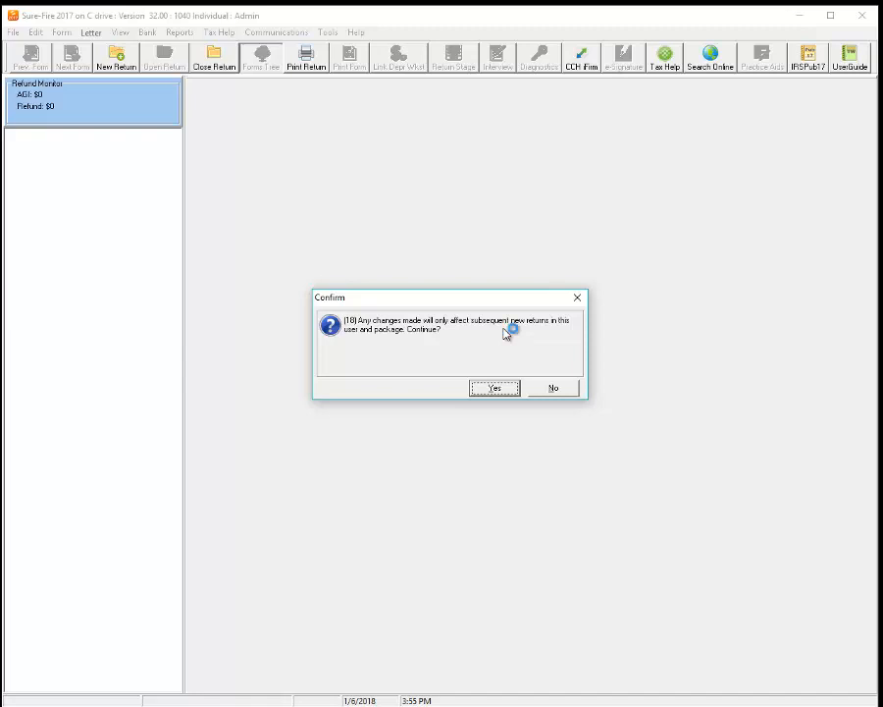
# Step: Confirm that default edits affect only new returns and scroll down to Preparer Information
pyautogui.click(506, 390)
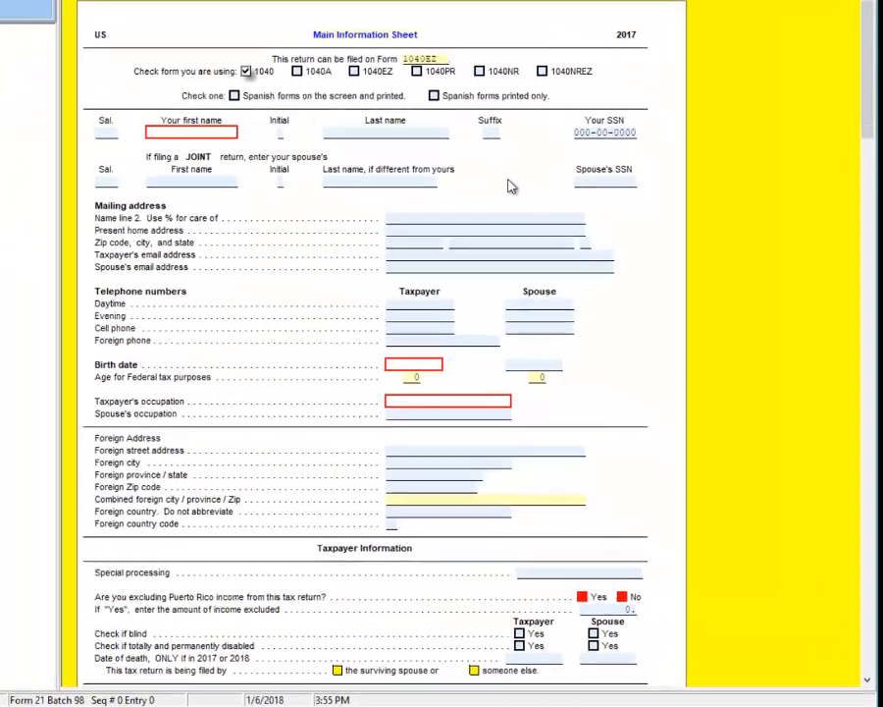
pyautogui.scroll(-10, 567, 265)
pyautogui.scroll(-20, 481, 145)
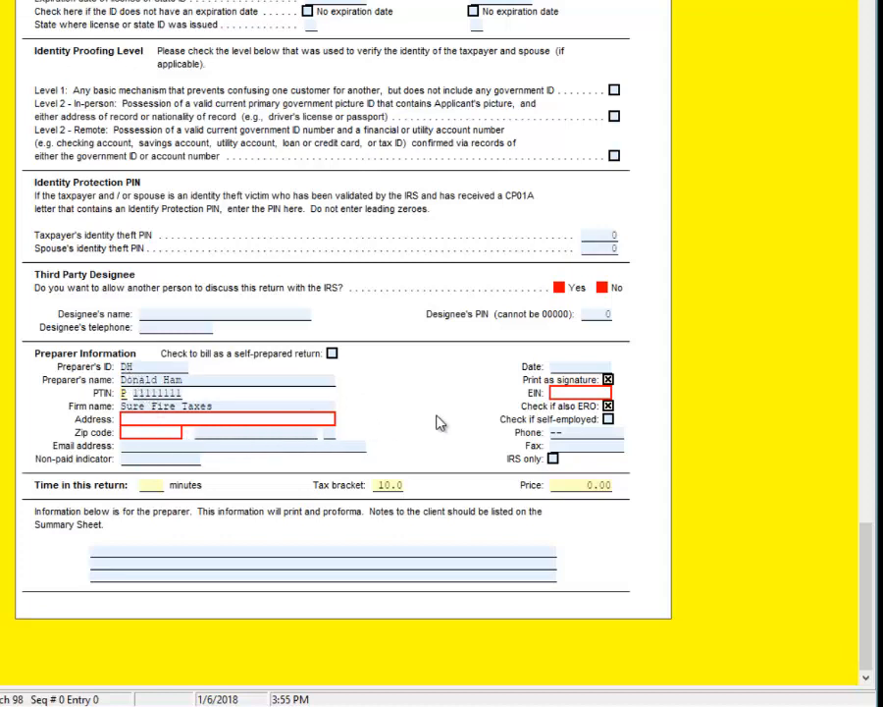
# Step: Review the preparer Address, Zip code, EIN and Preparer's ID fields
pyautogui.click(152, 420)
pyautogui.click(148, 434)
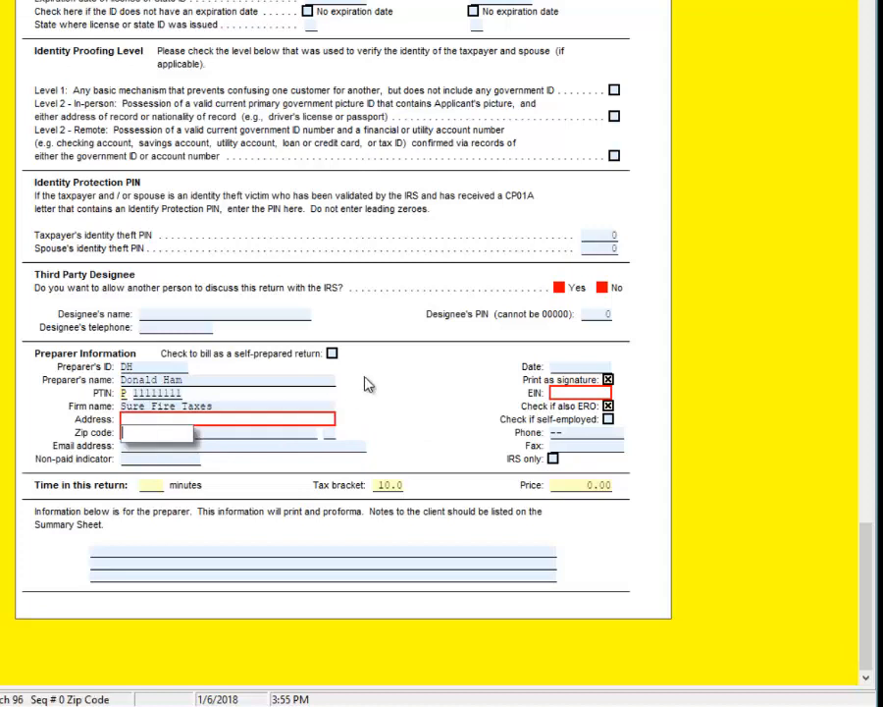
pyautogui.click(569, 392)
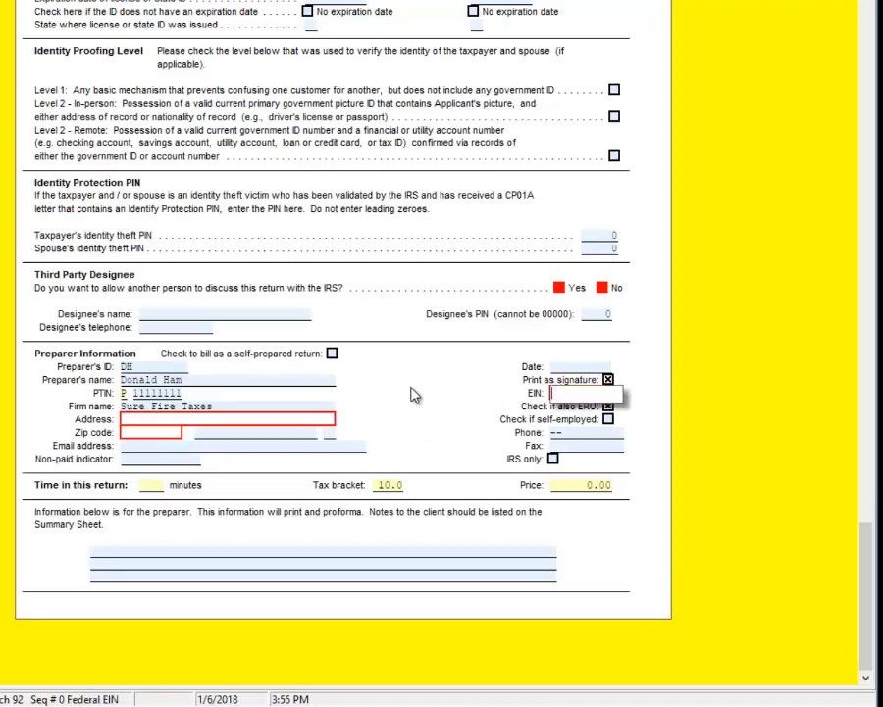
pyautogui.click(246, 423)
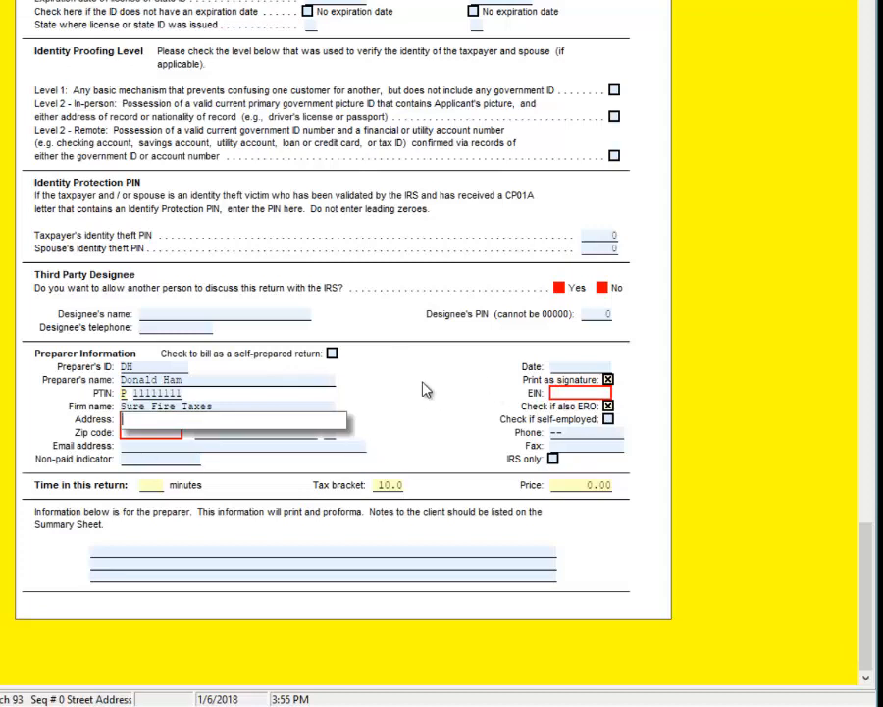
pyautogui.click(124, 366)
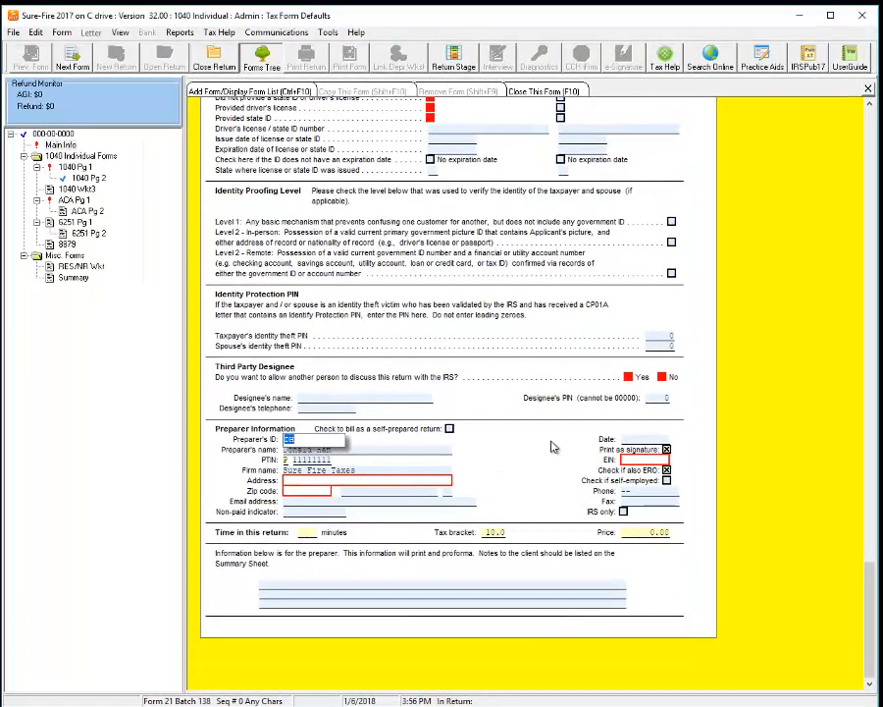
# Step: Open Form 8879 and review its prefilled EFIN, Practitioner PIN and ERO firm details
pyautogui.click(61, 244)
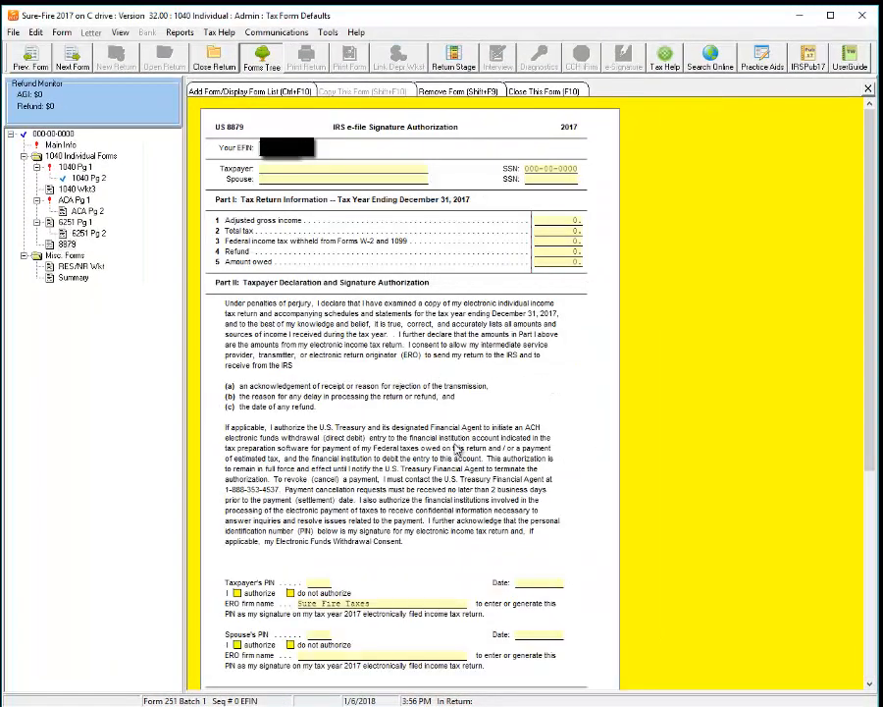
pyautogui.scroll(-5, 454, 448)
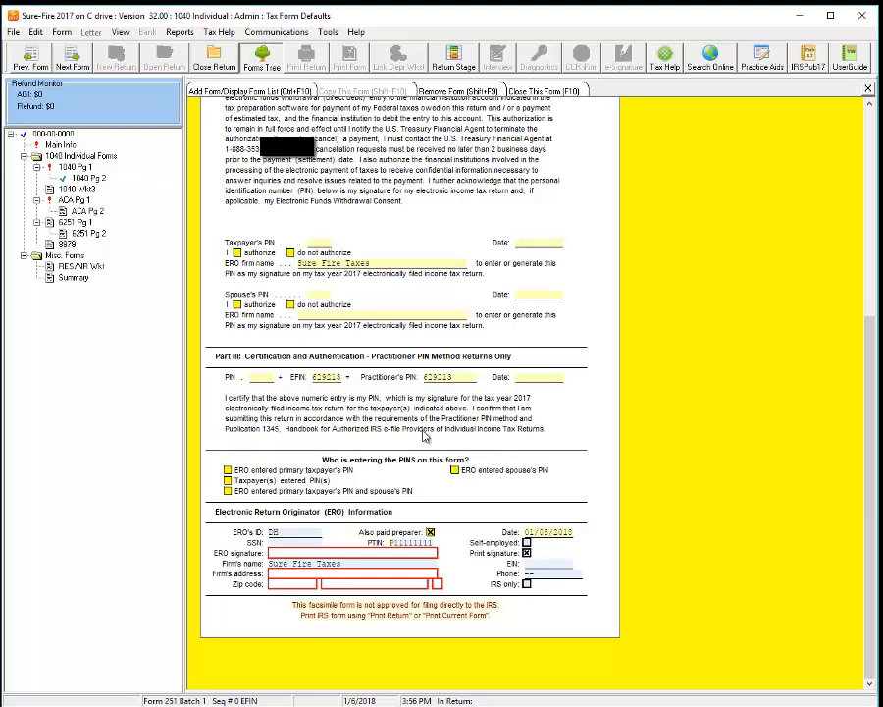
pyautogui.scroll(5, 455, 448)
pyautogui.scroll(-5, 300, 285)
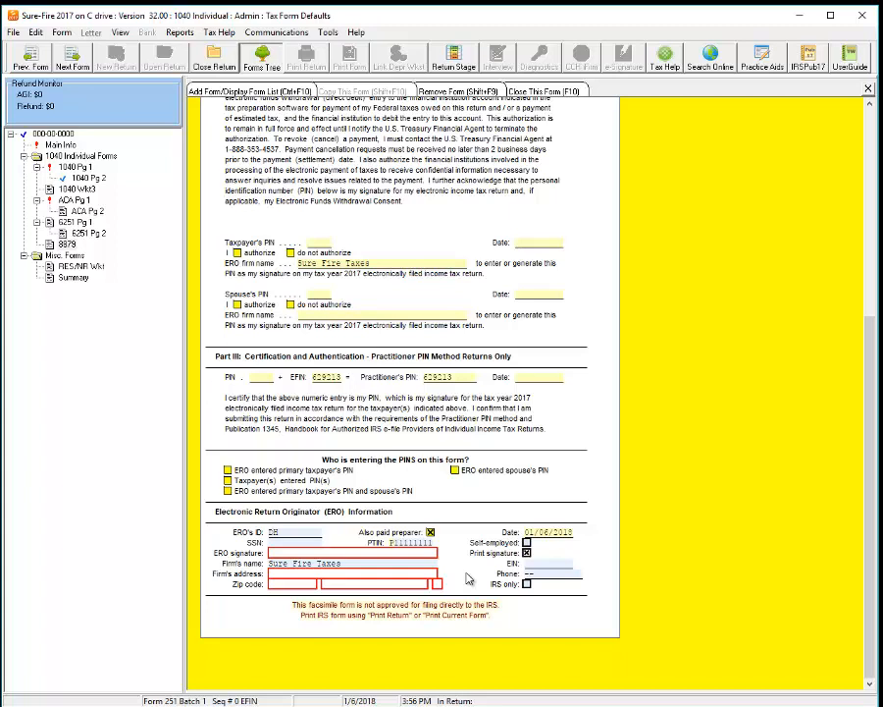
# Step: On the Main Information Sheet, answer No to excluding Puerto Rico income
pyautogui.click(60, 144)
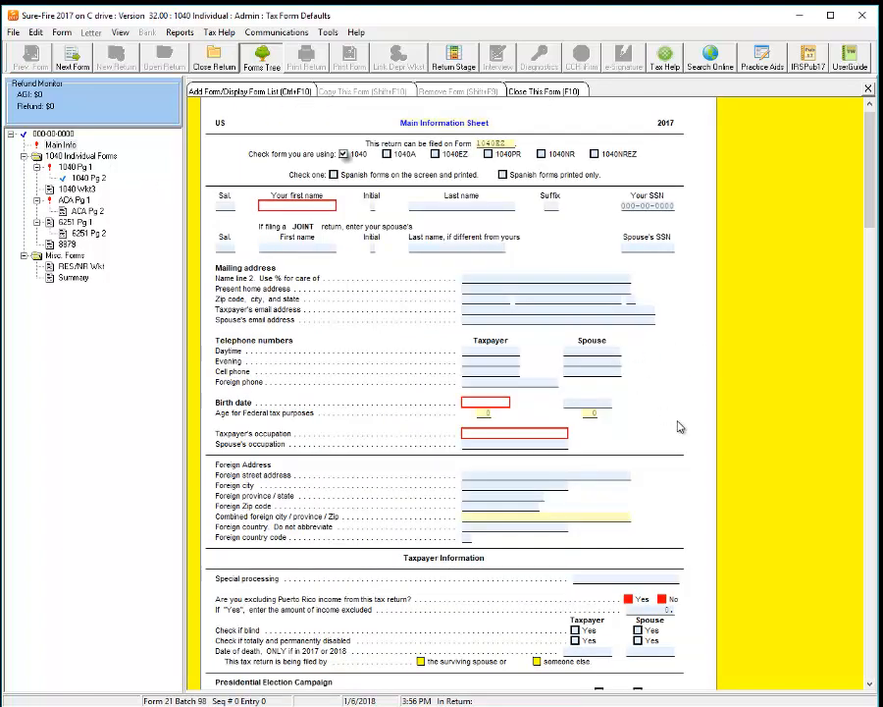
pyautogui.scroll(-6, 680, 427)
pyautogui.scroll(3, 665, 149)
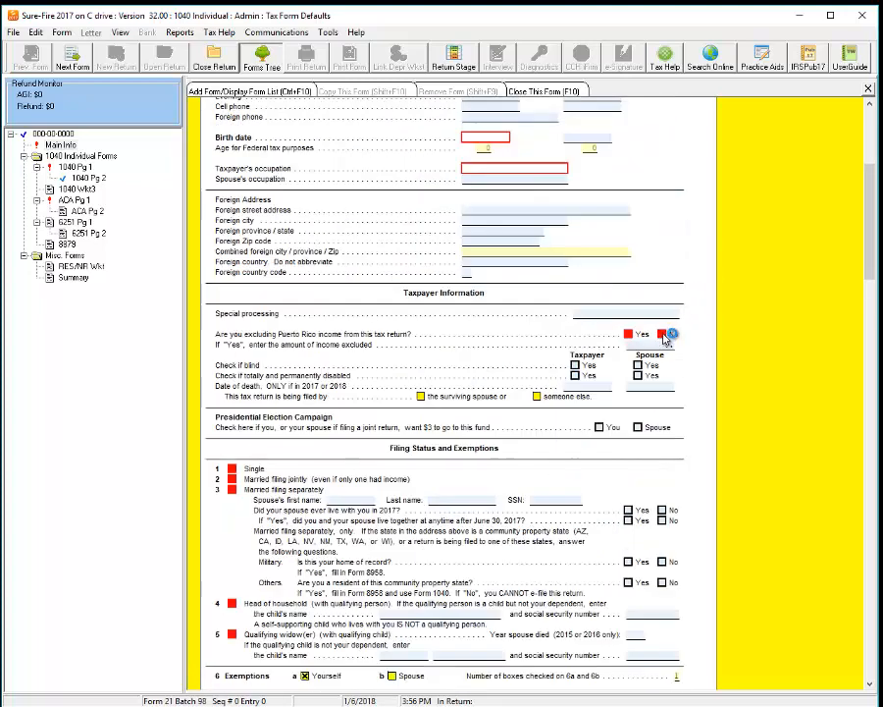
pyautogui.click(666, 335)
pyautogui.click(639, 316)
pyautogui.click(639, 315)
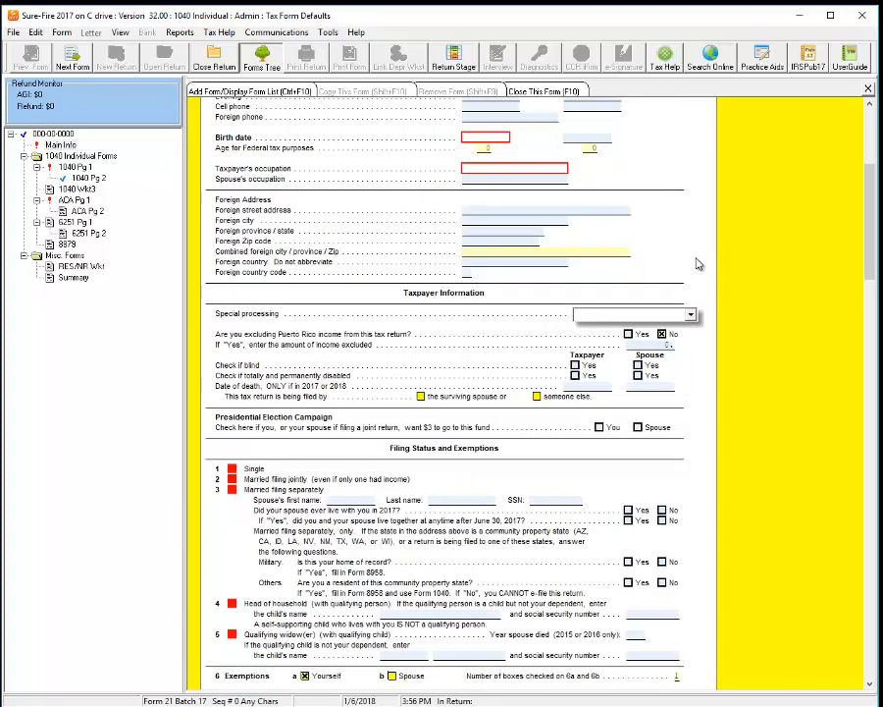
# Step: Enter the ERO's five-digit self-select PIN and choose the Practitioner PIN method
pyautogui.scroll(-10, 697, 466)
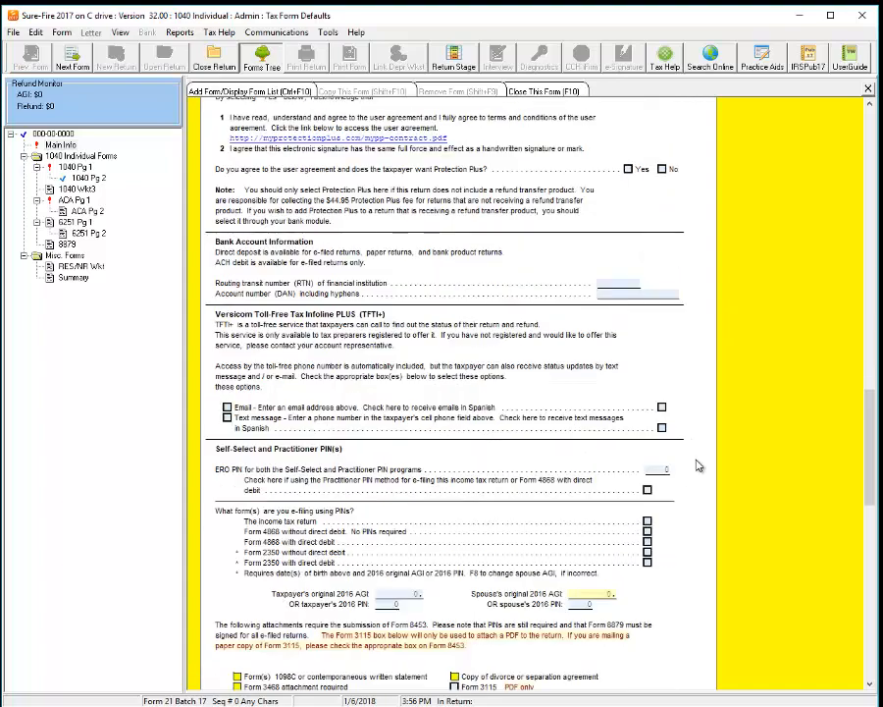
pyautogui.scroll(-8, 697, 465)
pyautogui.scroll(5, 693, 463)
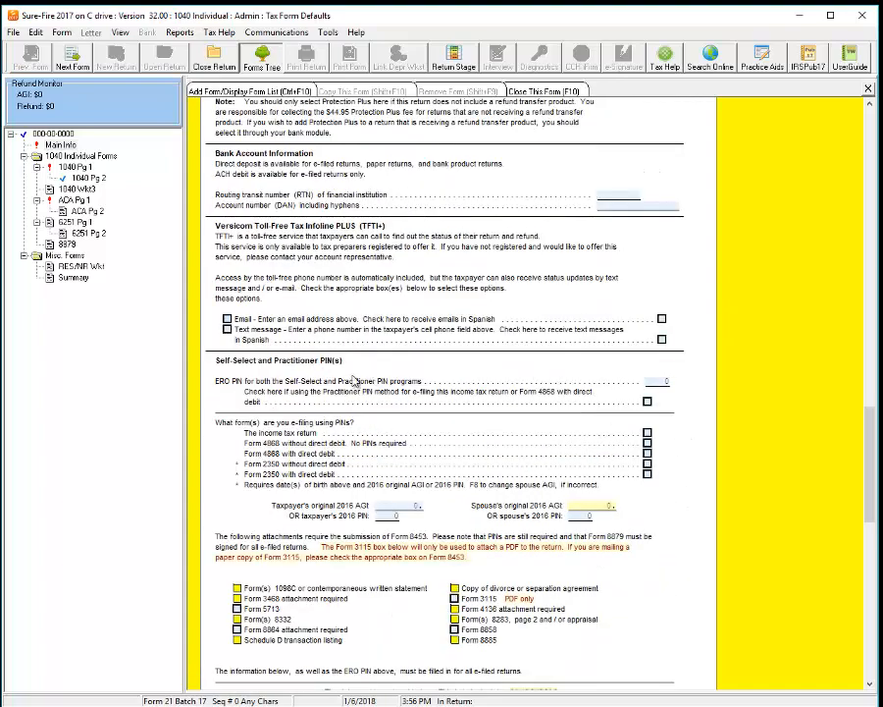
pyautogui.scroll(1, 294, 373)
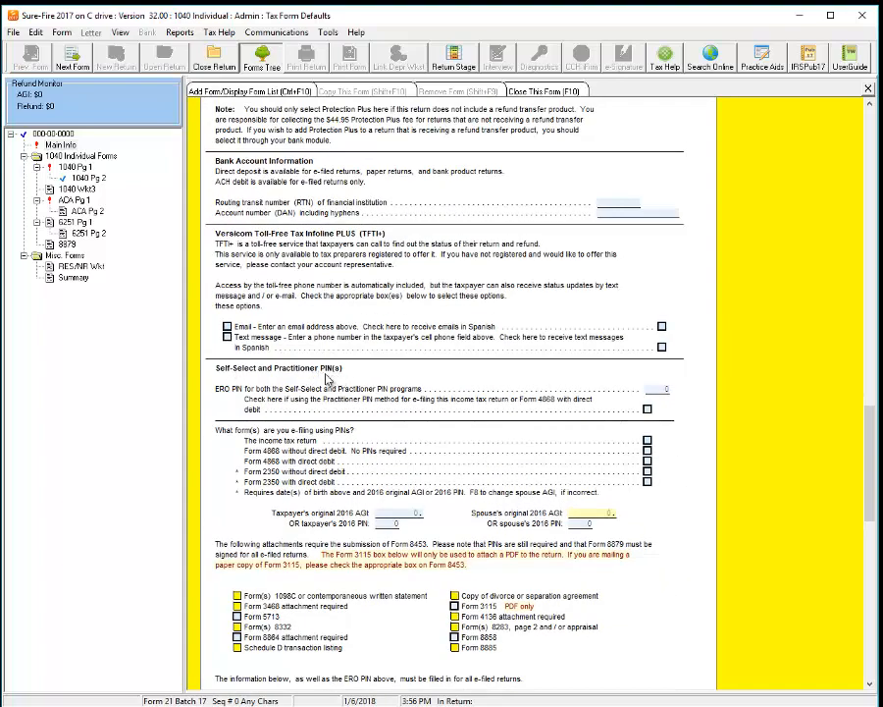
pyautogui.click(652, 390)
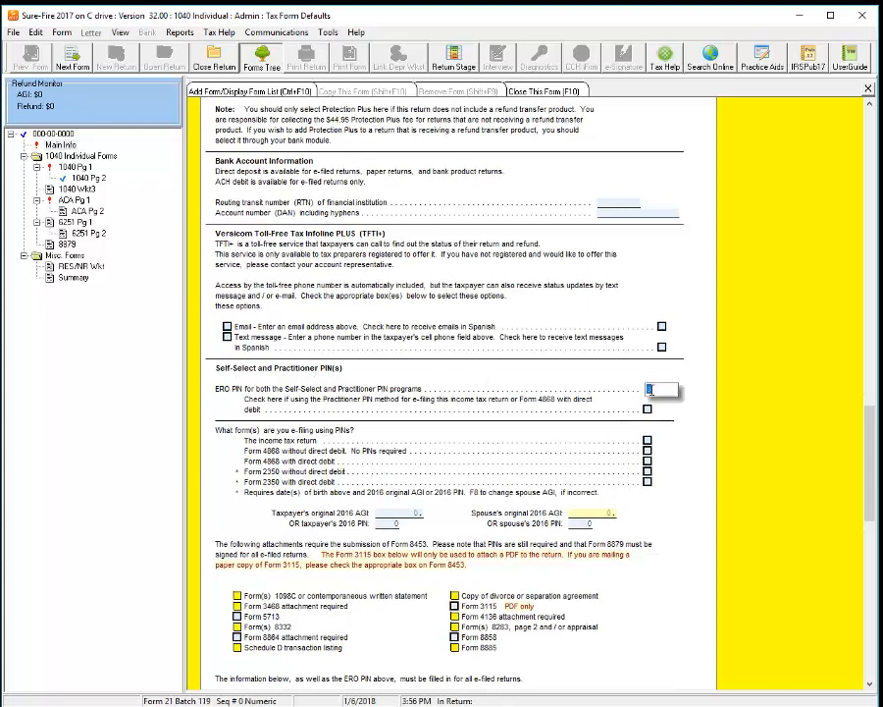
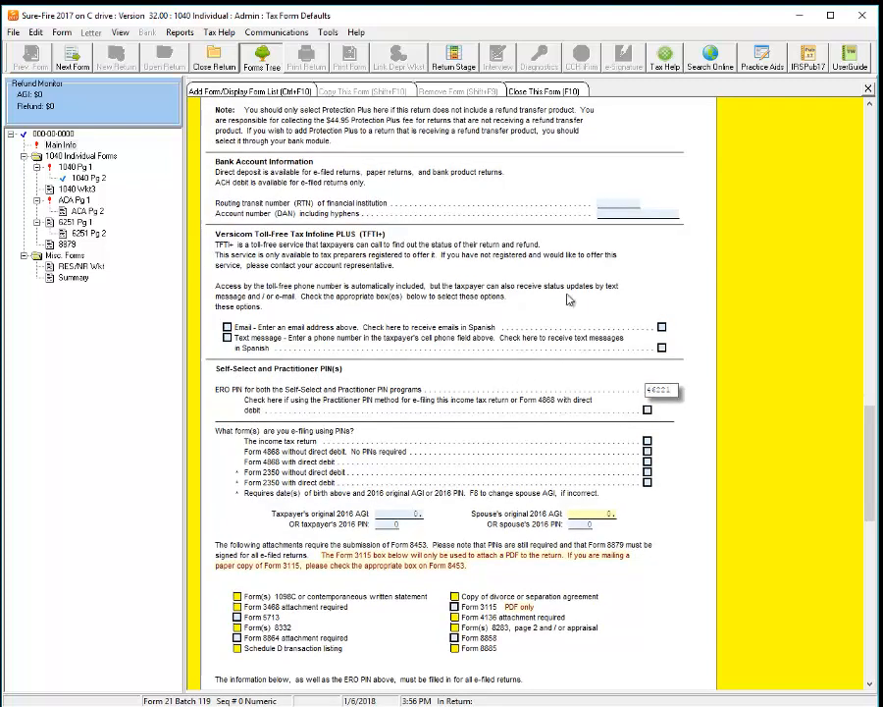
pyautogui.click(608, 212)
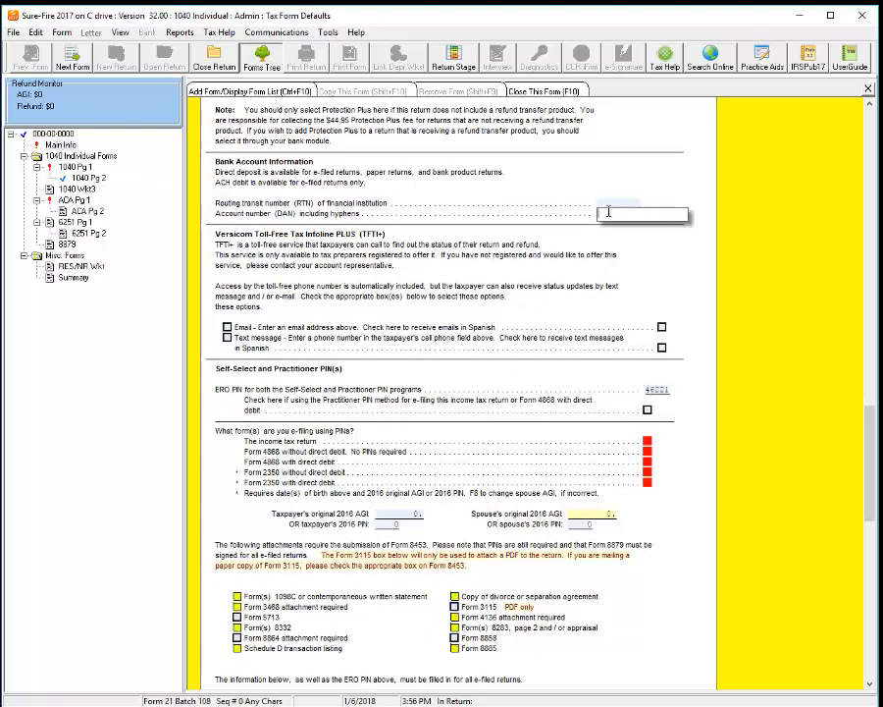
pyautogui.click(652, 391)
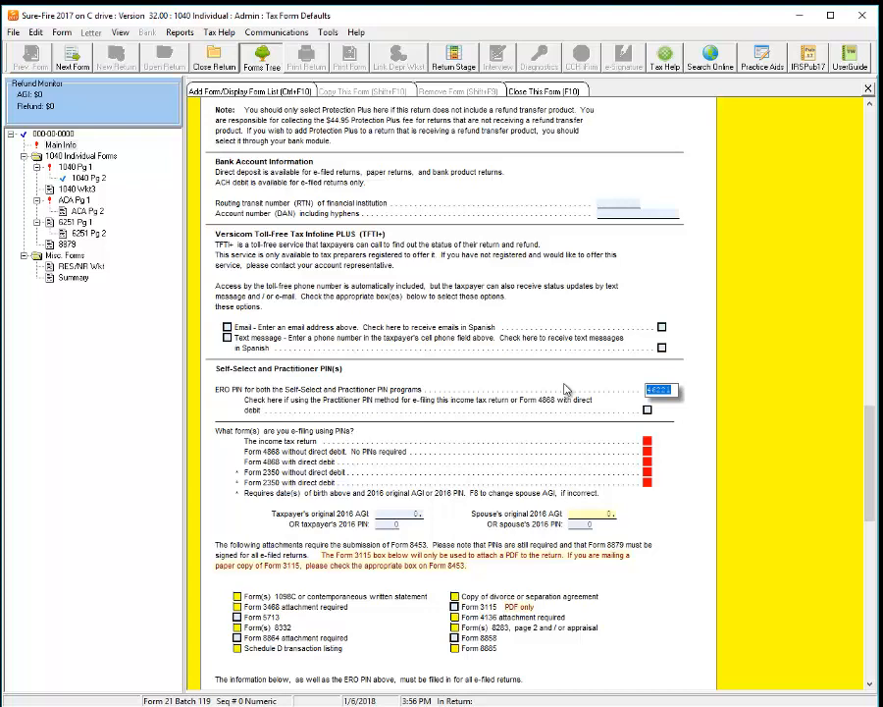
pyautogui.click(647, 411)
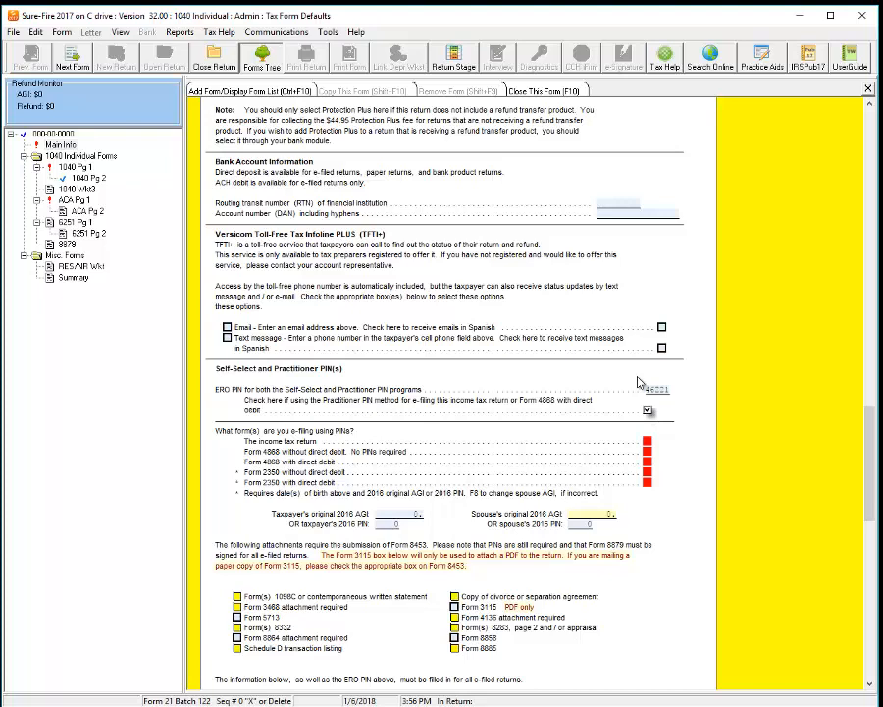
# Step: Check the taxpayer's 2016 AGI and PIN fields alongside the ERO PIN entries
pyautogui.click(393, 514)
pyautogui.click(388, 527)
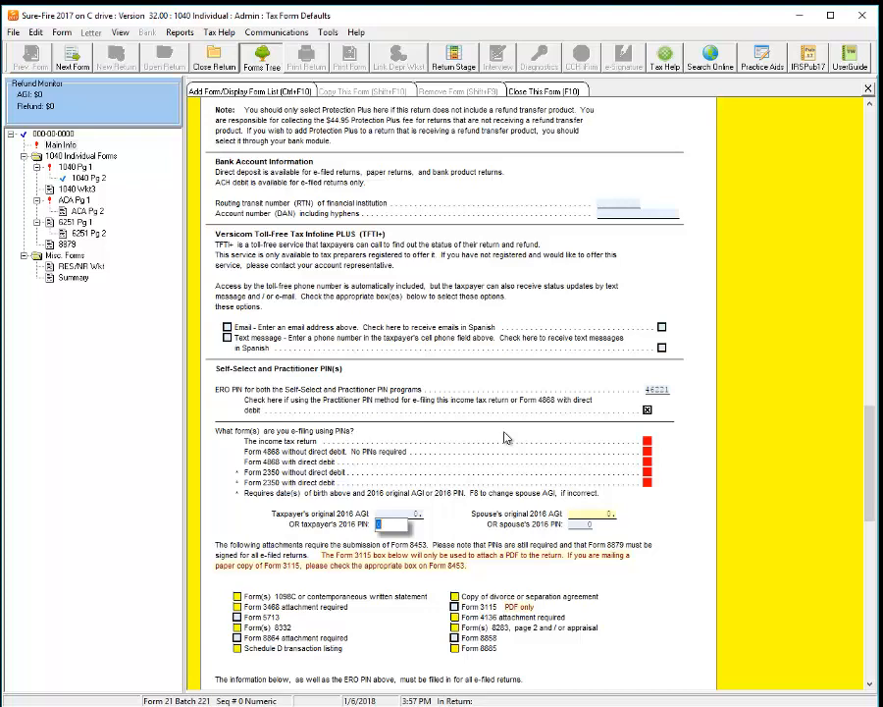
pyautogui.click(404, 514)
pyautogui.click(398, 525)
pyautogui.click(405, 513)
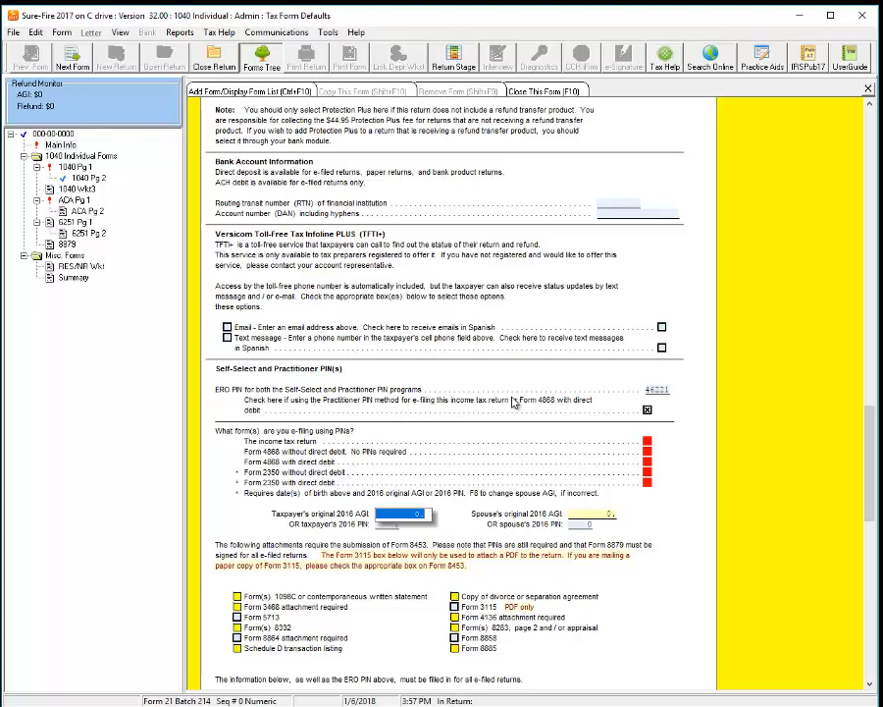
pyautogui.click(647, 409)
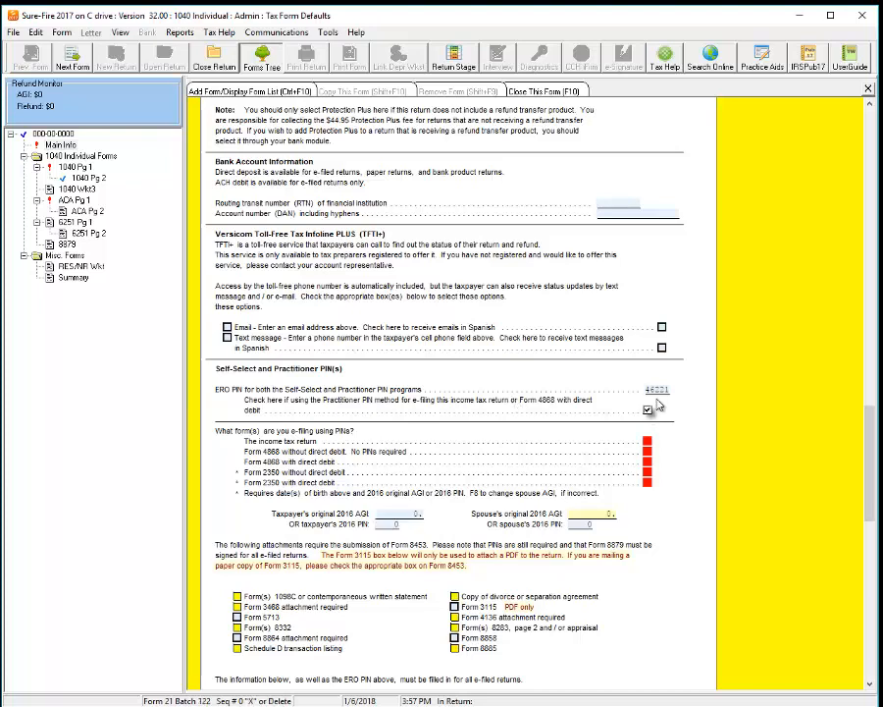
pyautogui.click(656, 390)
pyautogui.click(387, 514)
pyautogui.click(391, 523)
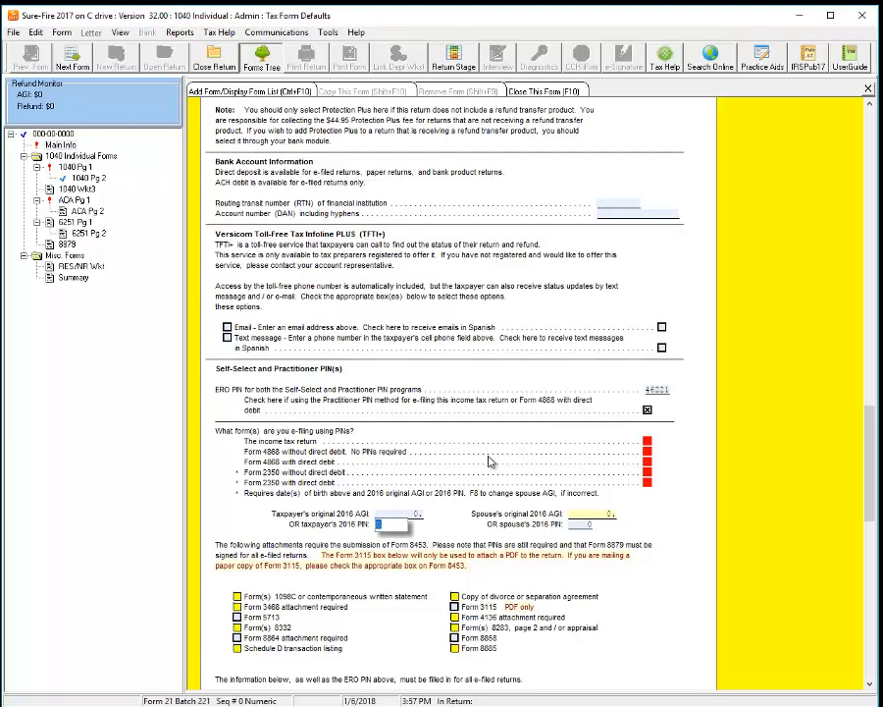
# Step: Allow a third party designee and name it 'sure Fire Taxes LLC'
pyautogui.scroll(-3, 498, 457)
pyautogui.scroll(-3, 498, 457)
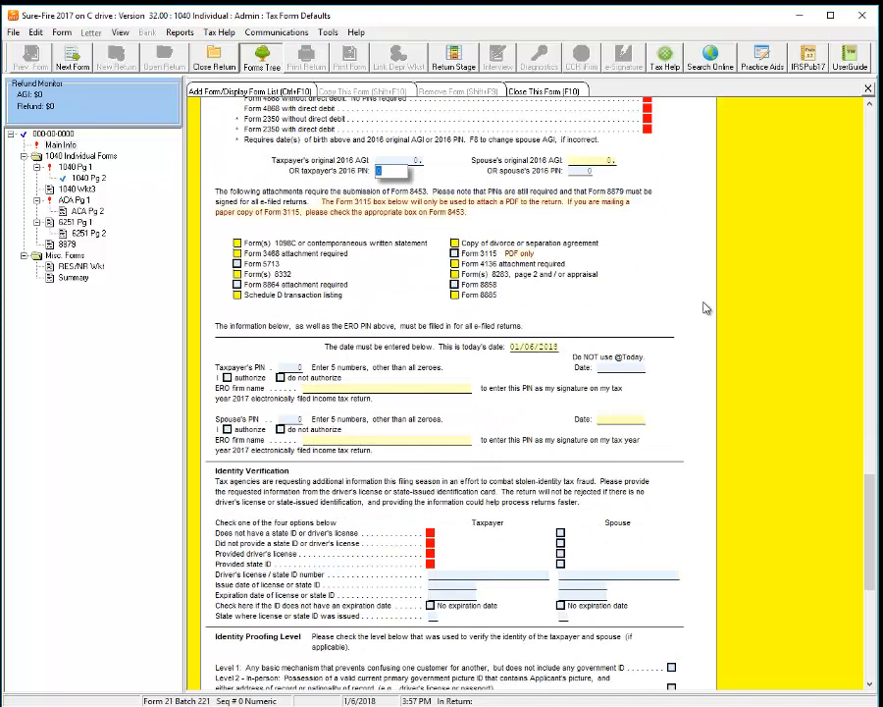
pyautogui.scroll(-6, 708, 310)
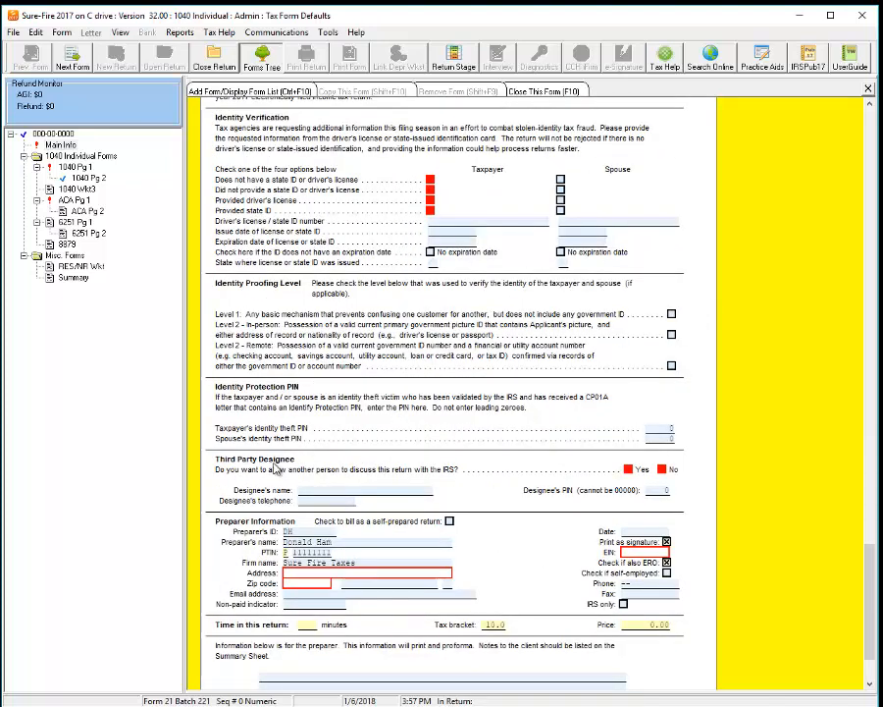
pyautogui.click(412, 489)
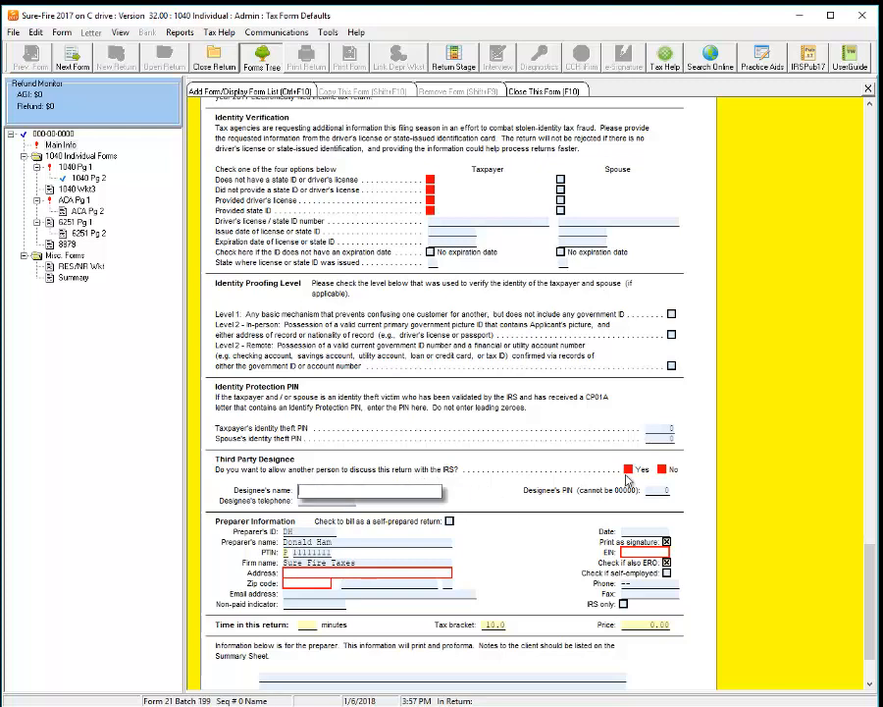
pyautogui.click(628, 470)
pyautogui.click(367, 486)
pyautogui.write('s')
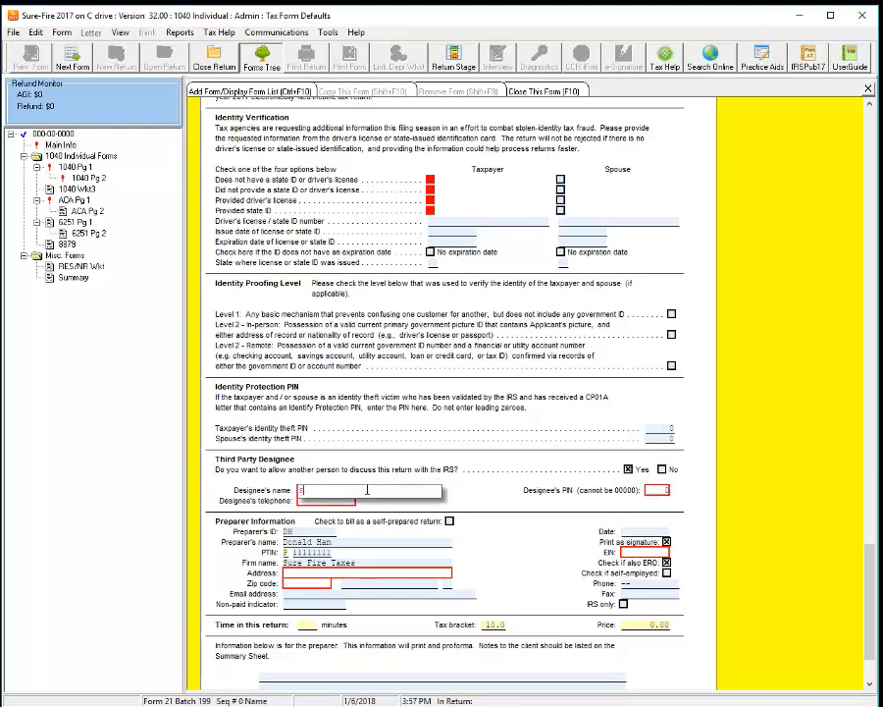
pyautogui.write('ure Fire Taxes LLC')
# Step: Fill in the designee's telephone number and five-digit designee PIN
pyautogui.press('Tab')
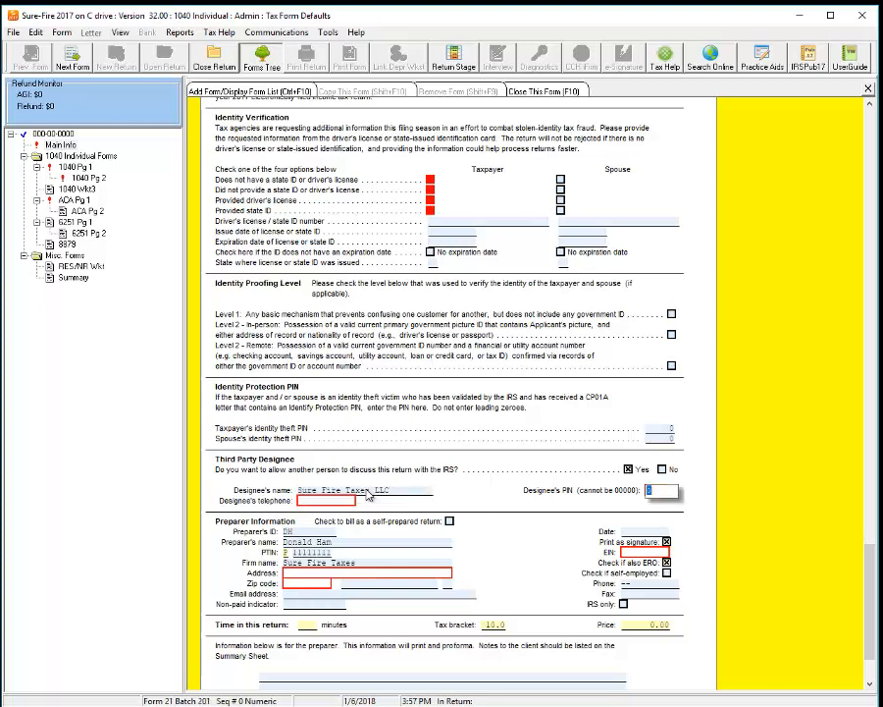
pyautogui.press('Tab')
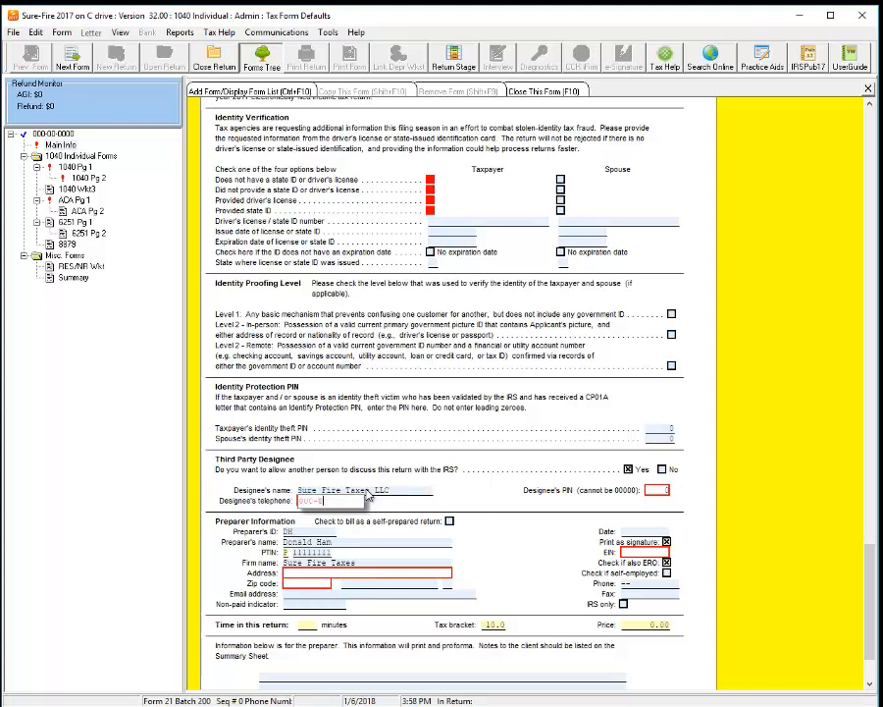
pyautogui.click(652, 488)
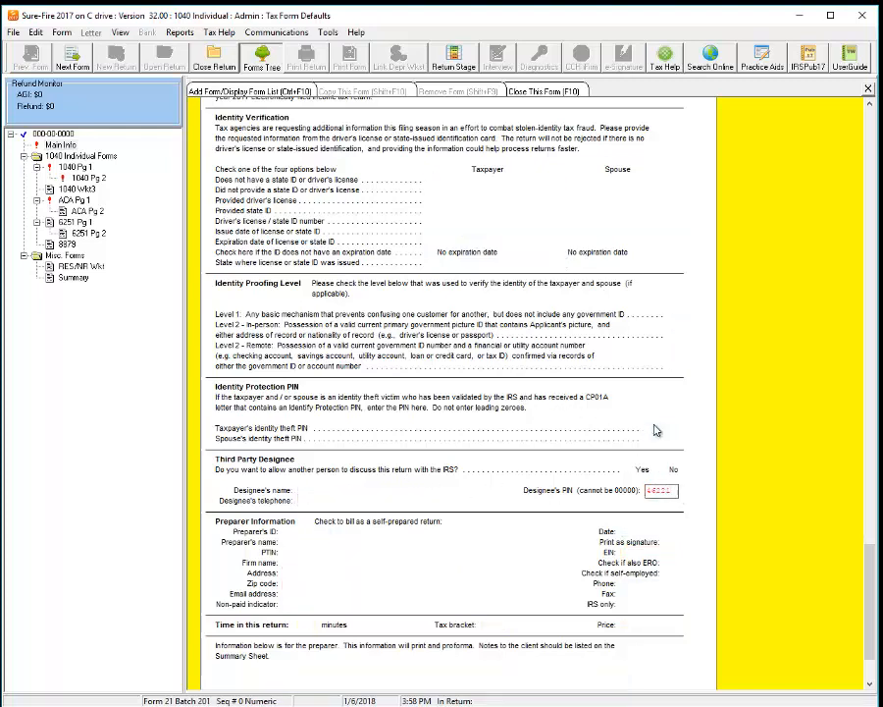
# Step: Recheck the ERO PIN value, then bring up the Find a form list
pyautogui.scroll(5, 498, 466)
pyautogui.scroll(2, 498, 467)
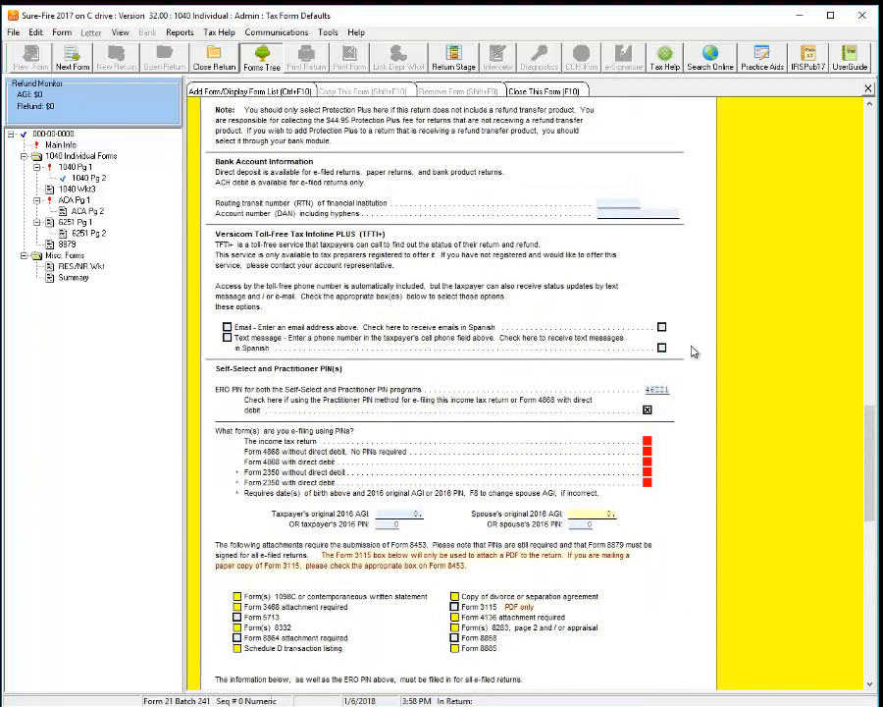
pyautogui.click(654, 393)
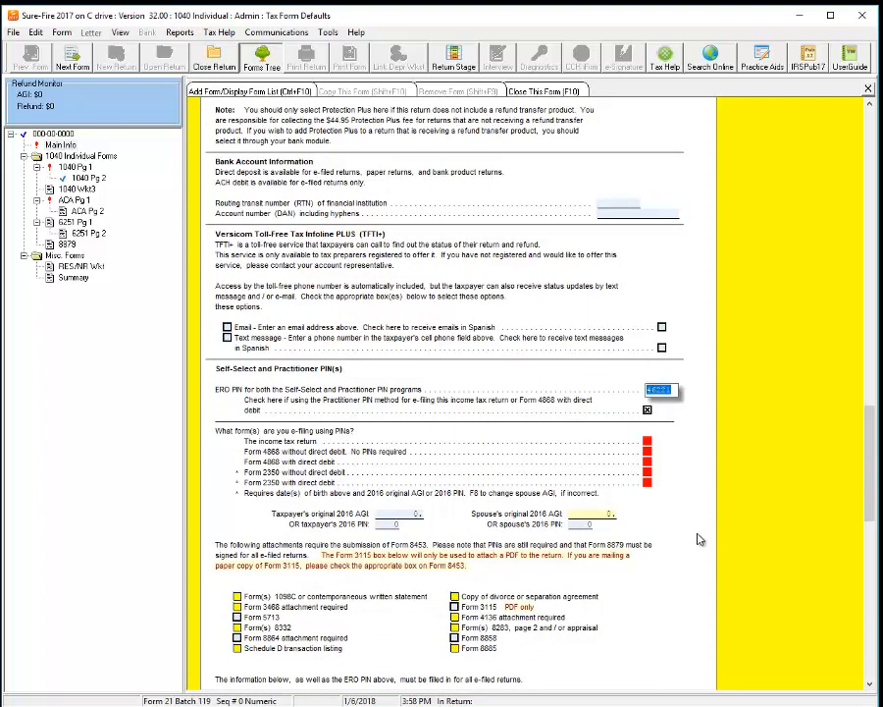
pyautogui.scroll(-8, 695, 534)
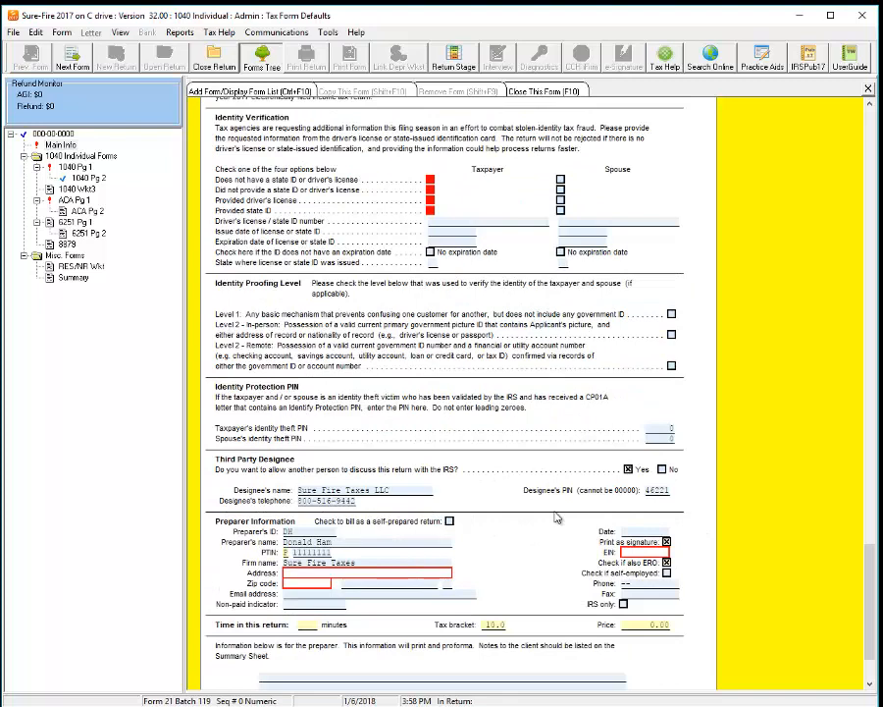
pyautogui.scroll(-1, 557, 517)
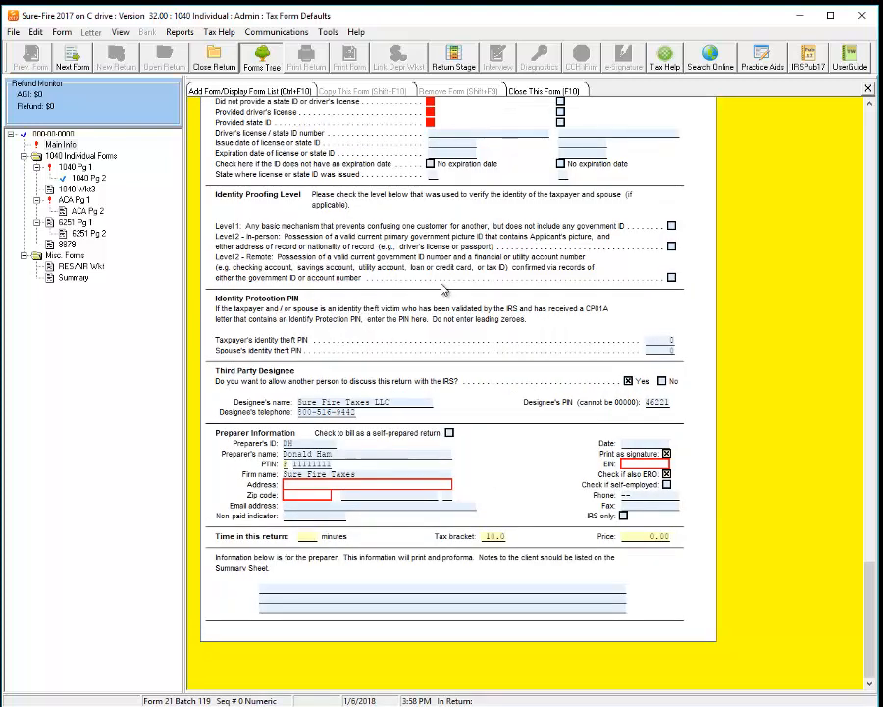
pyautogui.click(243, 94)
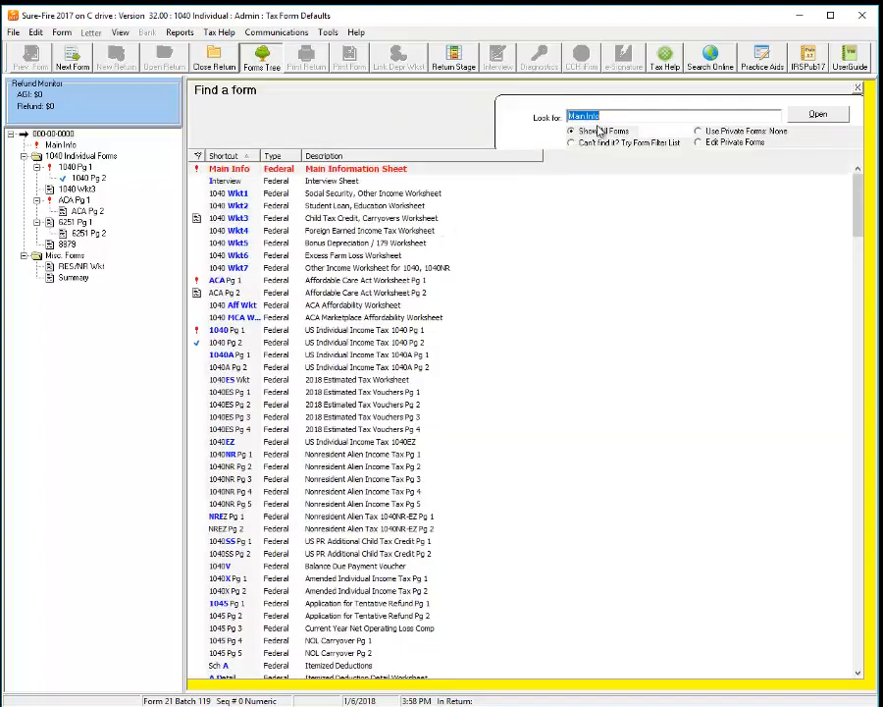
# Step: Search 'Price' in Find a form and add the Price Sheet
pyautogui.write('Price')
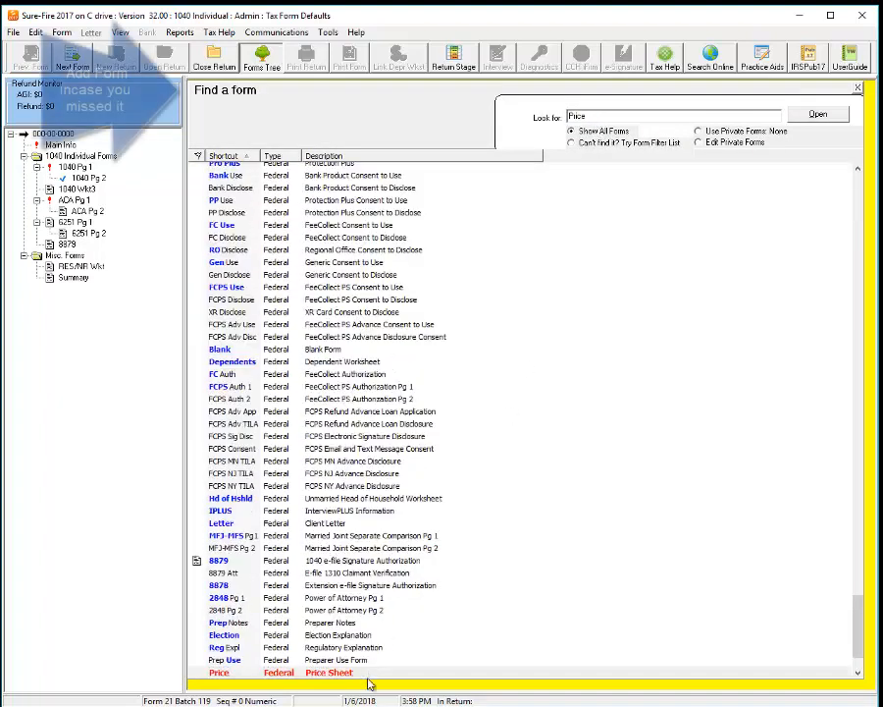
pyautogui.click(818, 115)
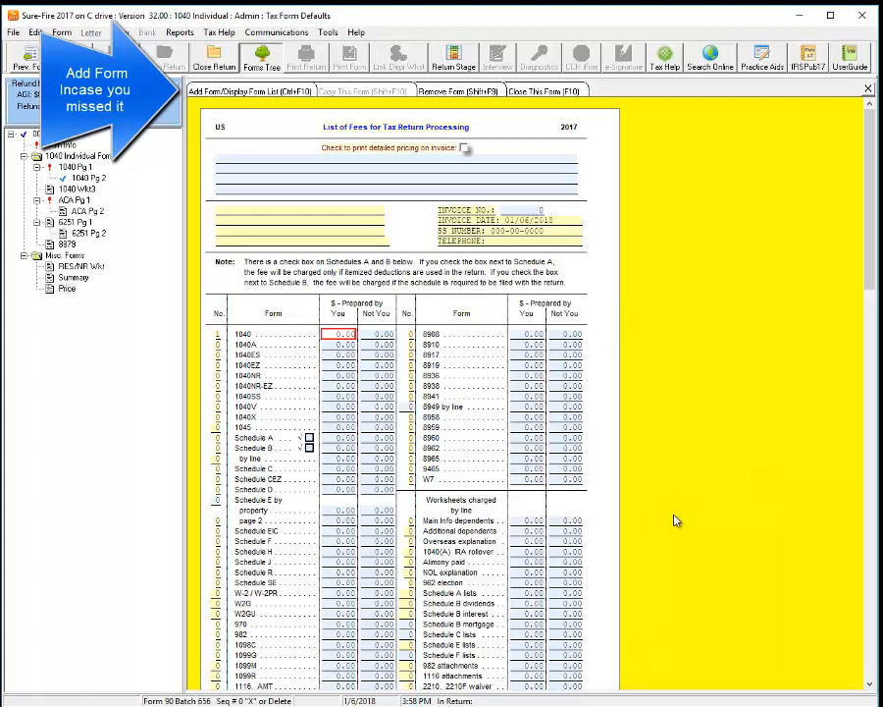
# Step: Look over the 1040 fee and the W-2 / W-2PR count and fee fields
pyautogui.click(339, 340)
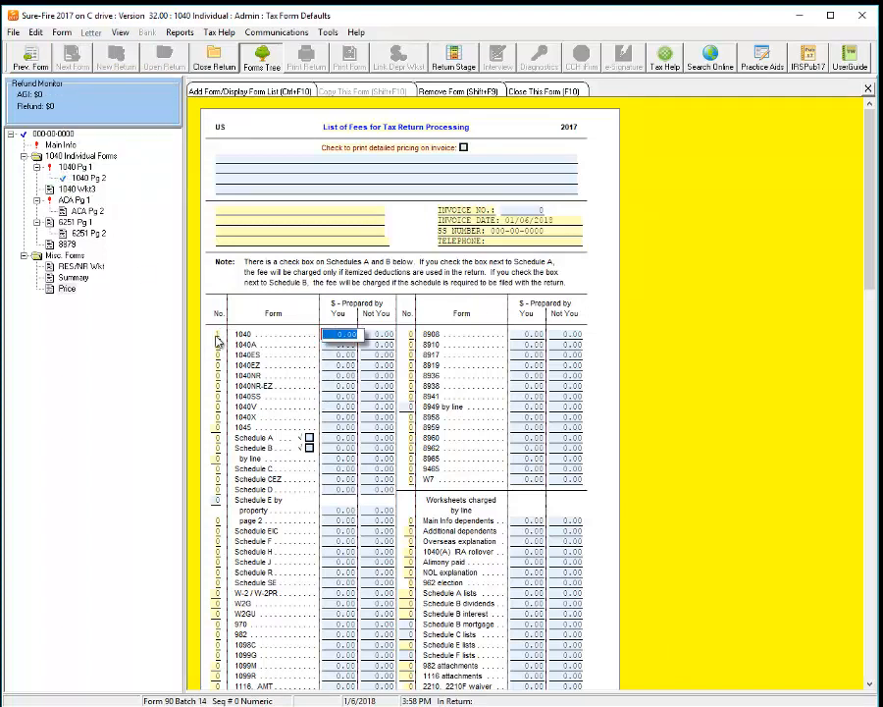
pyautogui.click(342, 335)
pyautogui.moveTo(332, 333); pyautogui.dragTo(343, 337)
pyautogui.click(333, 592)
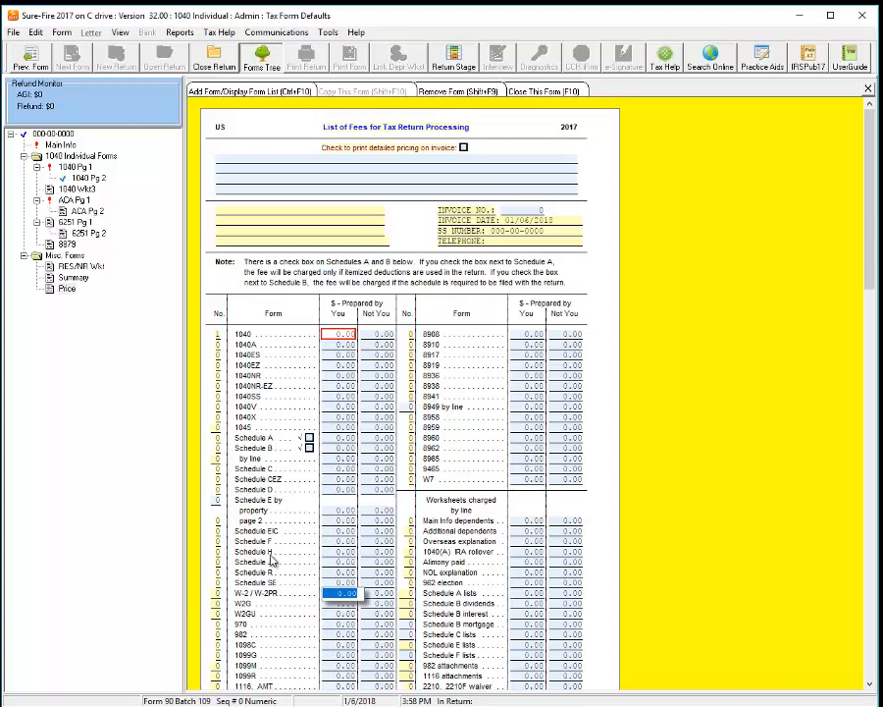
pyautogui.click(217, 593)
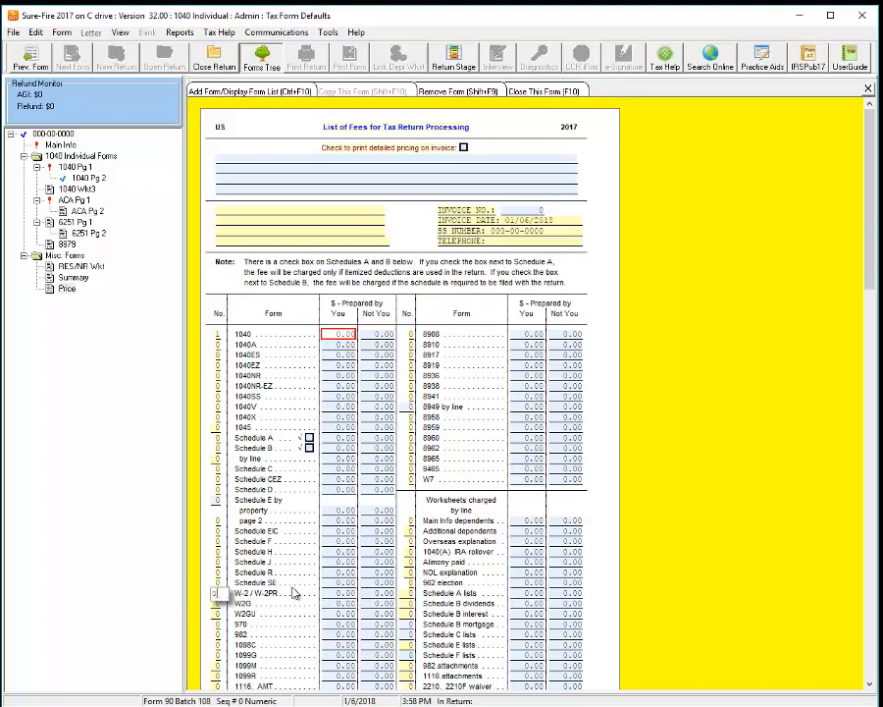
pyautogui.click(328, 594)
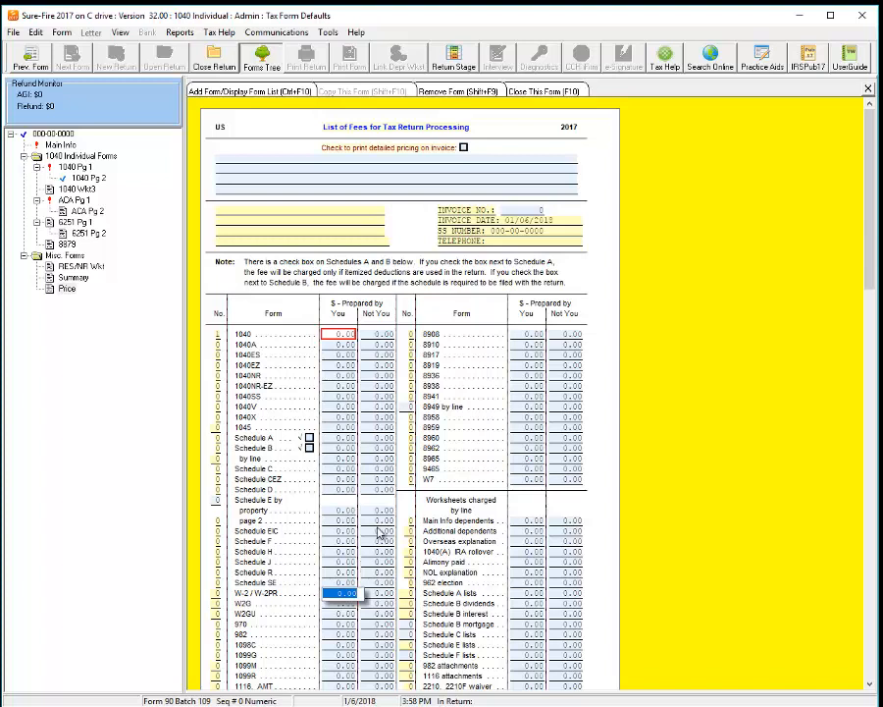
pyautogui.click(331, 336)
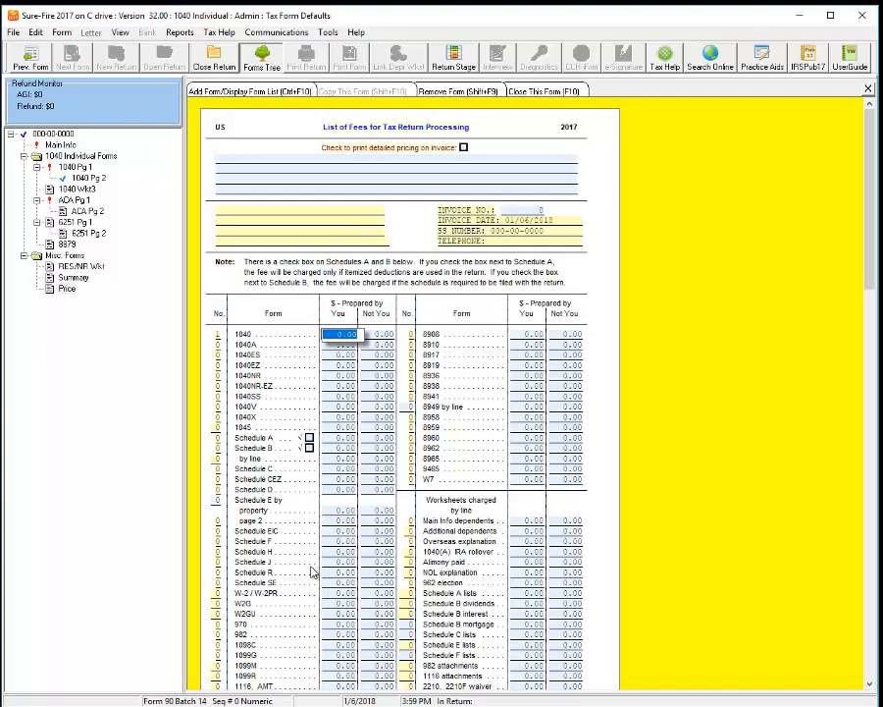
# Step: Scroll down the fee list, then select Misc. Forms in the forms tree
pyautogui.scroll(-3, 312, 571)
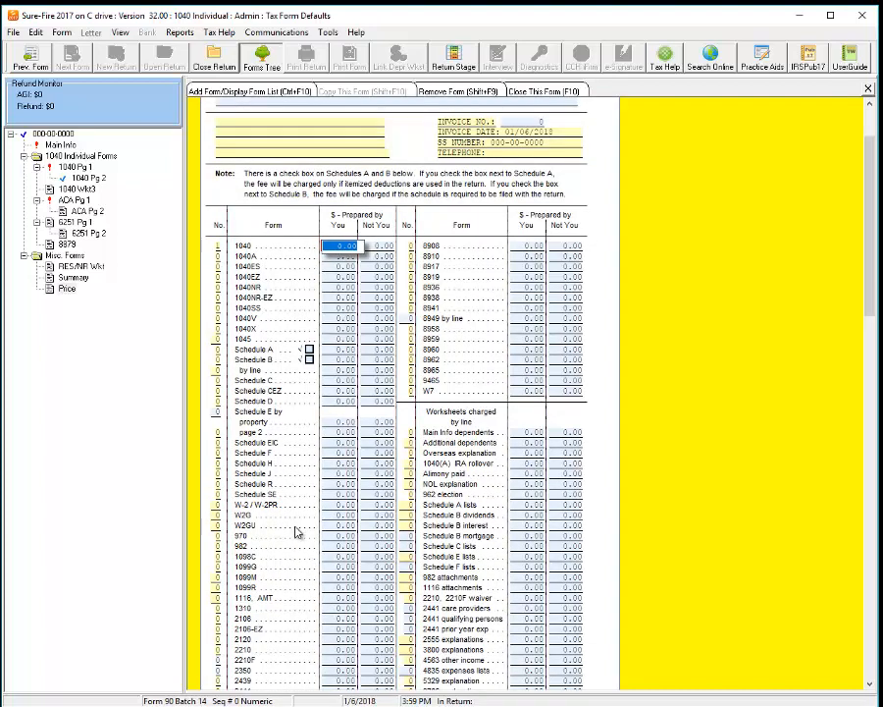
pyautogui.scroll(-12, 302, 528)
pyautogui.scroll(-12, 303, 528)
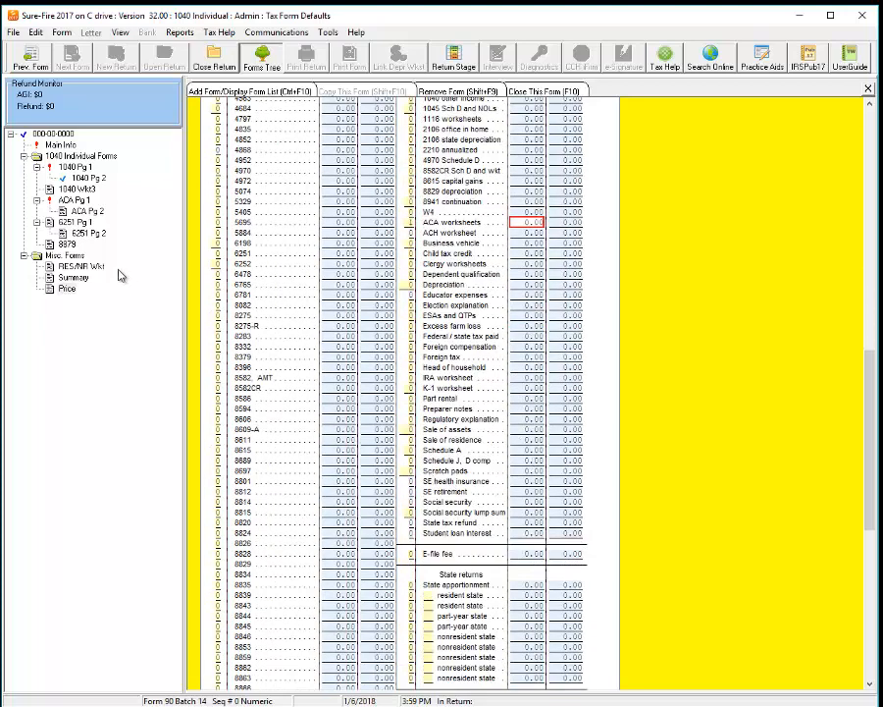
pyautogui.click(72, 257)
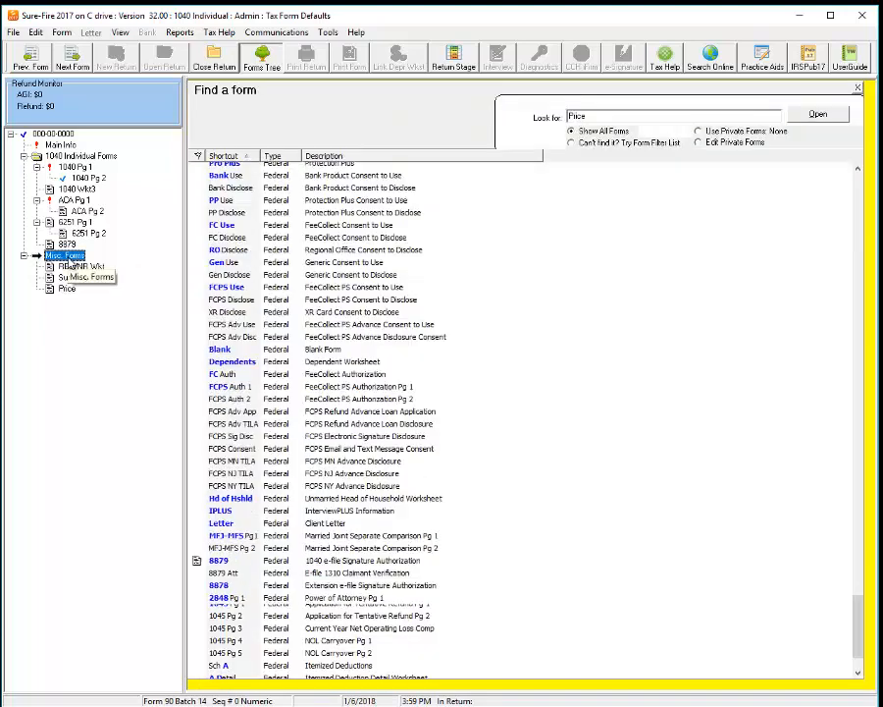
# Step: Scroll through the Price Sheet fee list, then close the 1040 tax form defaults
pyautogui.click(66, 290)
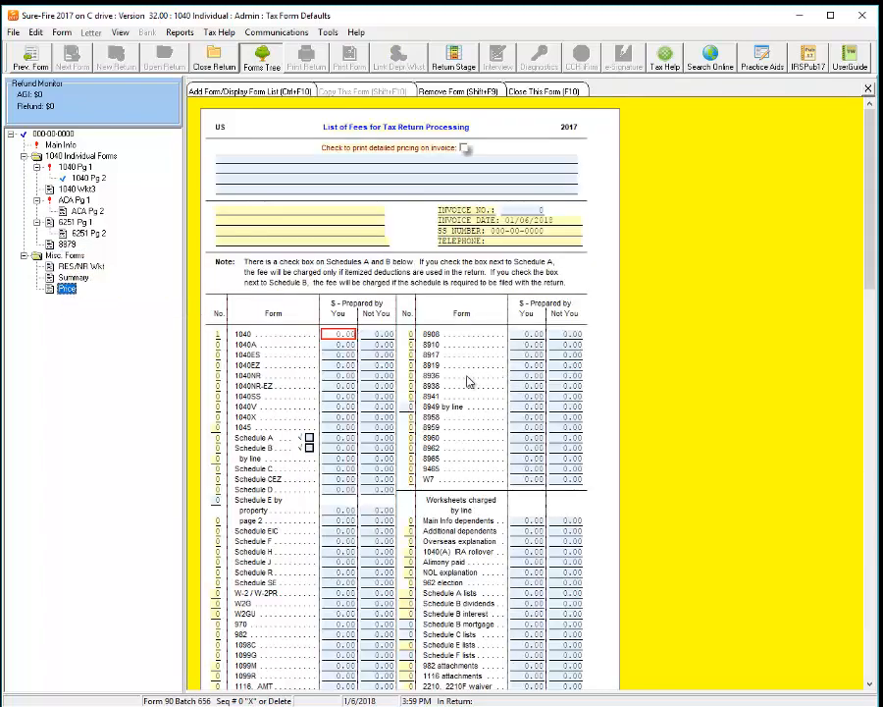
pyautogui.scroll(-10, 477, 416)
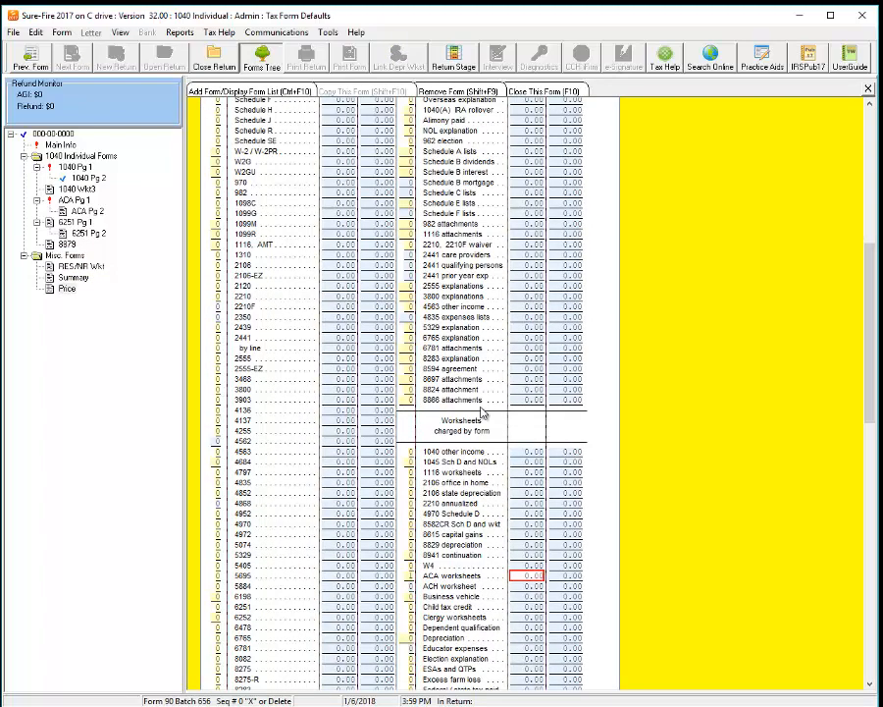
pyautogui.scroll(10, 479, 414)
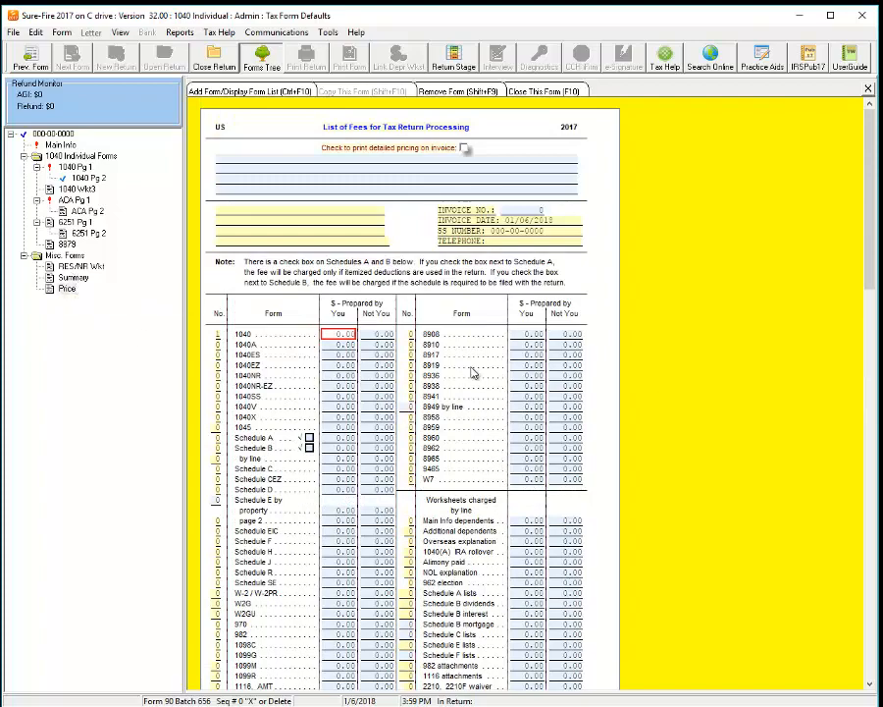
pyautogui.scroll(-15, 471, 373)
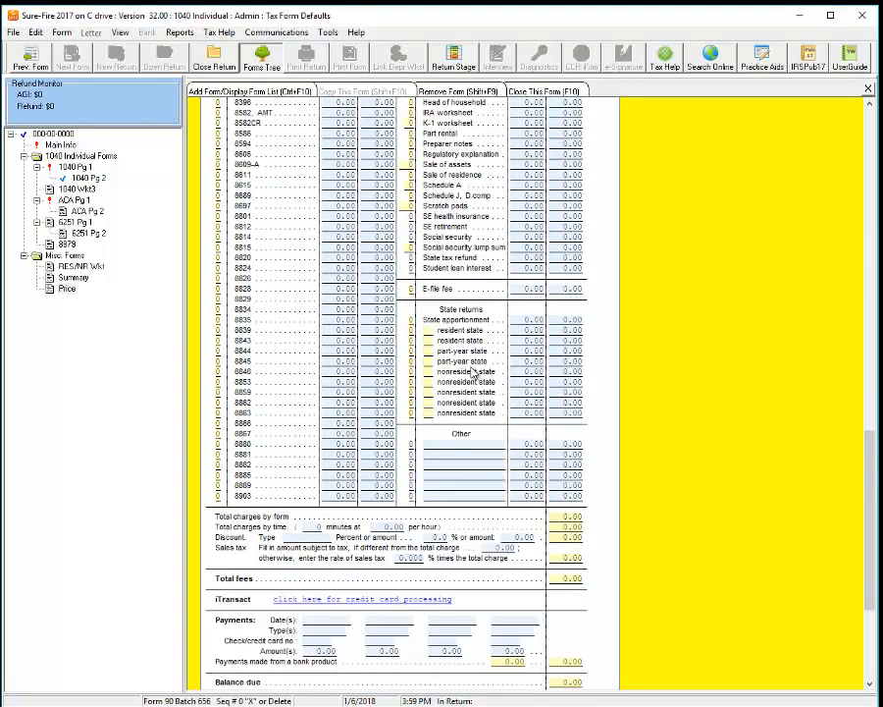
pyautogui.scroll(10, 471, 371)
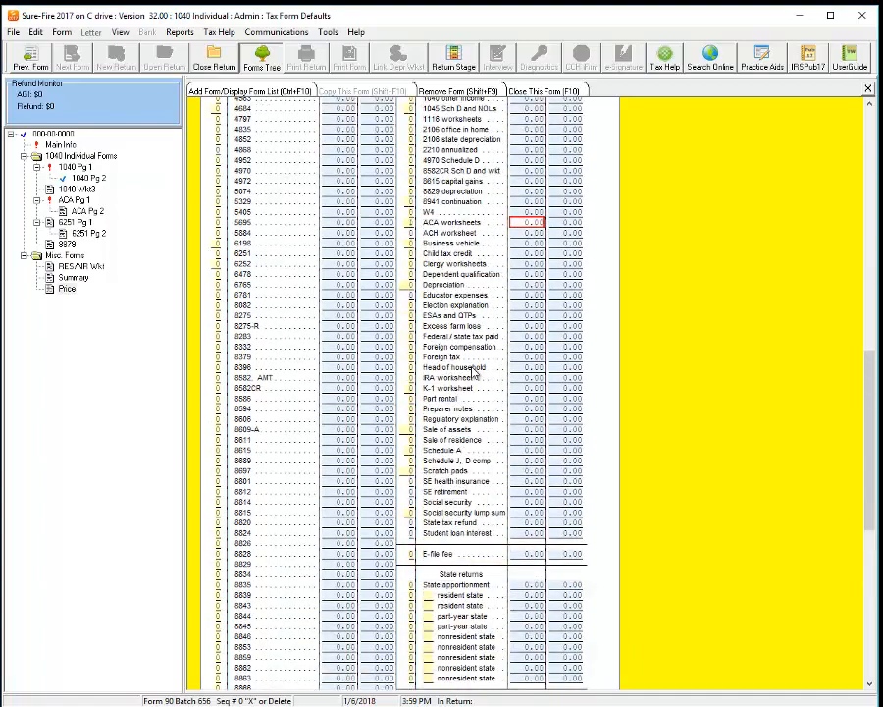
pyautogui.scroll(5, 471, 369)
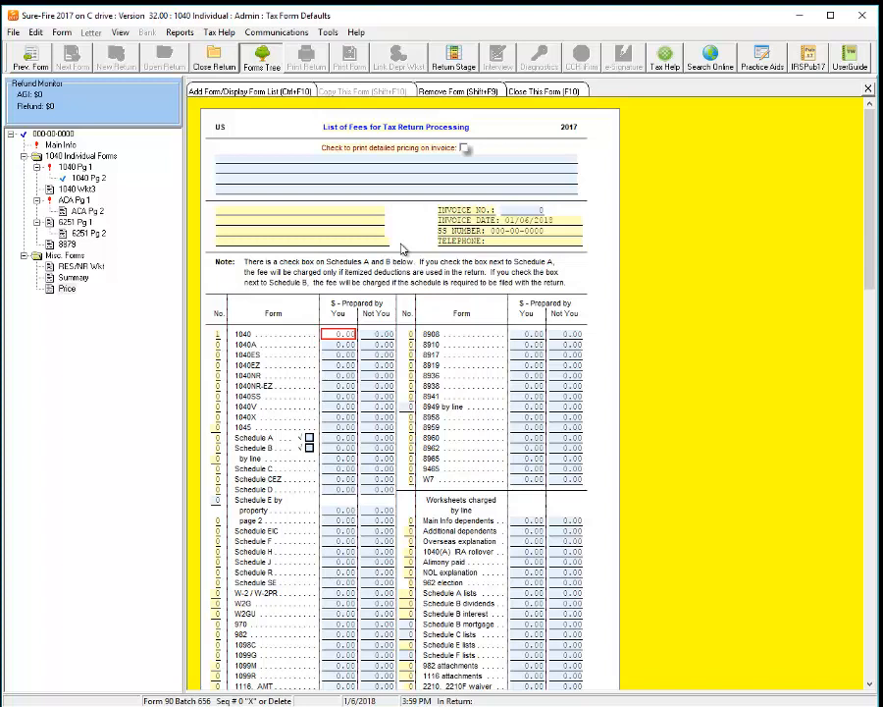
pyautogui.click(217, 64)
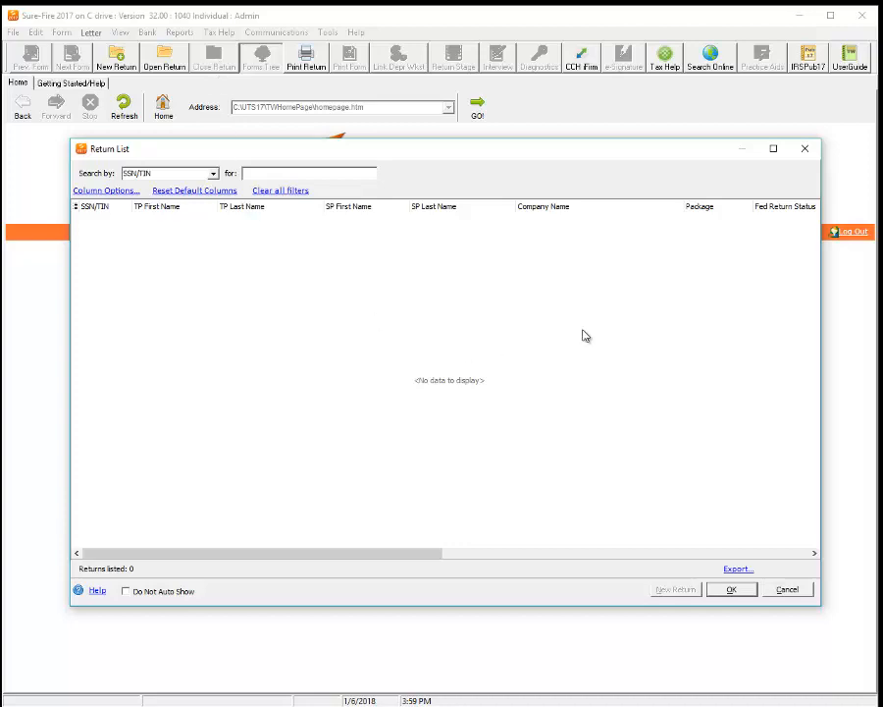
# Step: Cancel the empty Return List and try Get Program Updates, acknowledging the failed download
pyautogui.click(787, 590)
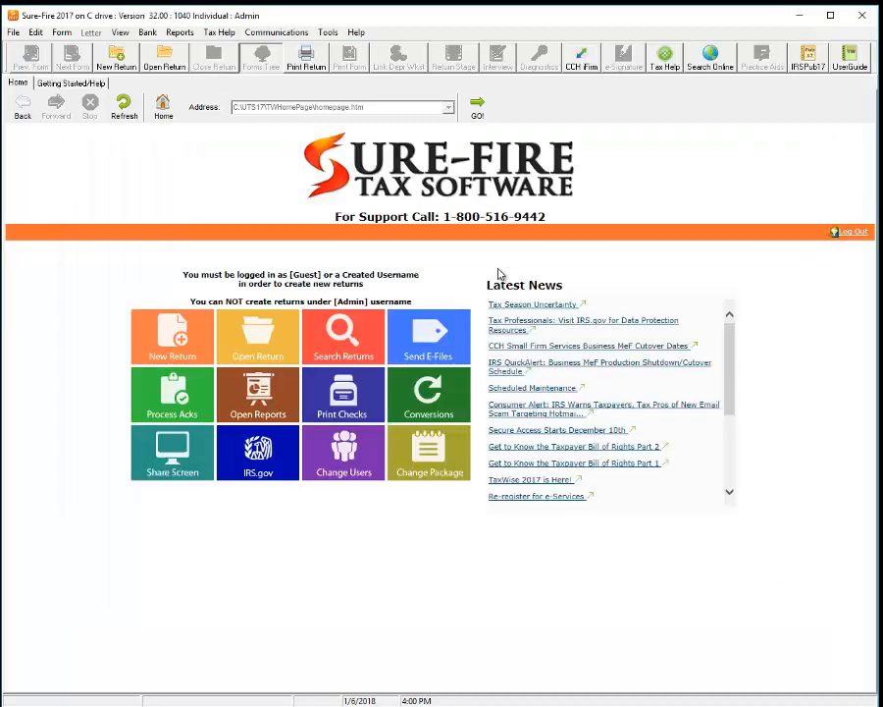
pyautogui.click(276, 33)
pyautogui.click(312, 187)
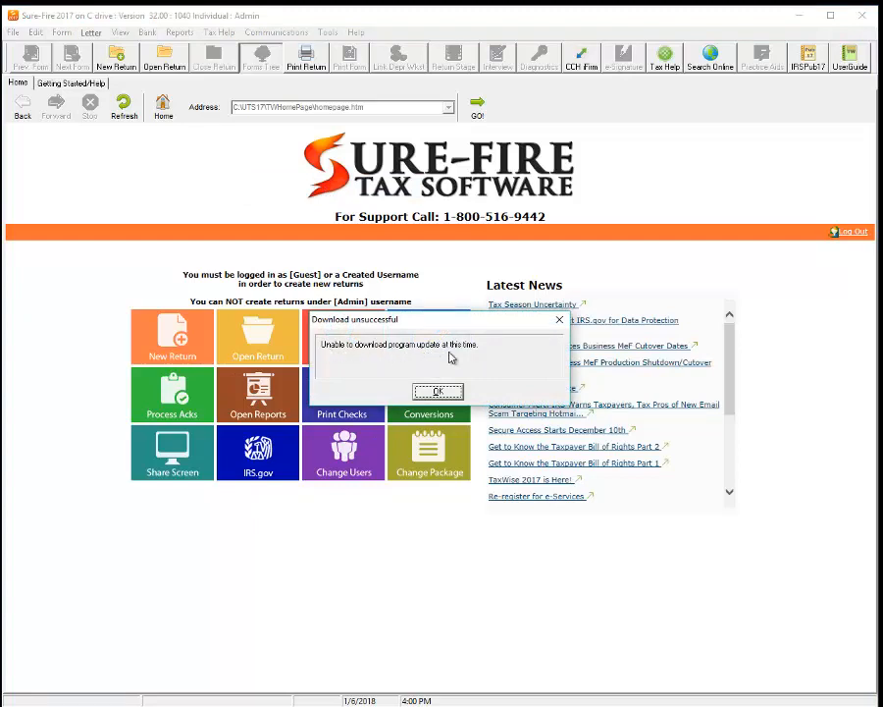
pyautogui.click(438, 390)
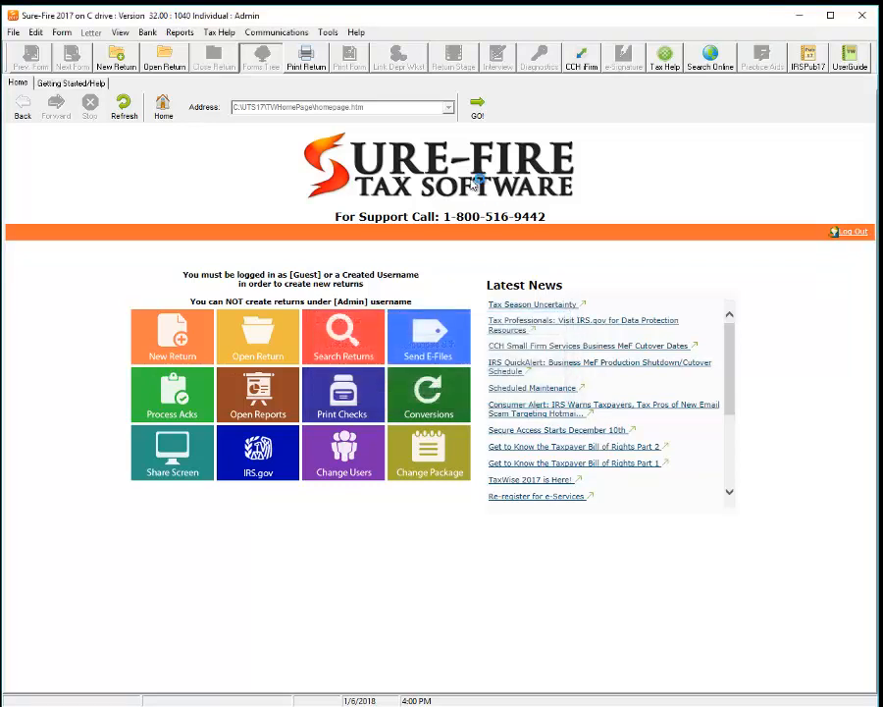
pyautogui.click(265, 32)
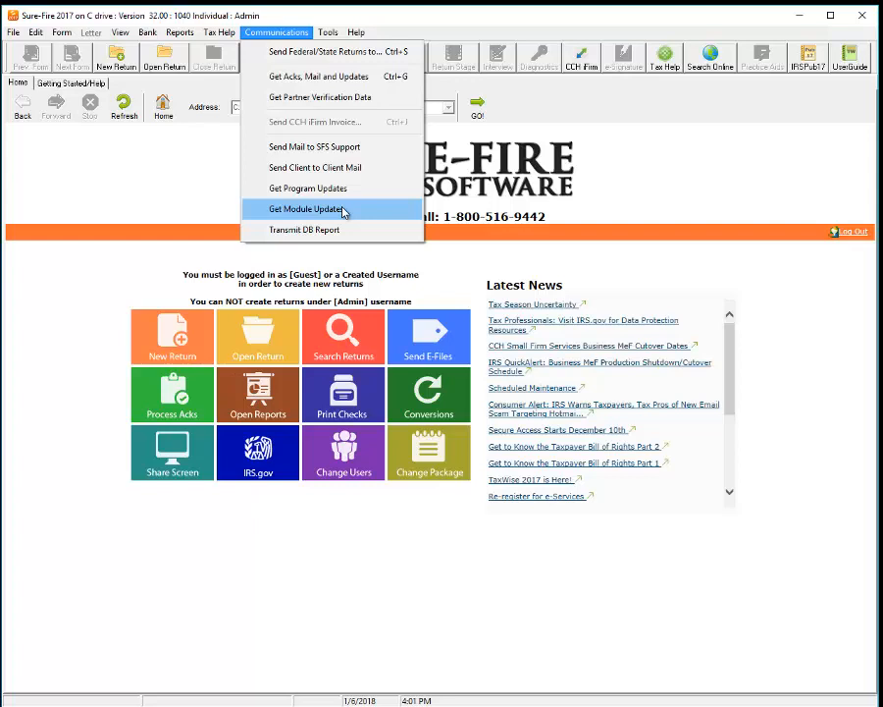
pyautogui.click(714, 190)
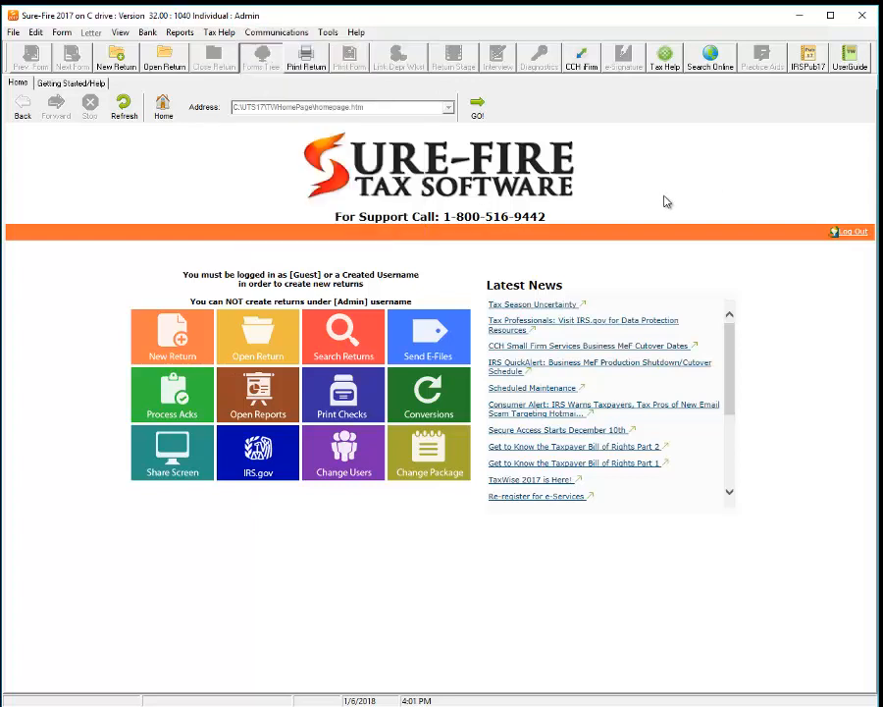
pyautogui.click(356, 32)
pyautogui.click(406, 184)
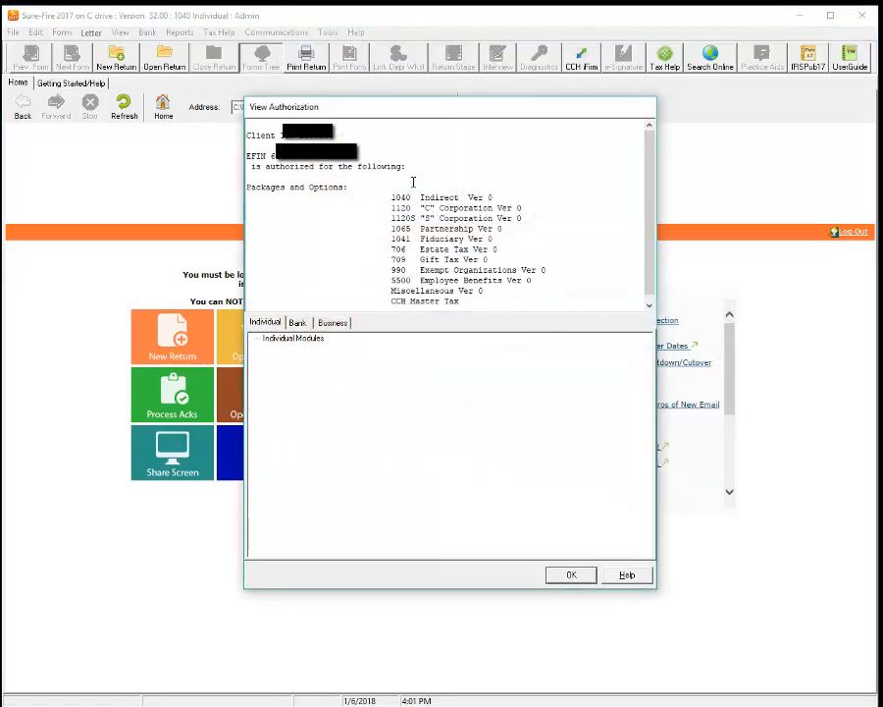
pyautogui.doubleClick(281, 158)
pyautogui.doubleClick(326, 138)
pyautogui.click(573, 579)
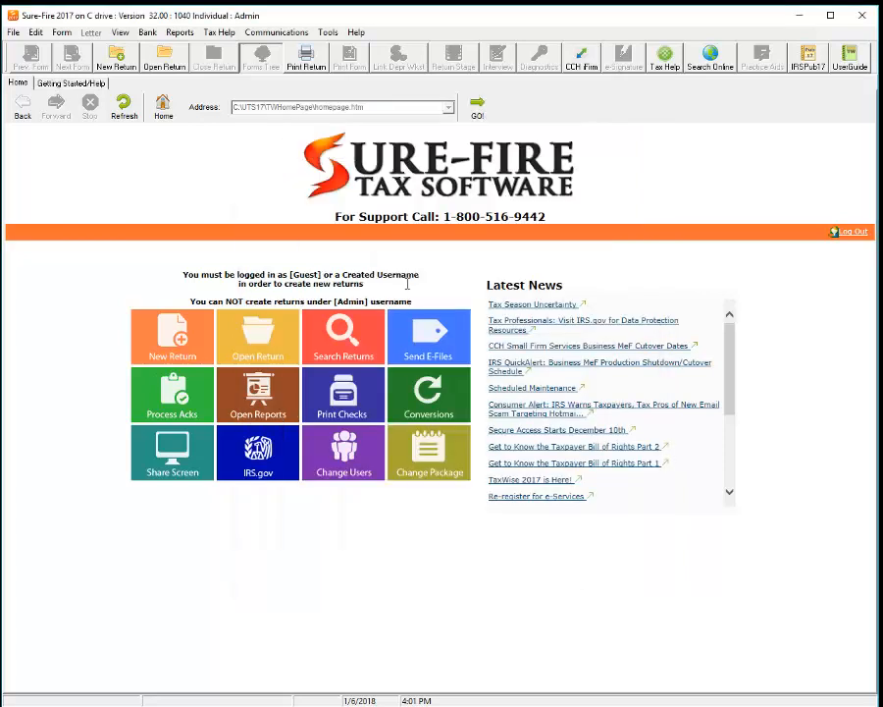
# Step: Download module updates via Communications, close the session window and acknowledge the email notice
pyautogui.click(267, 35)
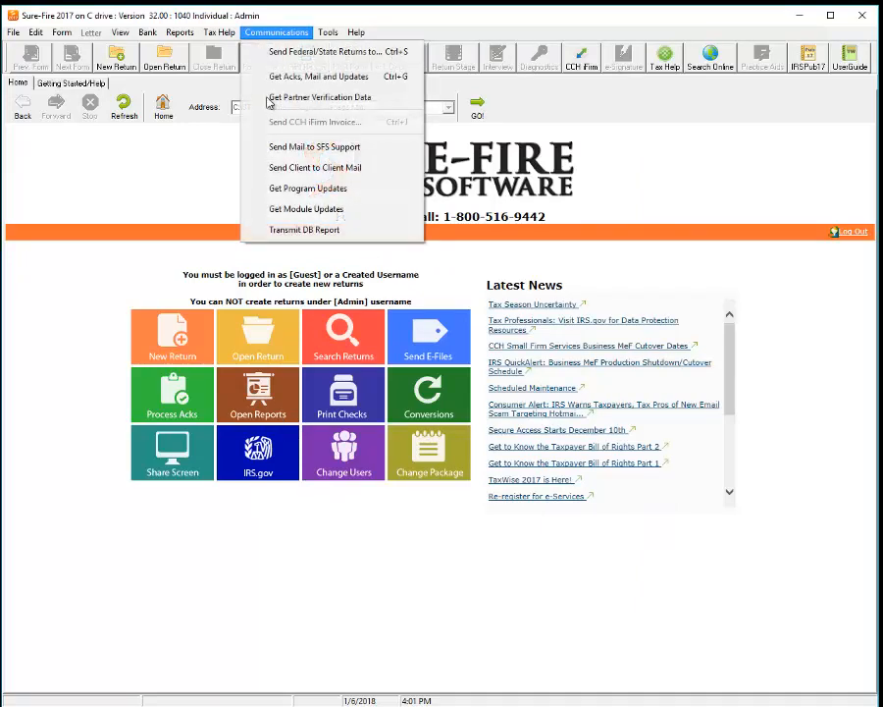
pyautogui.click(288, 204)
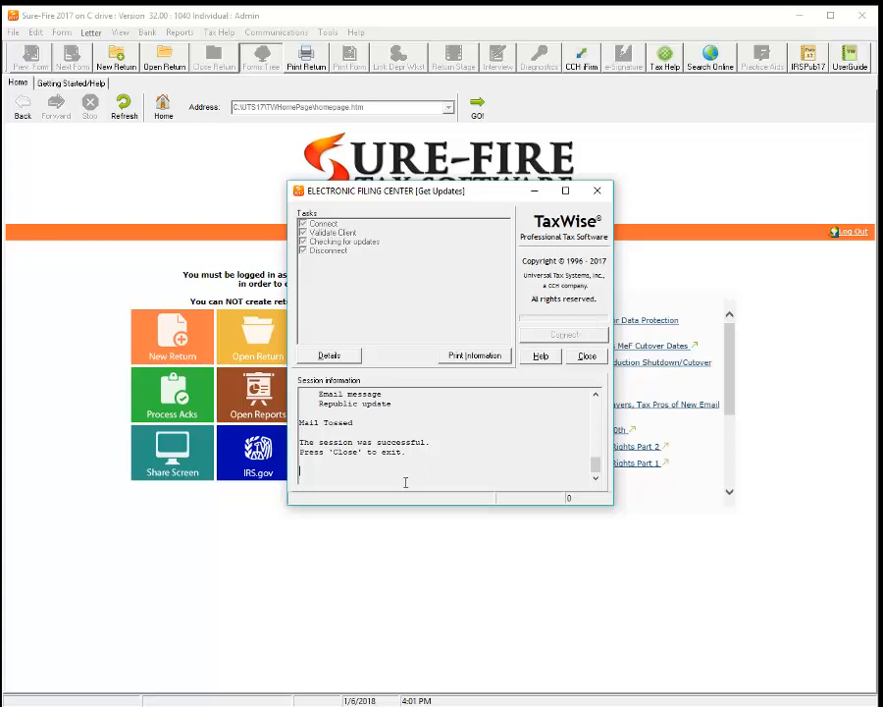
pyautogui.moveTo(419, 457); pyautogui.dragTo(299, 453)
pyautogui.click(431, 463)
pyautogui.click(585, 360)
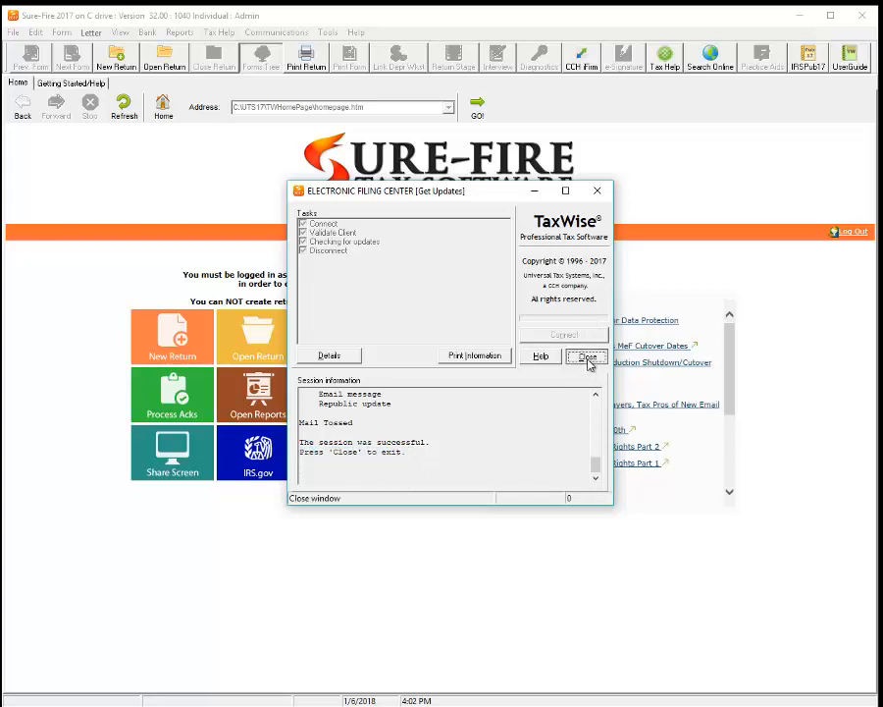
pyautogui.moveTo(392, 403); pyautogui.dragTo(484, 428)
pyautogui.click(393, 400)
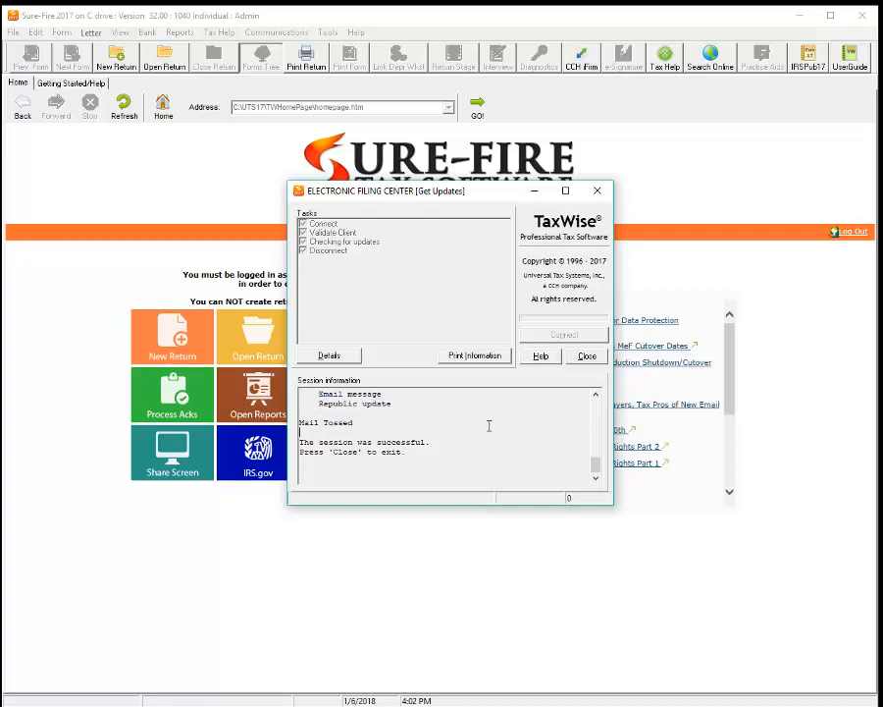
pyautogui.click(585, 357)
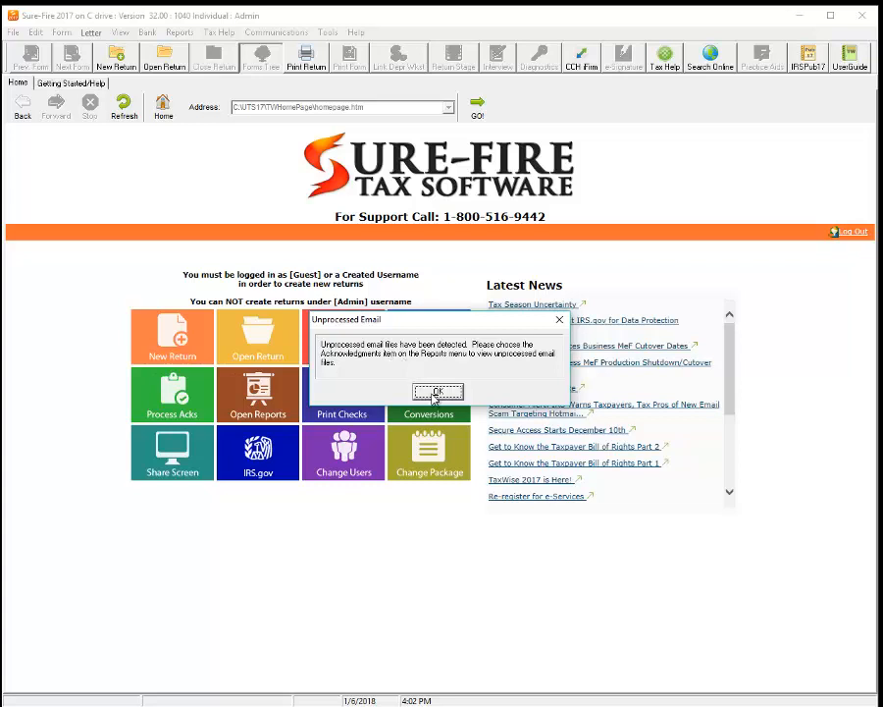
pyautogui.click(436, 393)
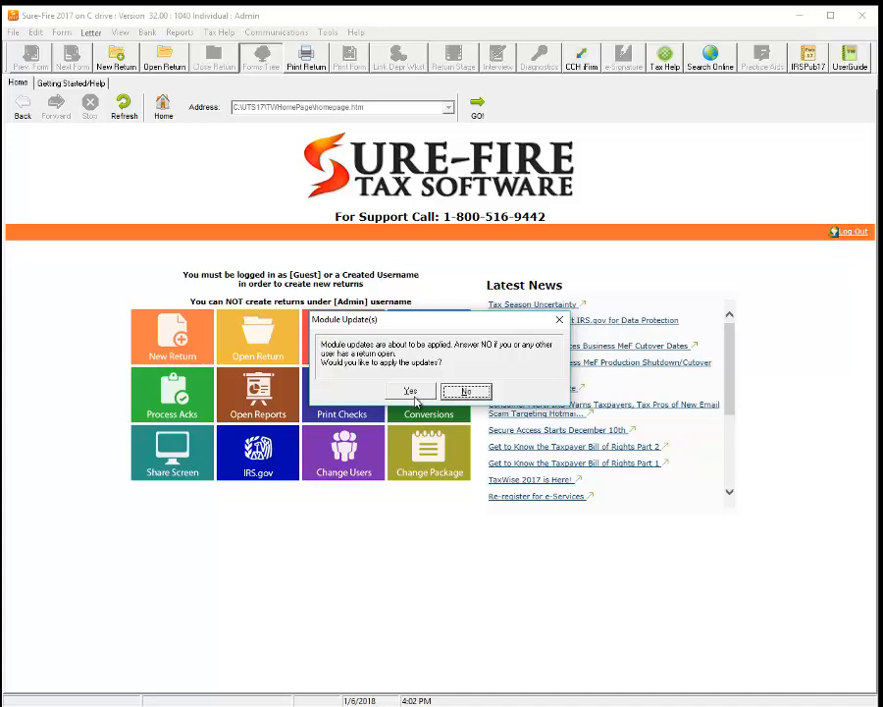
# Step: Apply the downloaded updates, reviewing the 5 installed bank modules before closing the log
pyautogui.click(412, 392)
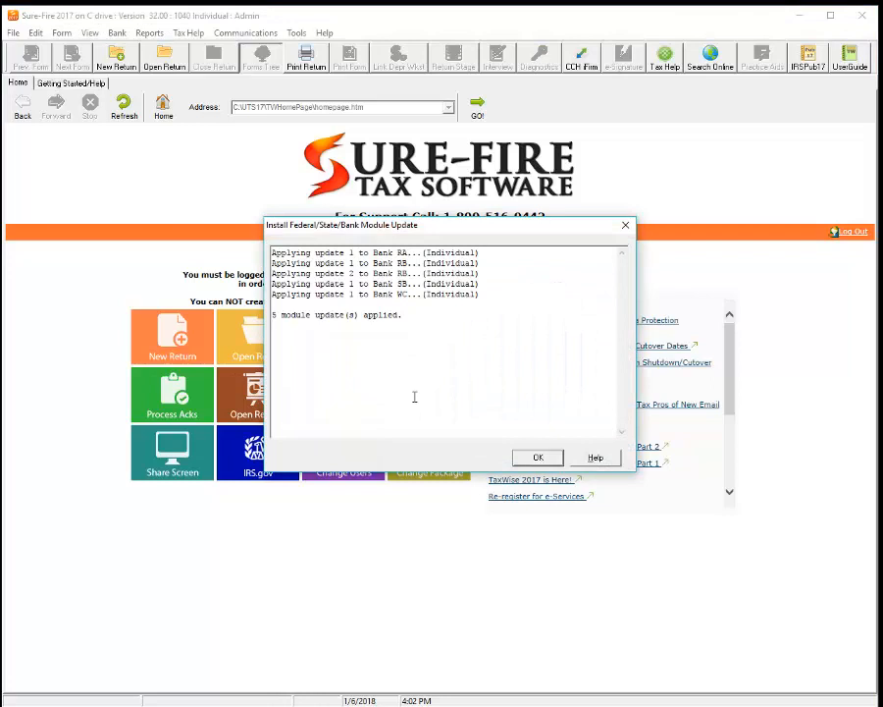
pyautogui.moveTo(407, 284); pyautogui.dragTo(401, 253)
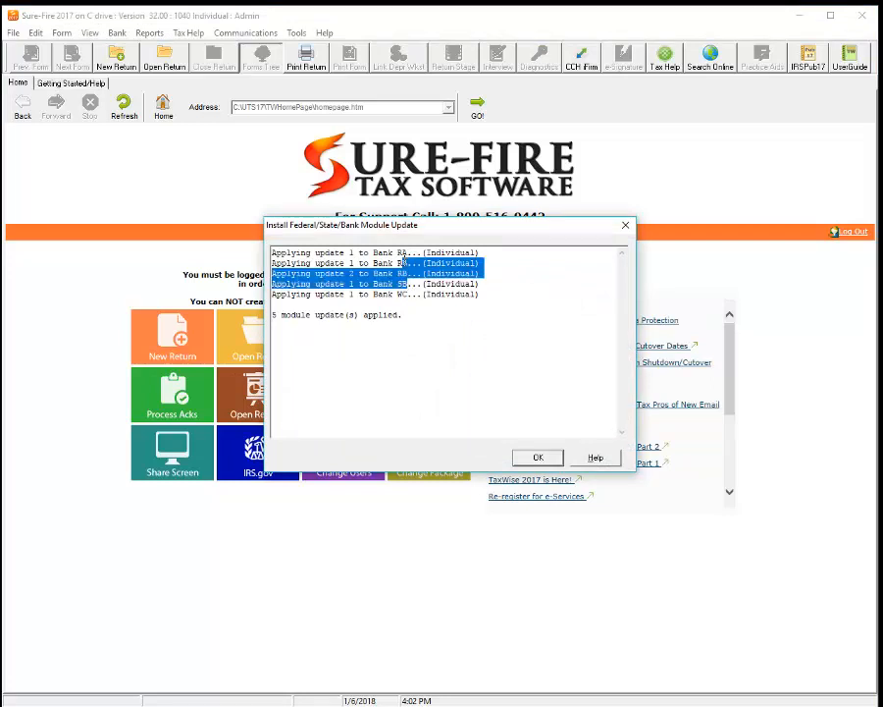
pyautogui.click(539, 281)
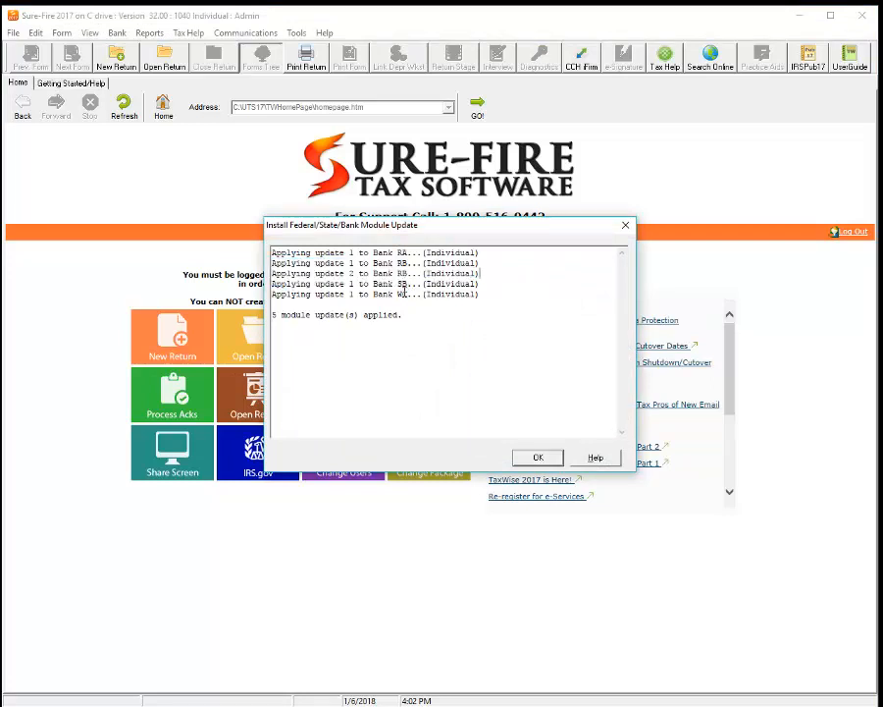
pyautogui.moveTo(389, 263); pyautogui.dragTo(505, 272)
pyautogui.click(504, 270)
pyautogui.click(542, 460)
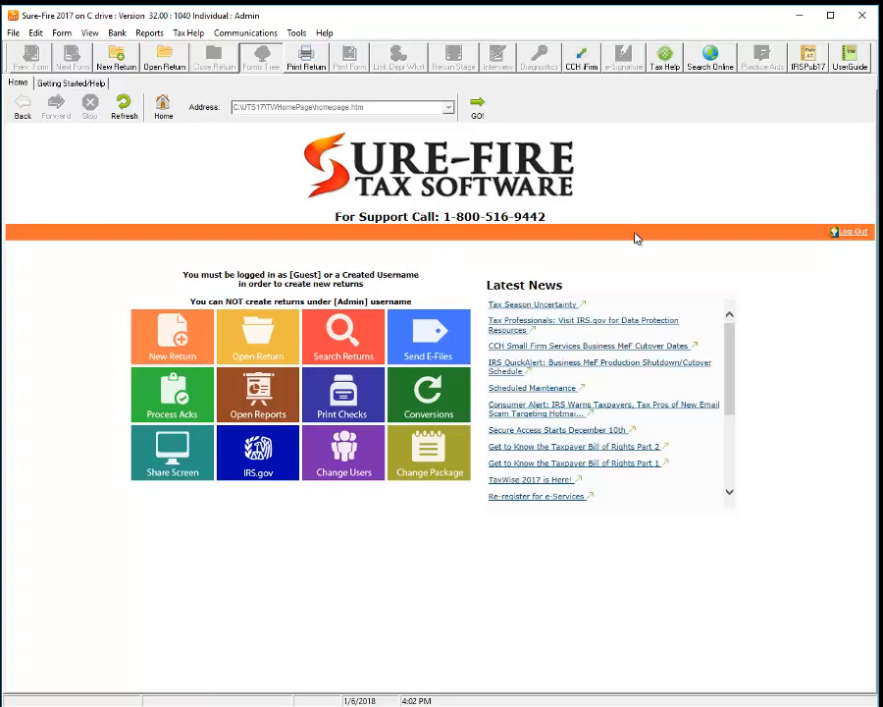
# Step: Switch to the non-admin user account, entering its password
pyautogui.click(331, 471)
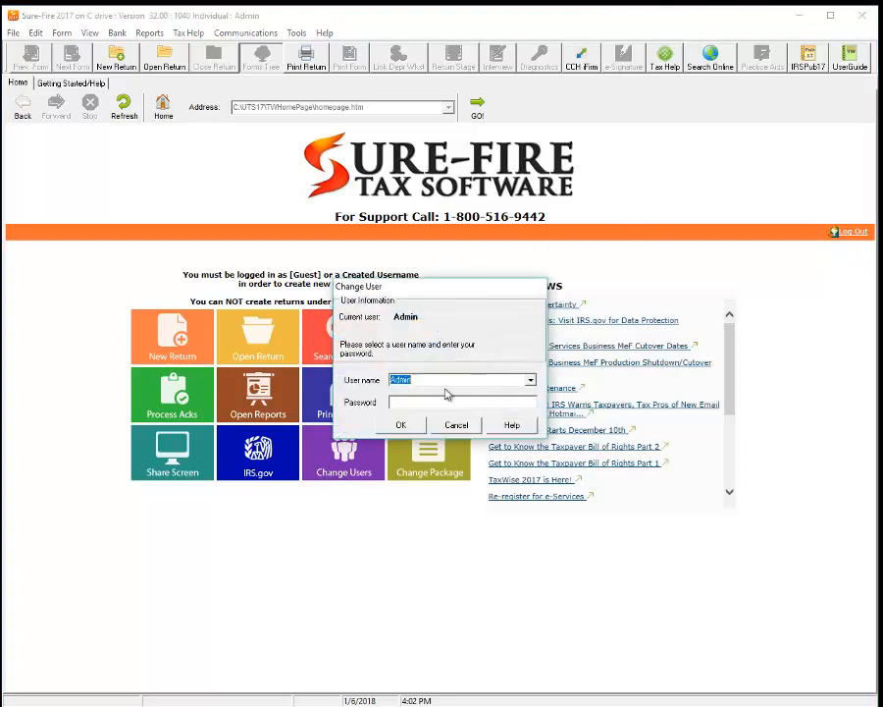
pyautogui.click(531, 380)
pyautogui.click(423, 396)
pyautogui.click(422, 400)
pyautogui.write('****')
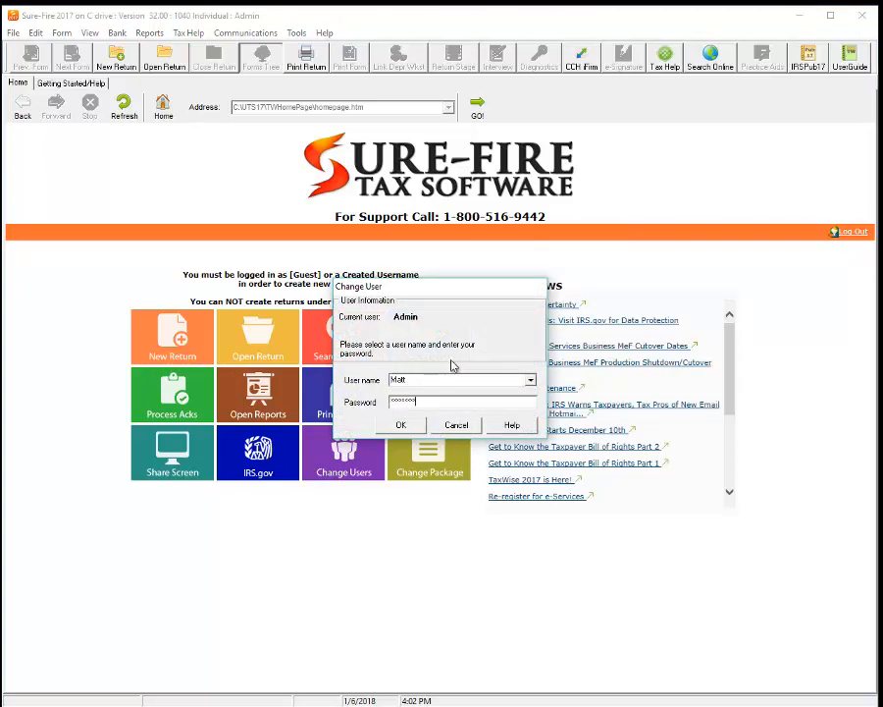
pyautogui.click(420, 425)
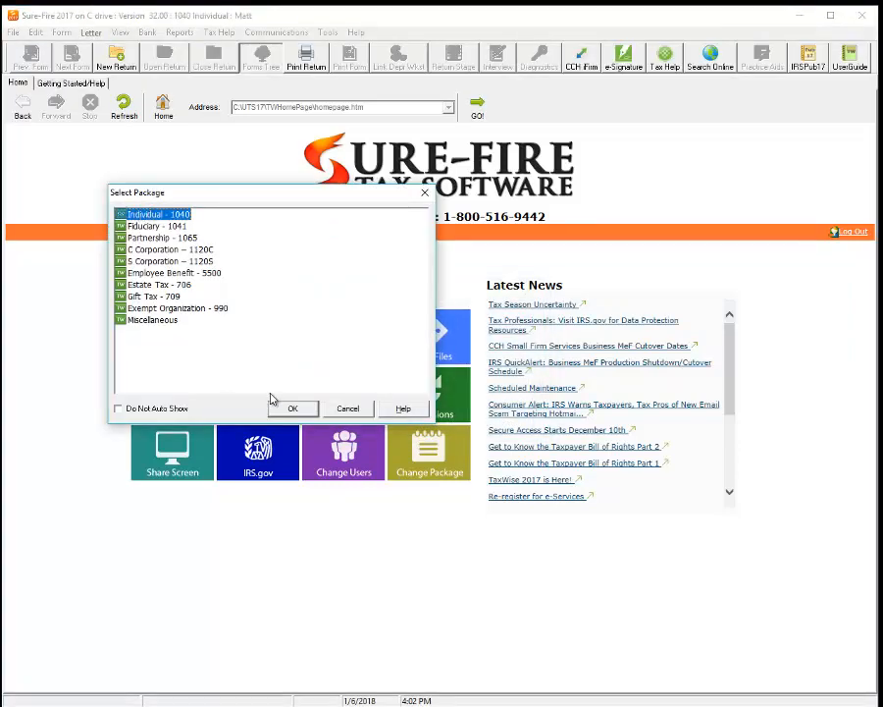
# Step: Create a new Individual - 1040 return under a test SSN
pyautogui.click(291, 407)
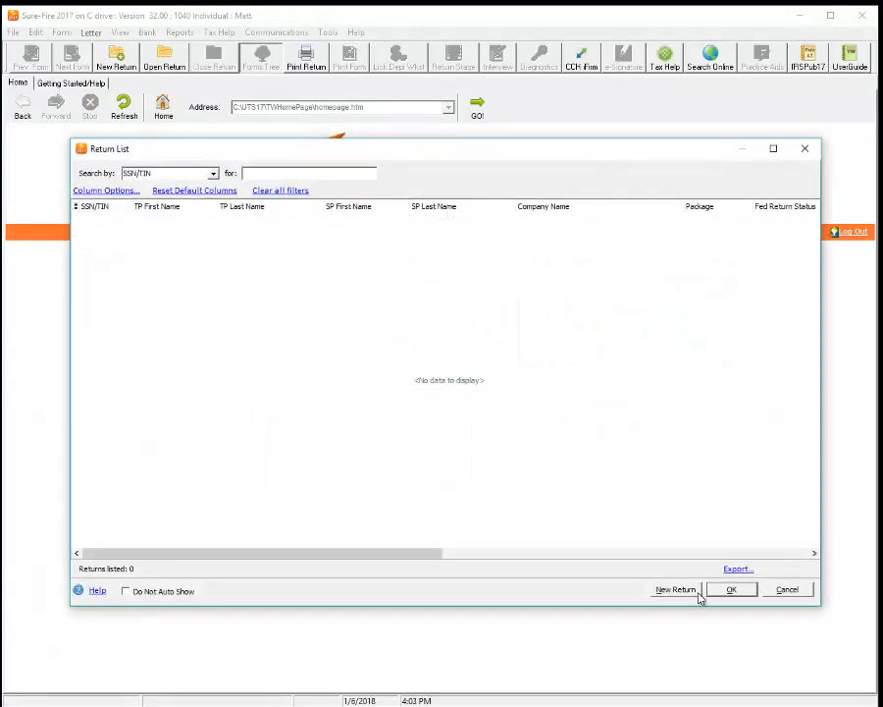
pyautogui.click(670, 591)
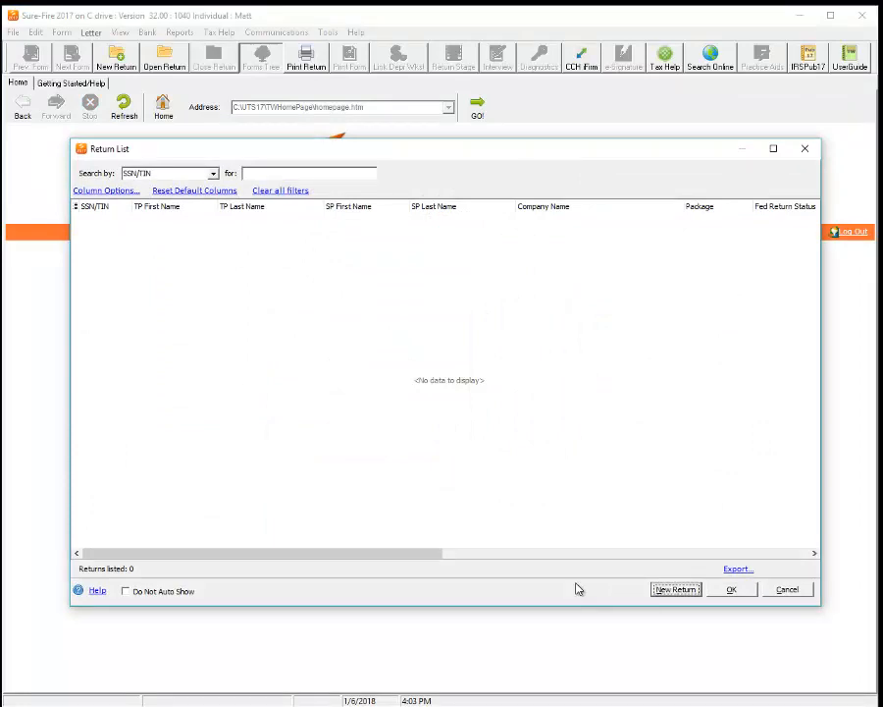
pyautogui.click(673, 589)
pyautogui.write('11')
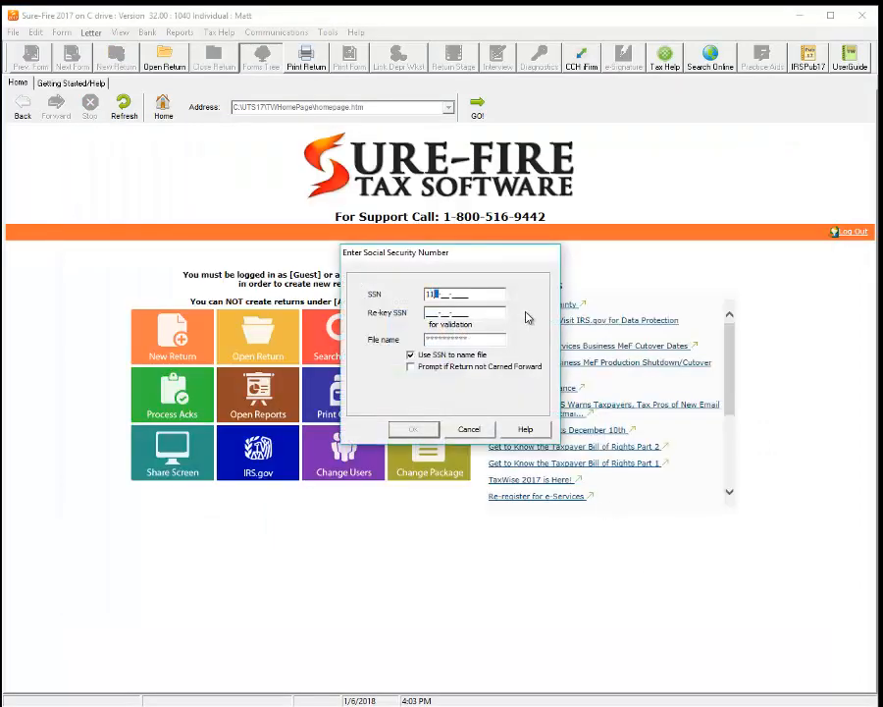
pyautogui.write('1111111111111111')
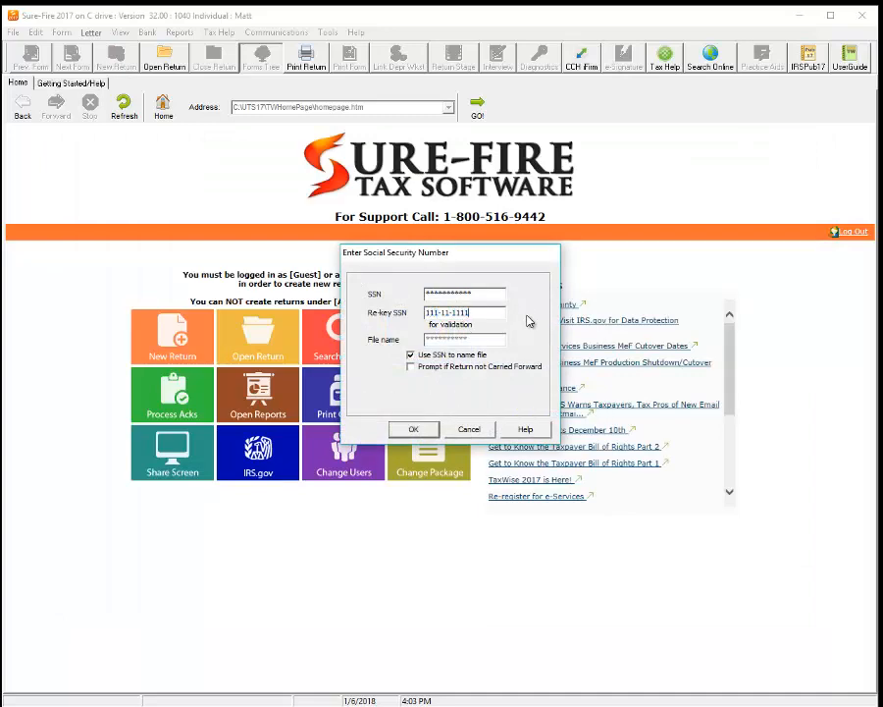
pyautogui.click(414, 429)
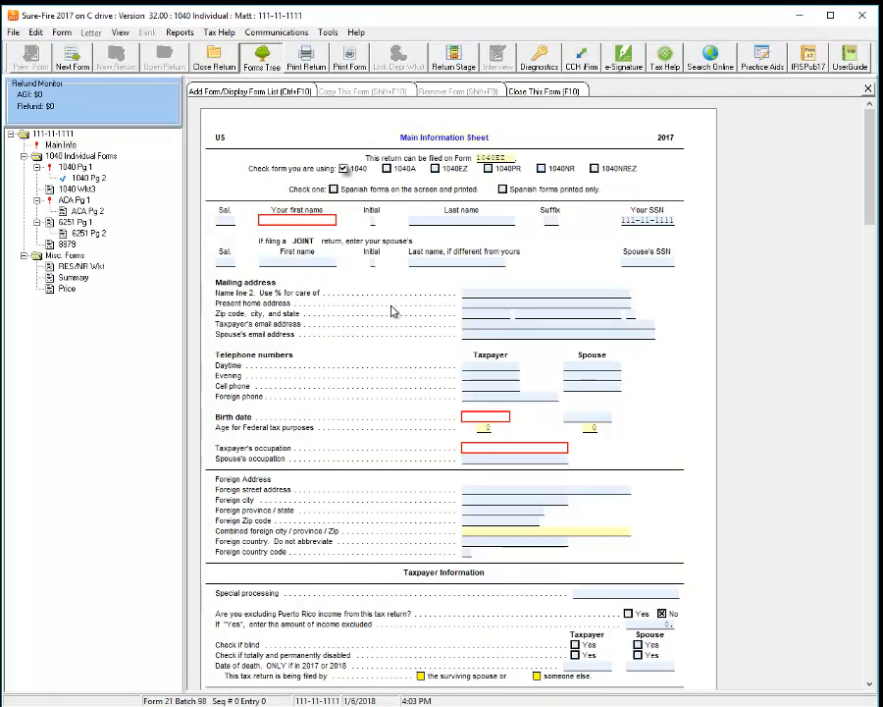
# Step: On the Main Information Sheet, mark the return as bank products with Republic
pyautogui.click(67, 289)
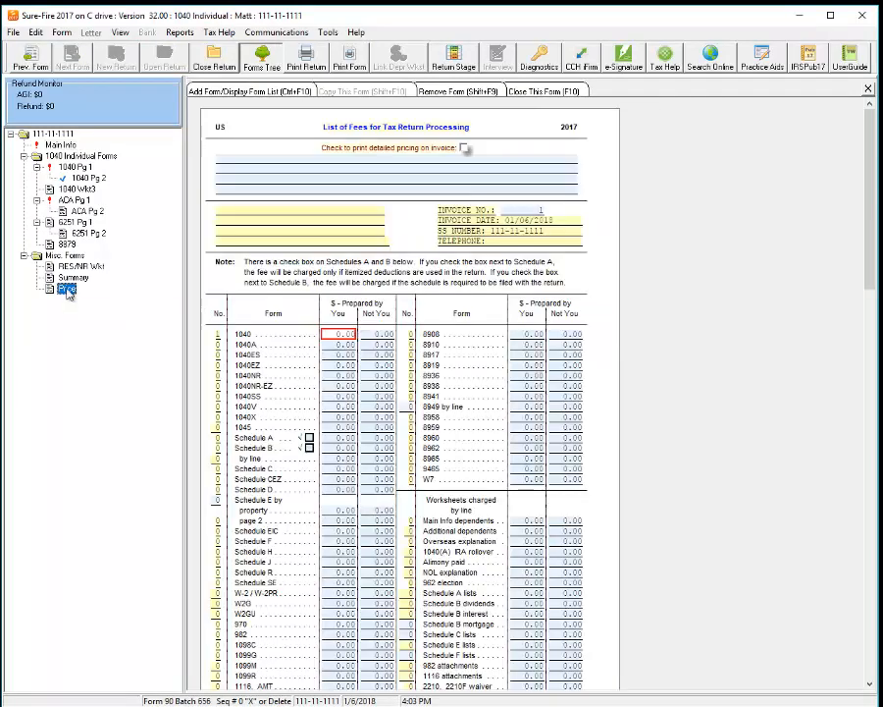
pyautogui.click(61, 145)
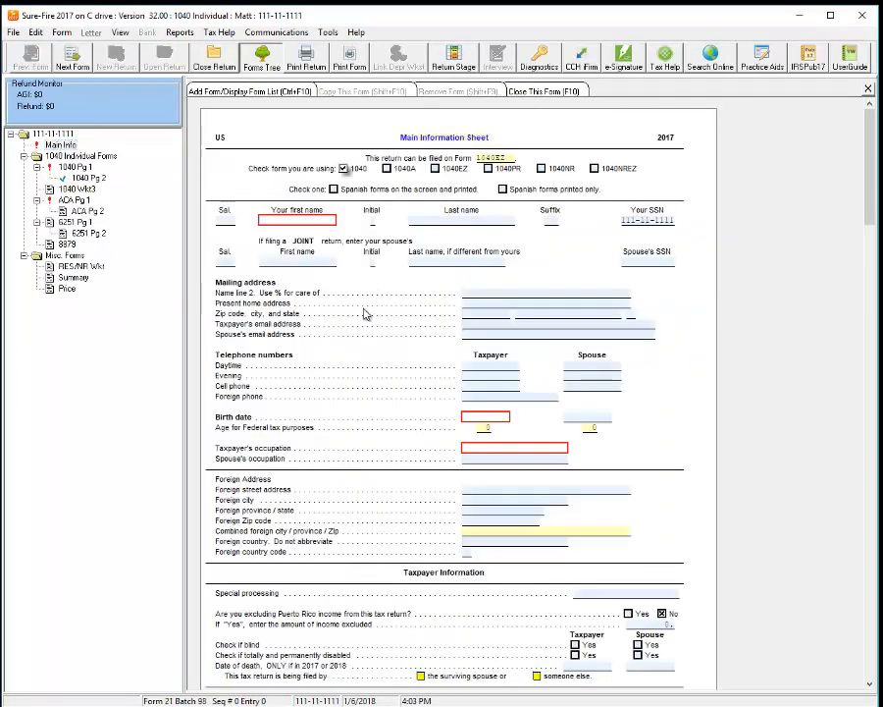
pyautogui.scroll(-20, 422, 410)
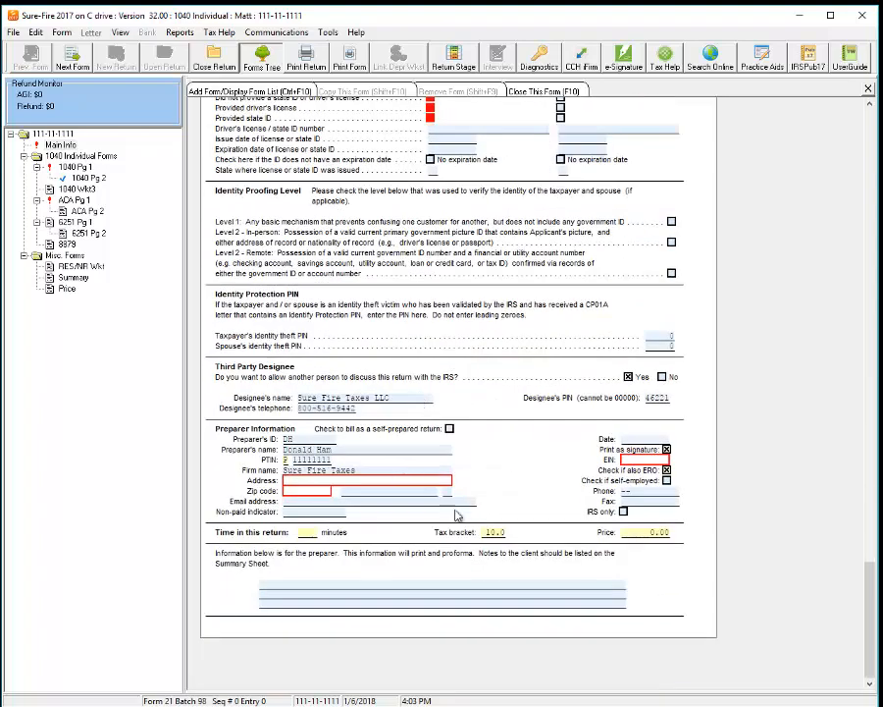
pyautogui.scroll(10, 530, 399)
pyautogui.scroll(15, 530, 400)
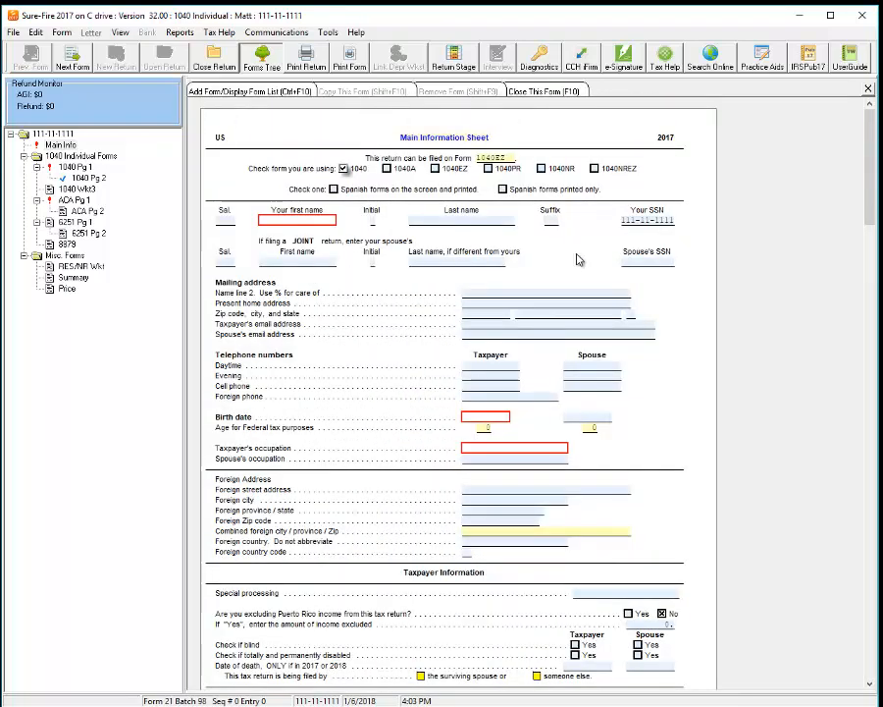
pyautogui.scroll(-15, 407, 488)
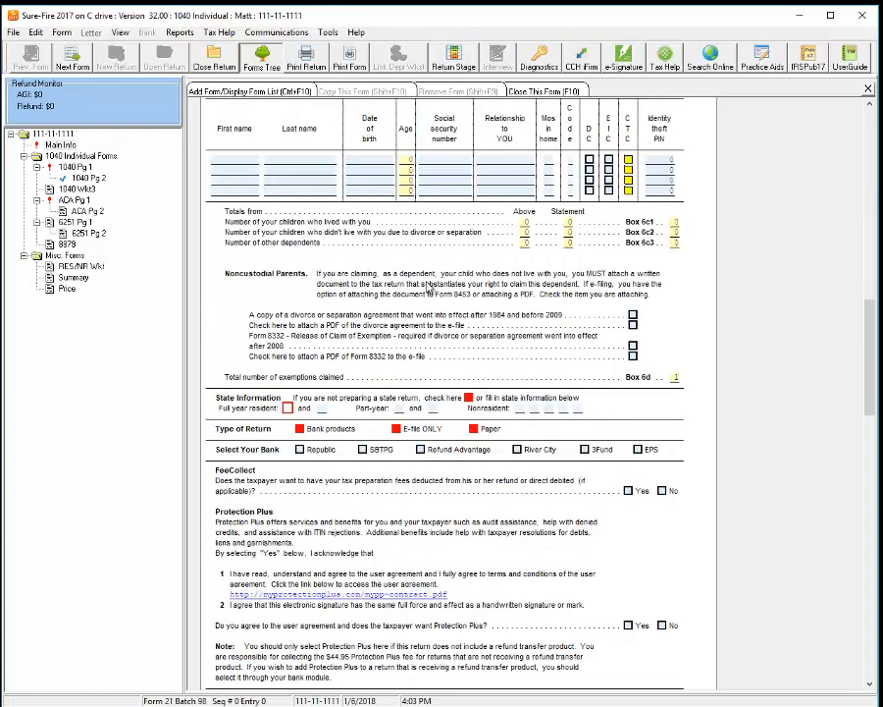
pyautogui.click(300, 429)
pyautogui.click(337, 446)
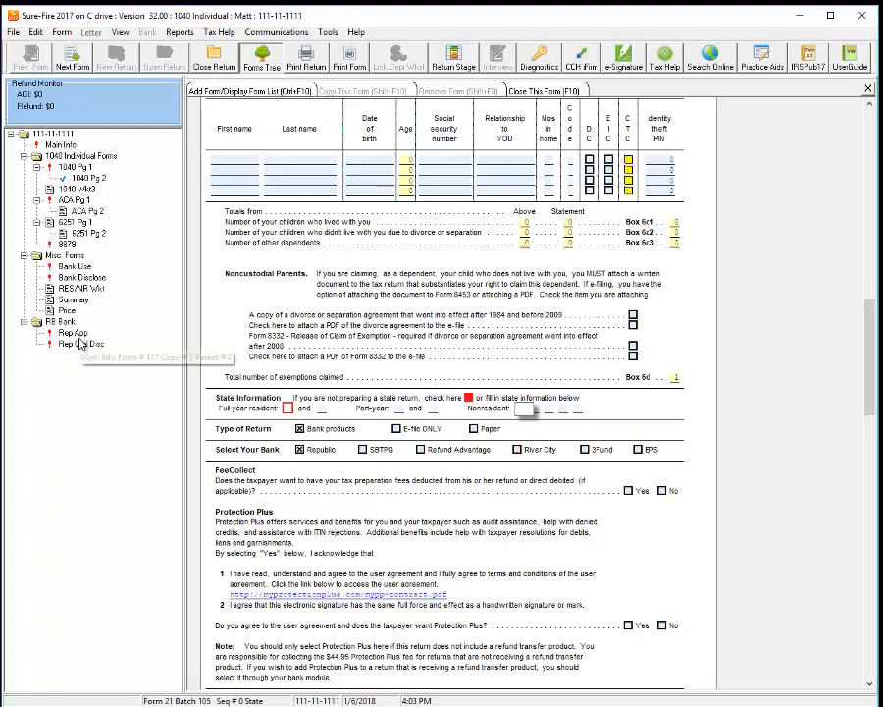
# Step: Open the Republic Bank application (Rep App) and check Easy Advance
pyautogui.click(76, 335)
pyautogui.click(78, 343)
pyautogui.click(77, 335)
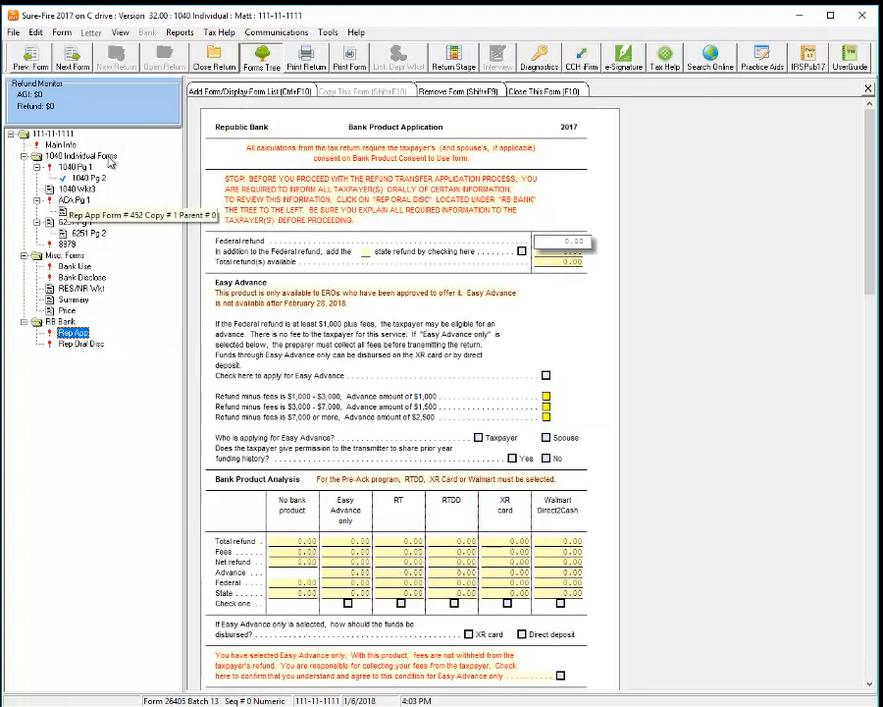
pyautogui.click(589, 341)
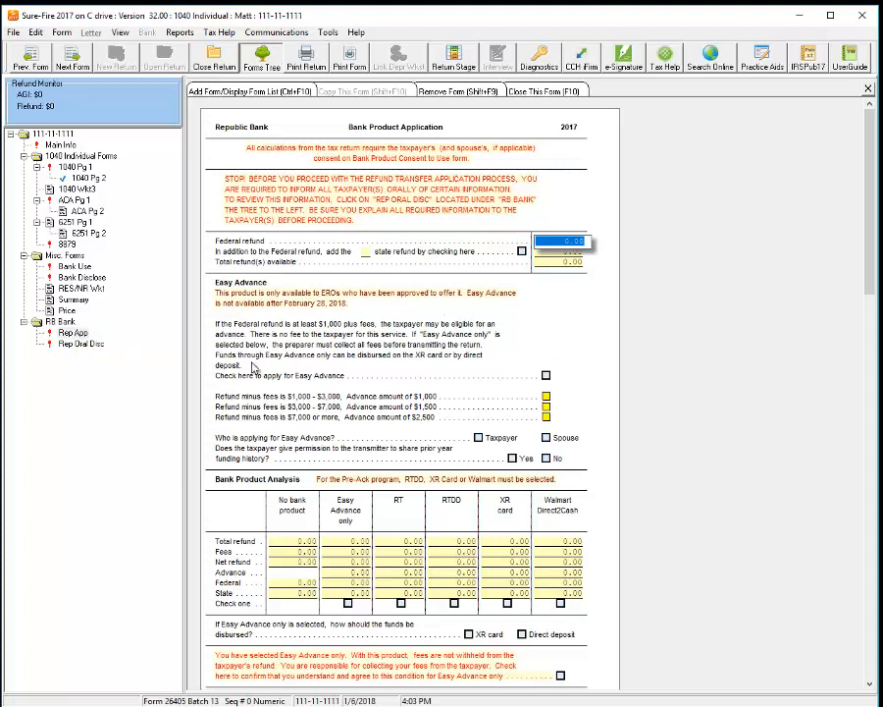
pyautogui.click(546, 375)
pyautogui.click(564, 258)
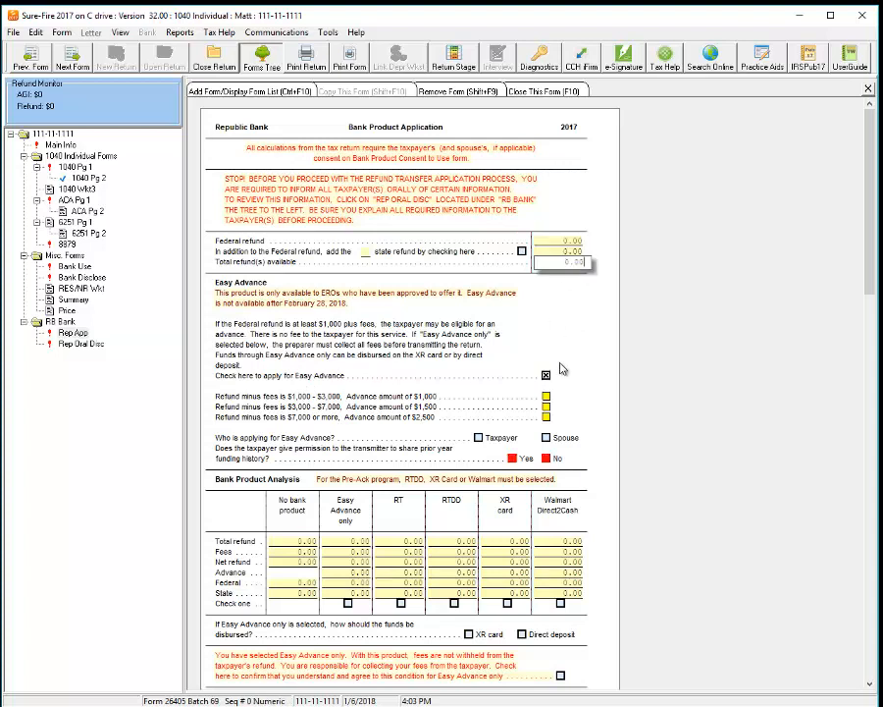